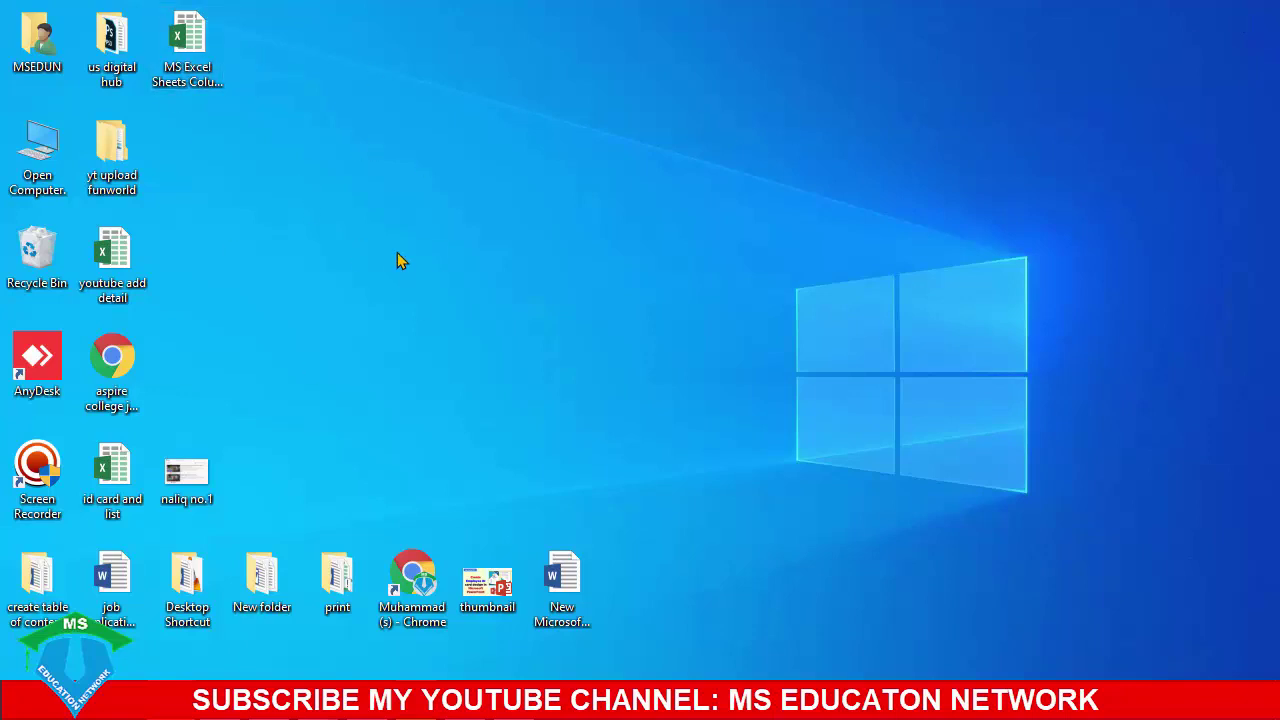
- Open the desktop workbook "MS Excel Sheets Columns and Rows Counting" and maximize its window
left_click_drag(212, 48, 385, 158)
left_click(416, 274)
left_click_drag(426, 287, 237, 101)
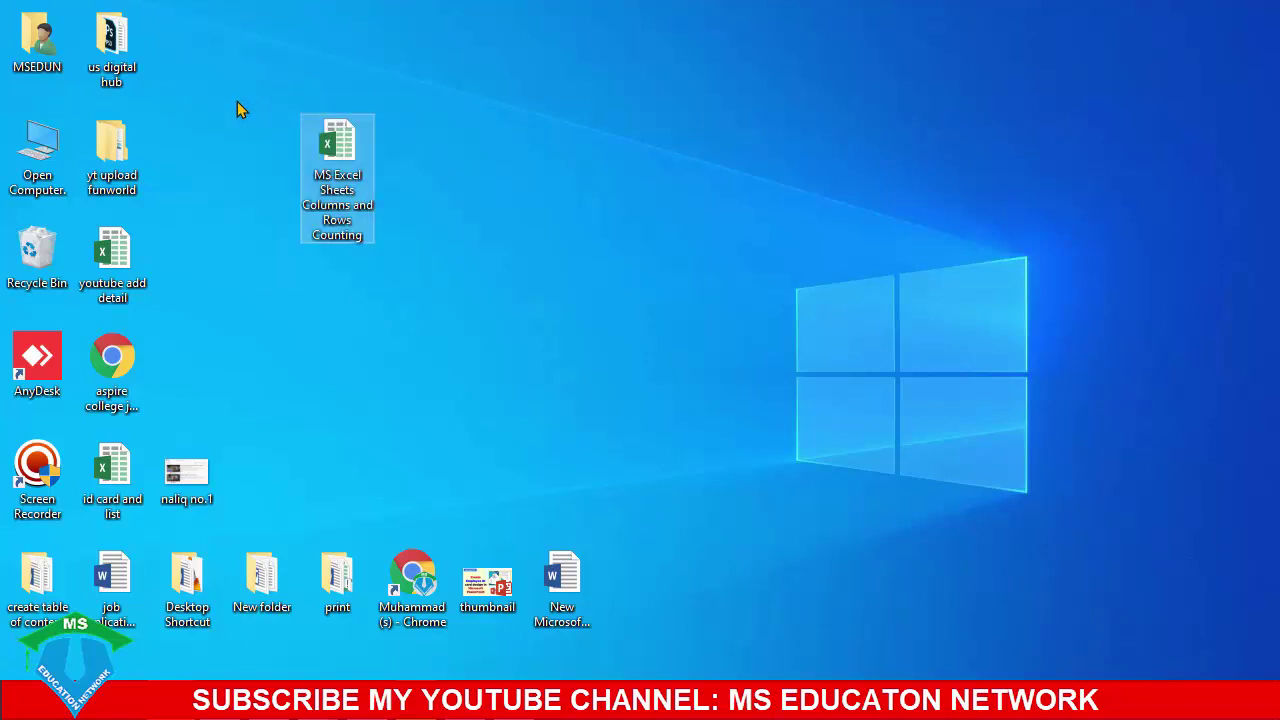
double_click(337, 145)
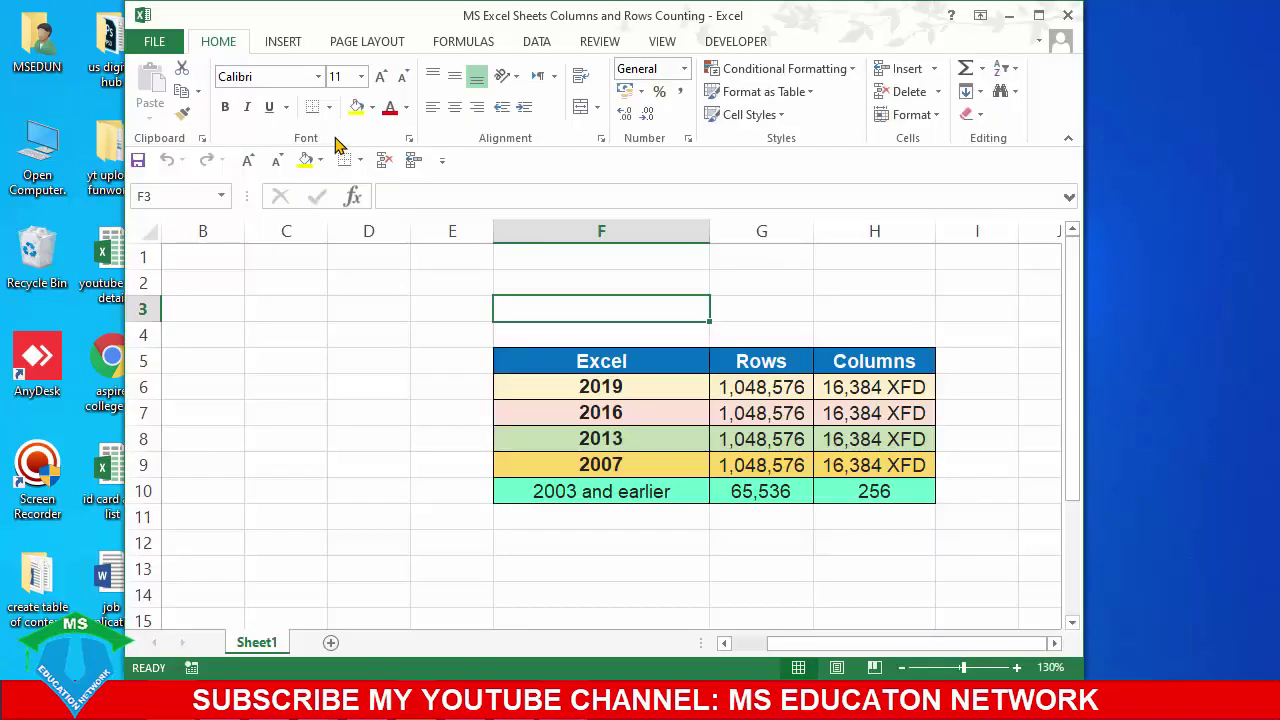
left_click(1038, 15)
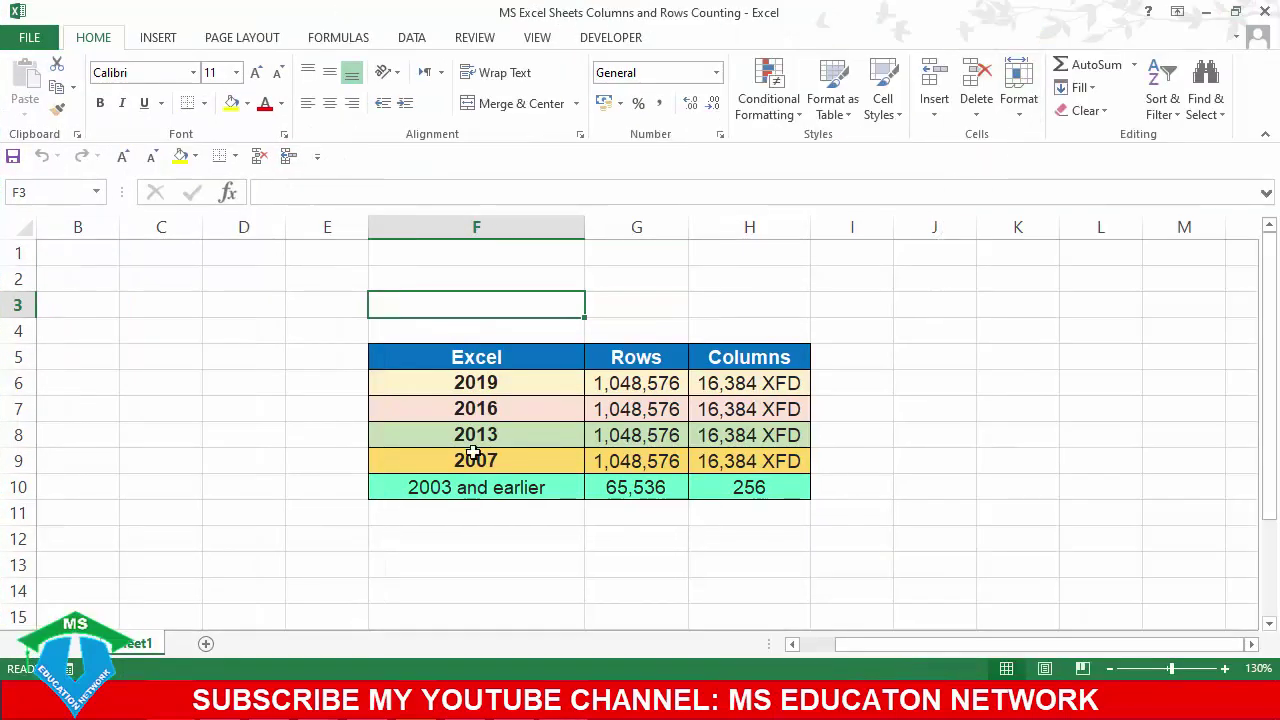
- Enter the headings Excel, Rows and Columns in cells F13 to H13 below the existing table
left_click(372, 378)
left_click(460, 490)
left_click(475, 513)
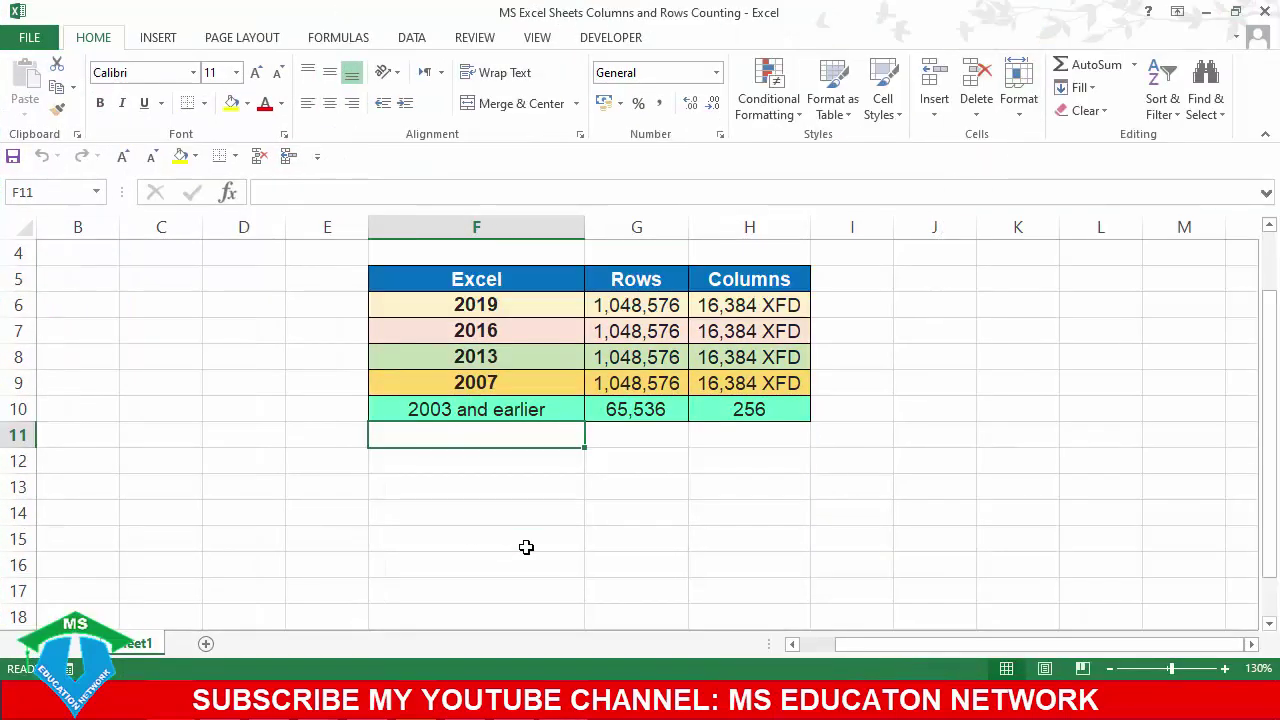
scroll(526, 547, "down", 2)
scroll(526, 547, "up", 1)
left_click(502, 487)
type("Excel")
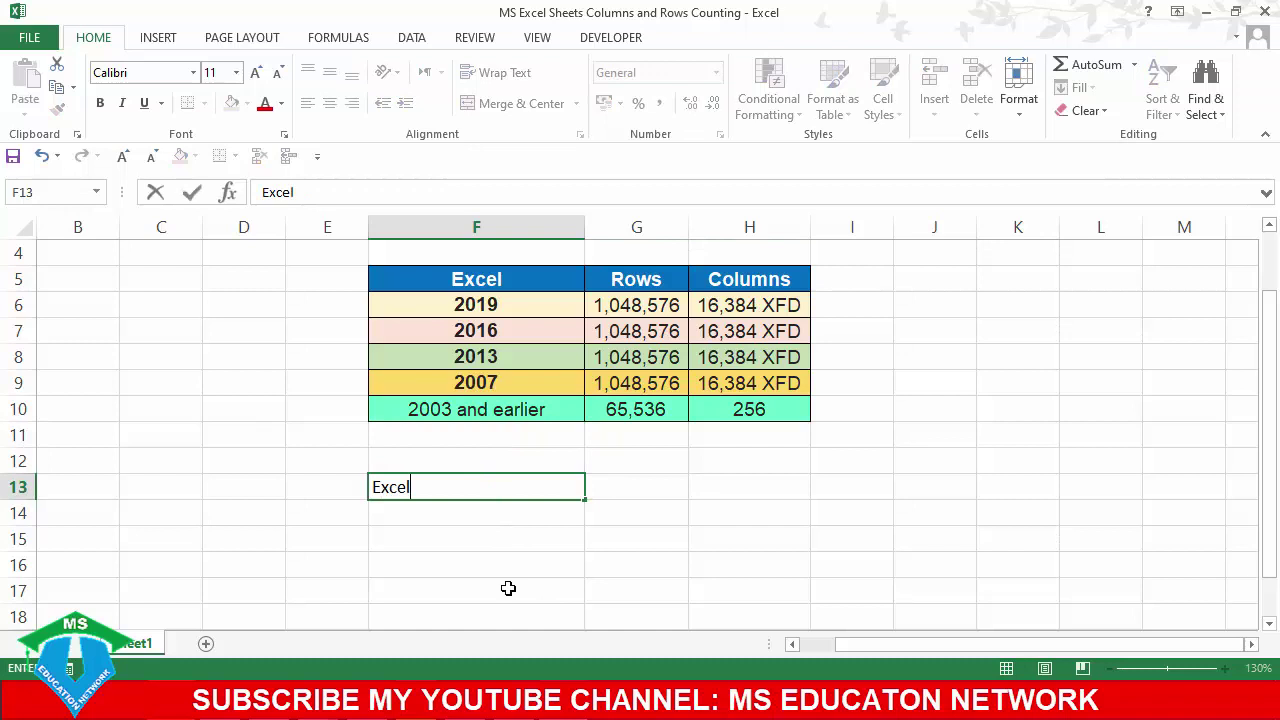
key("Tab")
type("Rows")
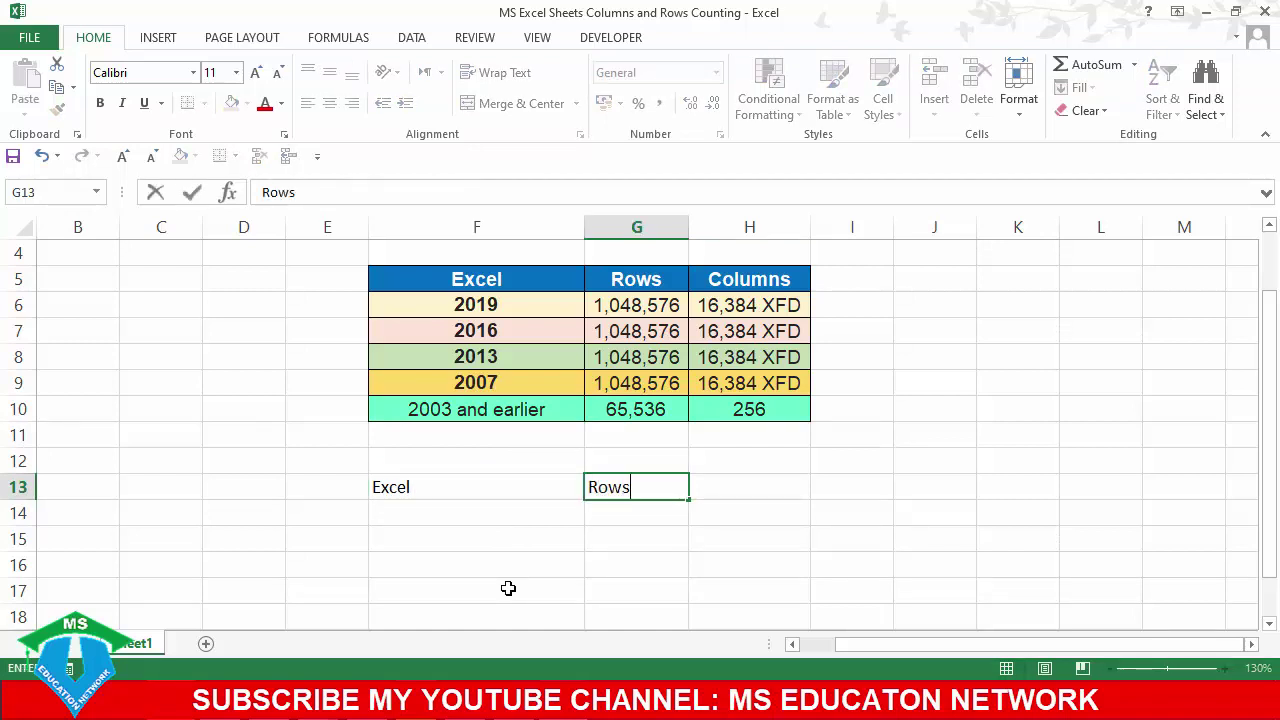
key("Tab")
type("Columns")
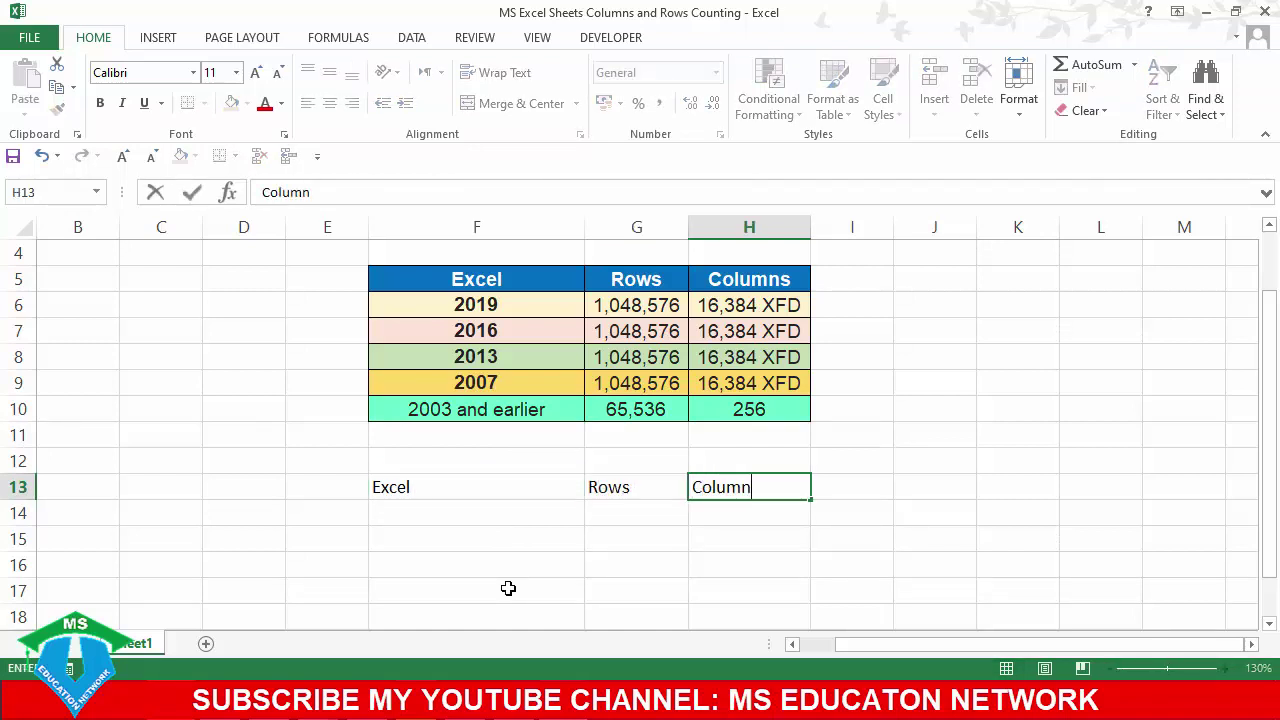
key("Return")
- Enter 2019 in cell F14 and 2016 in cell F15 under the new Excel heading
type("2019")
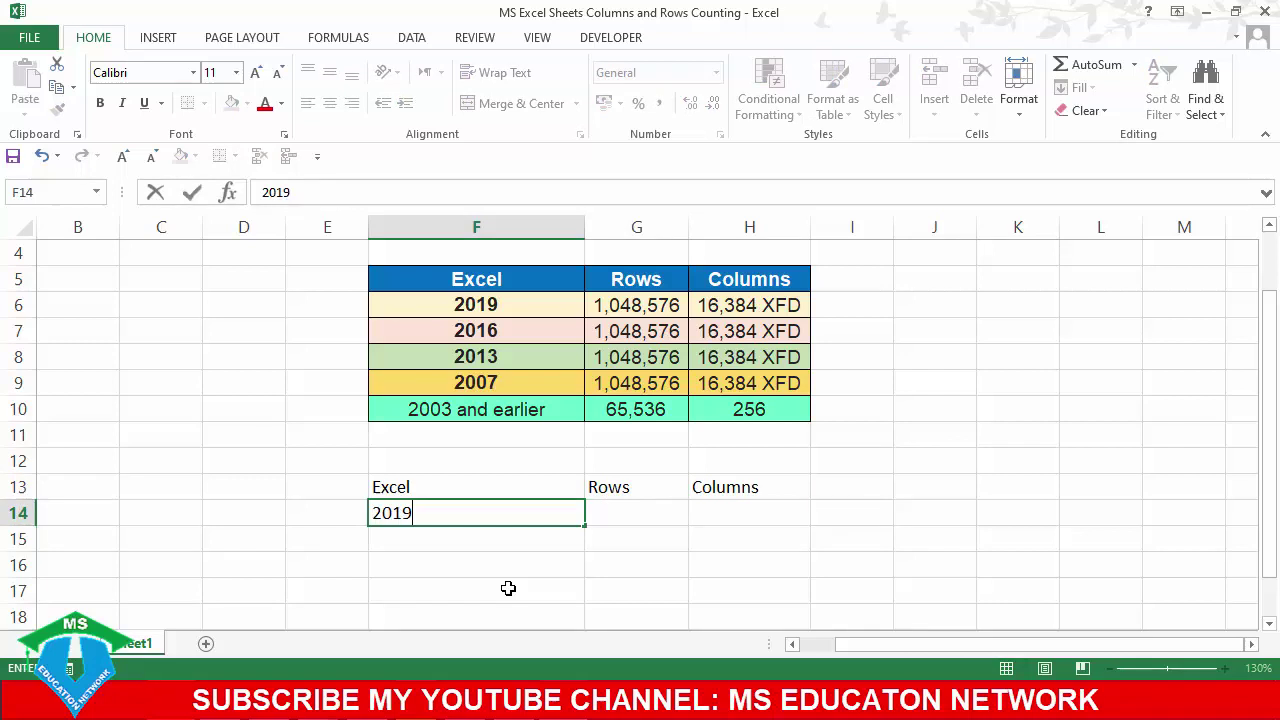
key("Return")
type("2016")
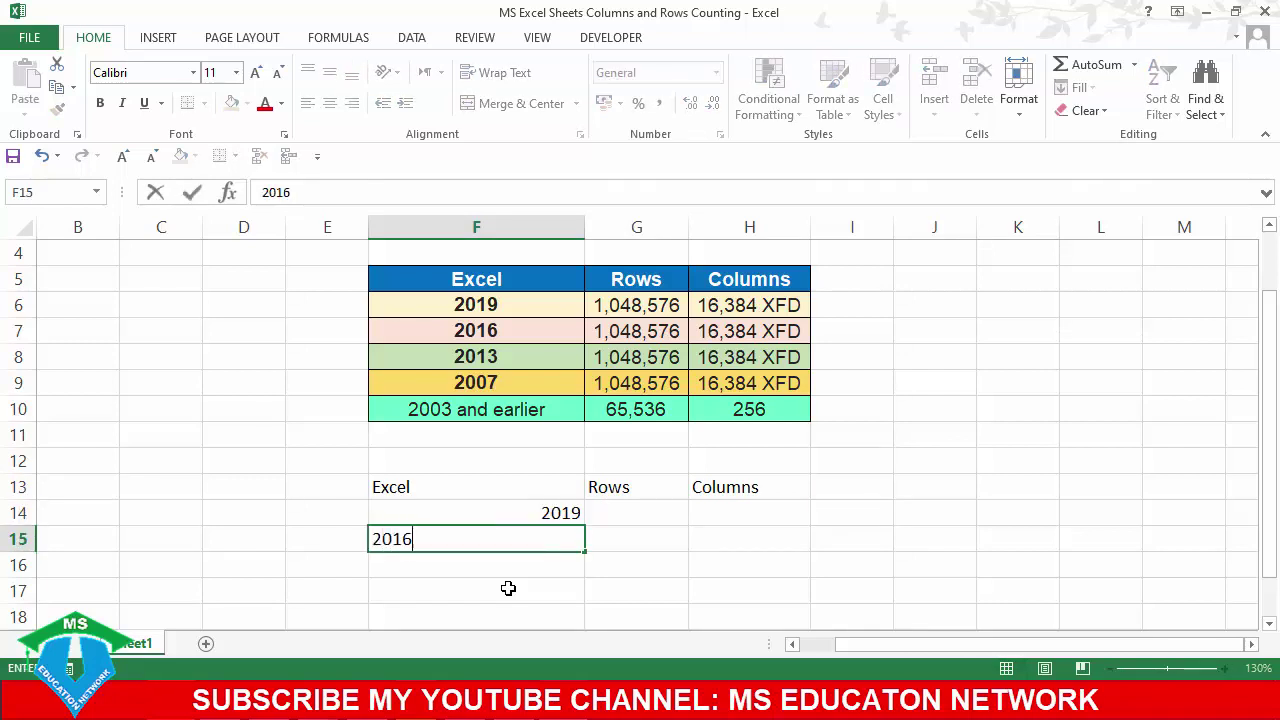
key("Return")
type("3")
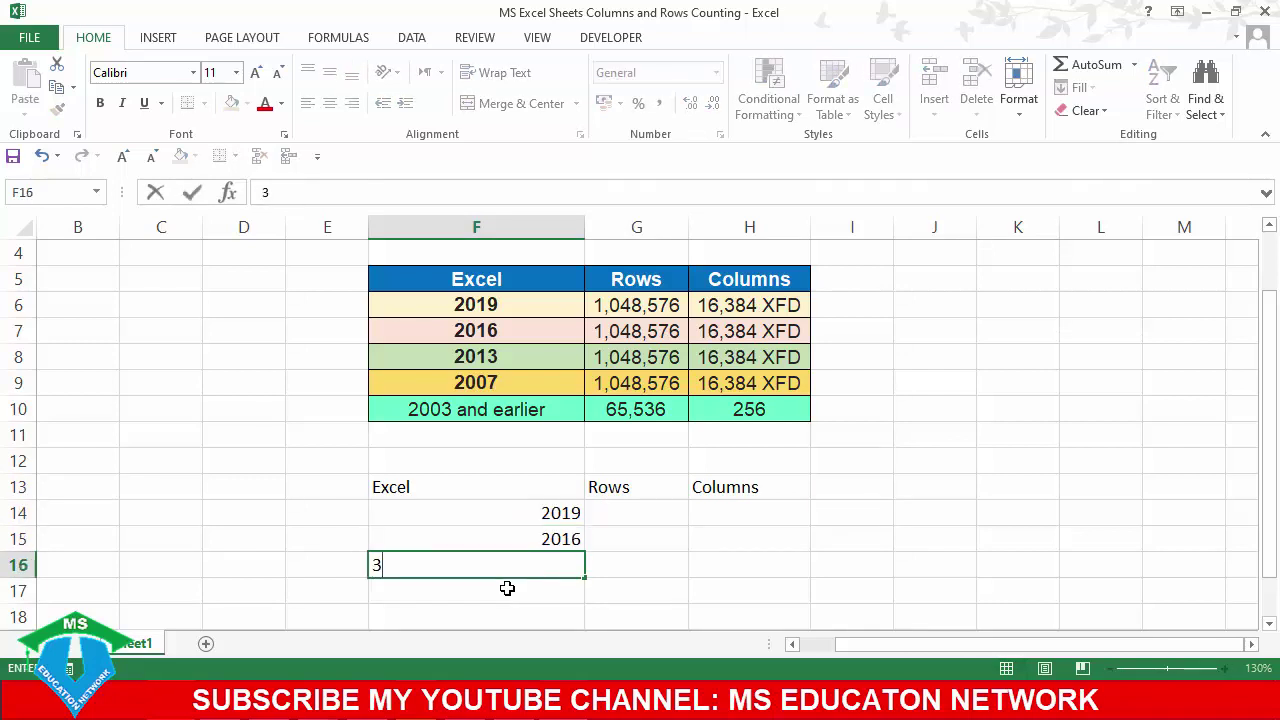
key("BackSpace")
left_click(655, 550)
left_click(630, 519)
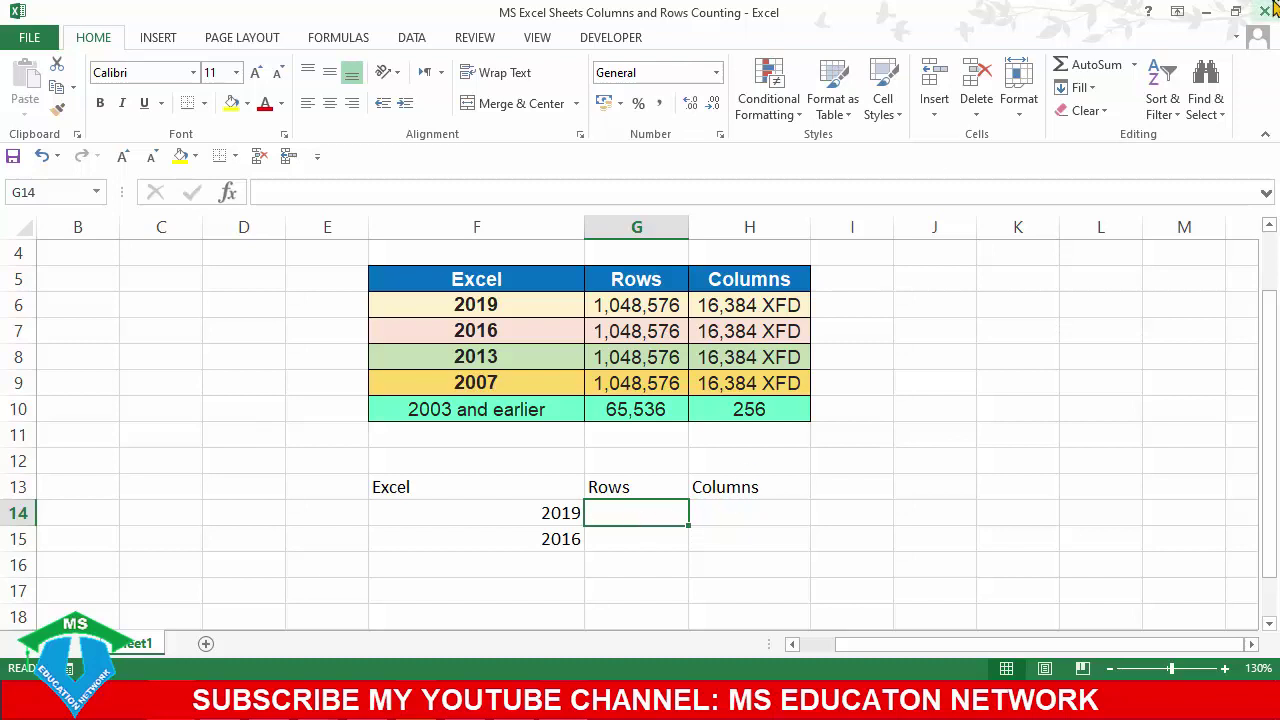
left_click_drag(476, 481, 692, 540)
left_click(609, 543)
left_click_drag(426, 492, 750, 546)
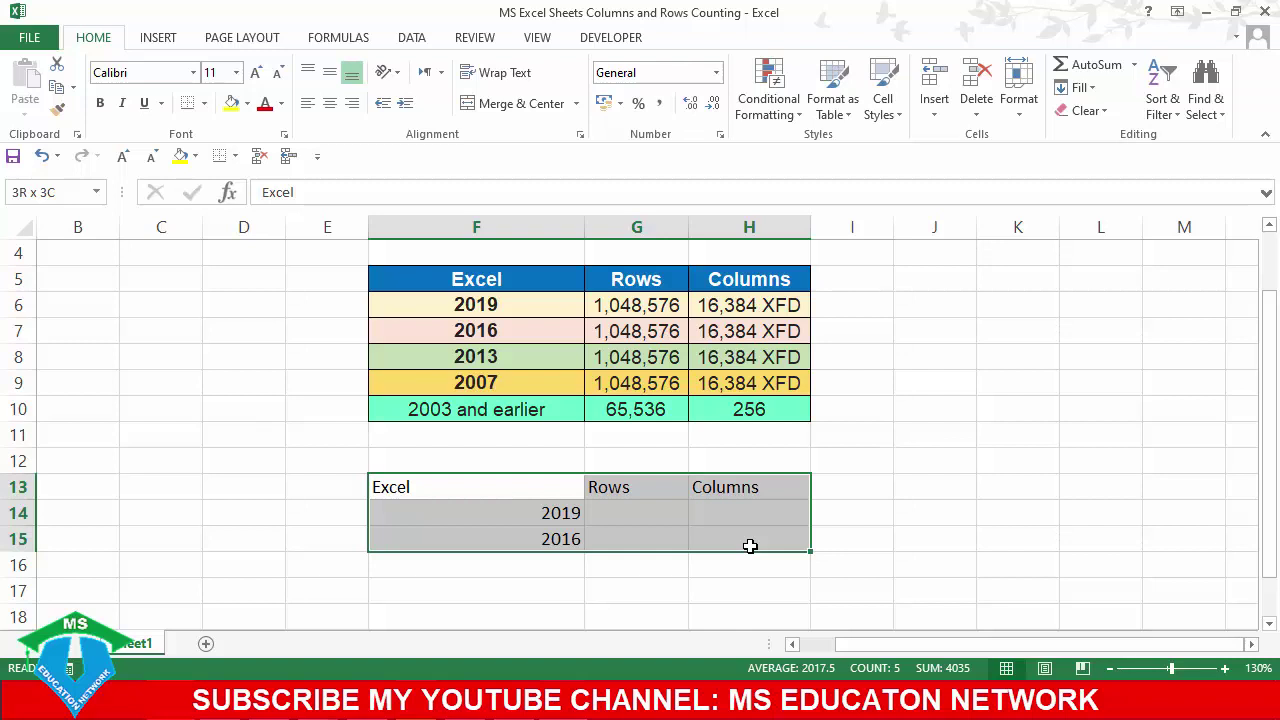
left_click_drag(750, 546, 750, 546)
left_click(748, 585)
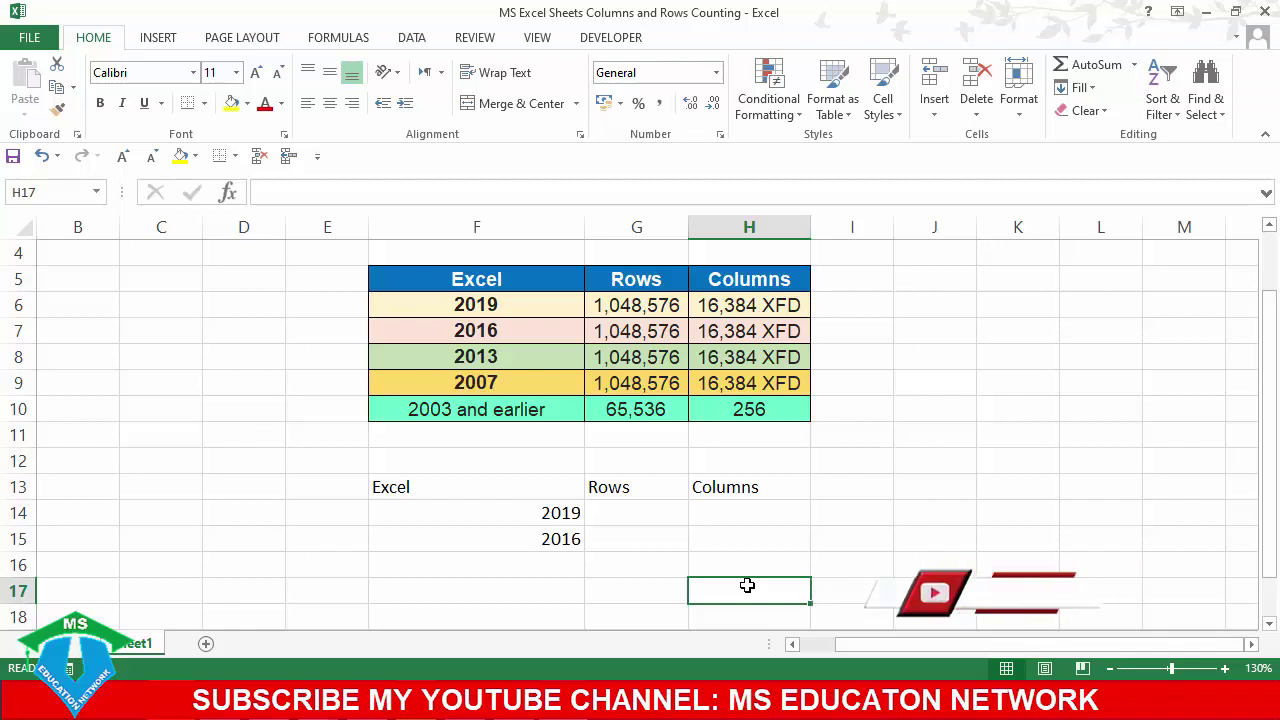
left_click_drag(768, 497, 432, 564)
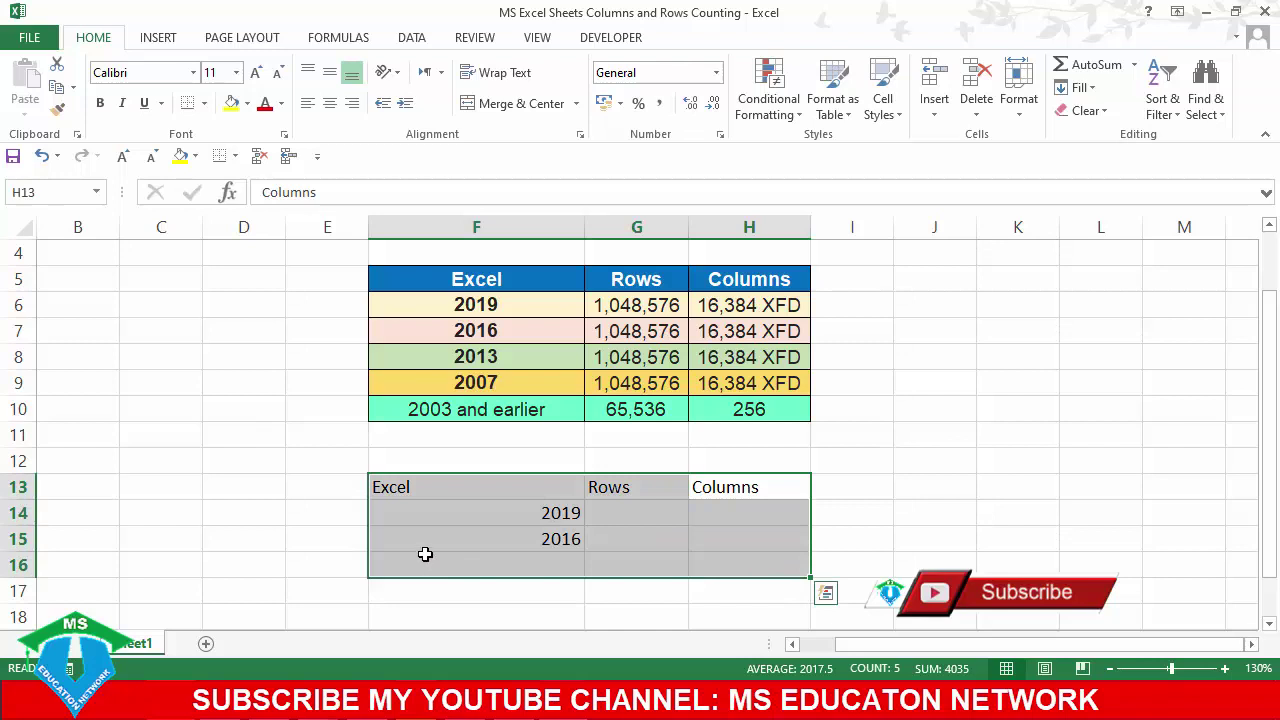
left_click(425, 554)
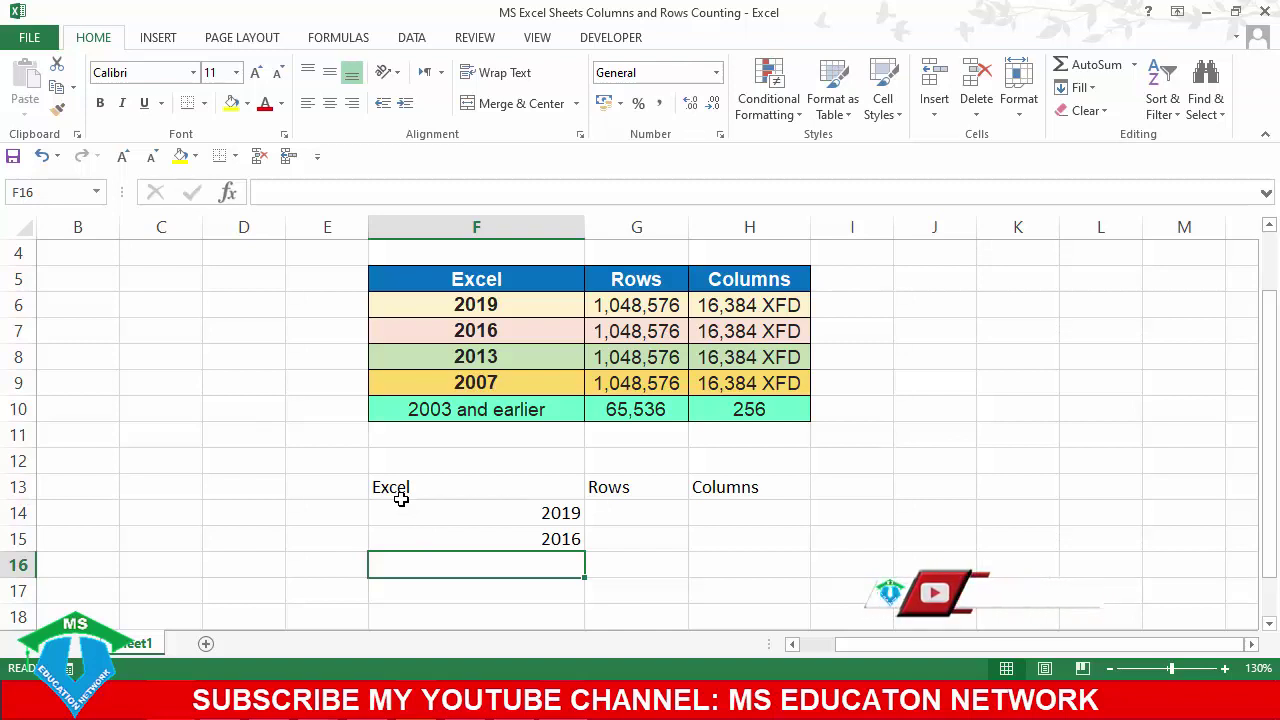
- Save the workbook under its existing name
left_click(30, 40)
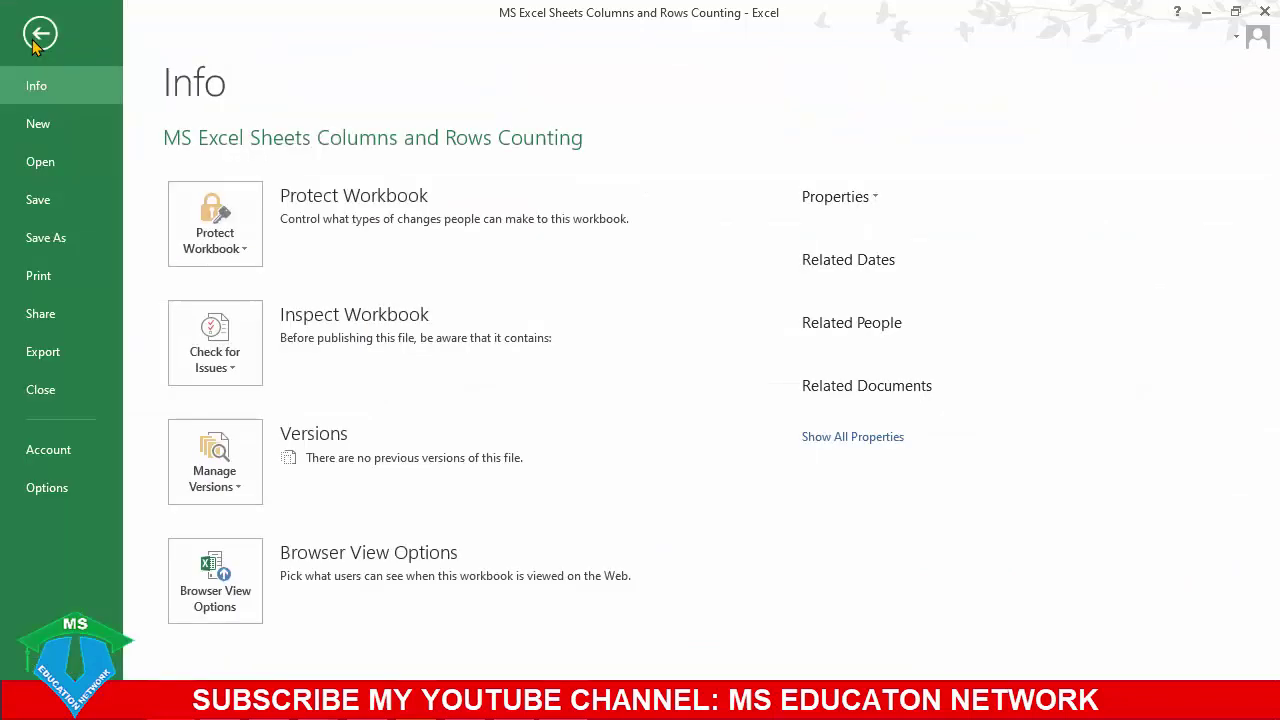
left_click(38, 205)
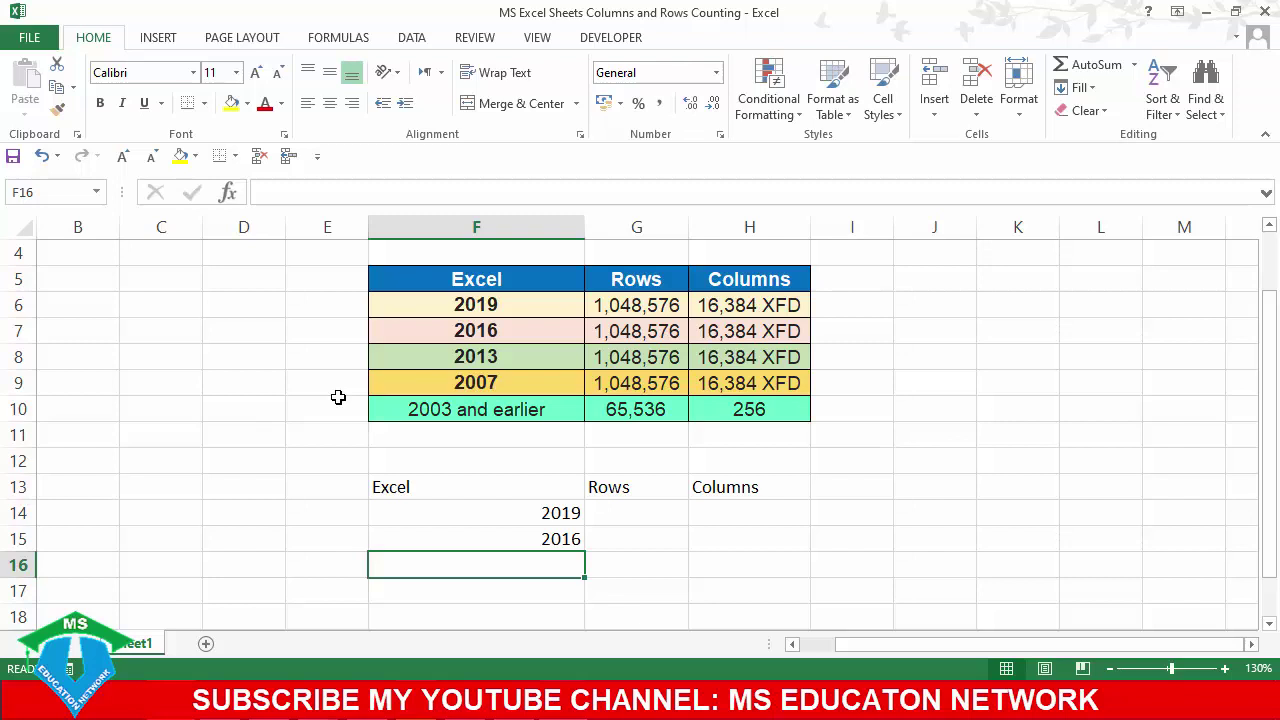
- Enter the note "Ctrl+S" in cell F17
key("Down")
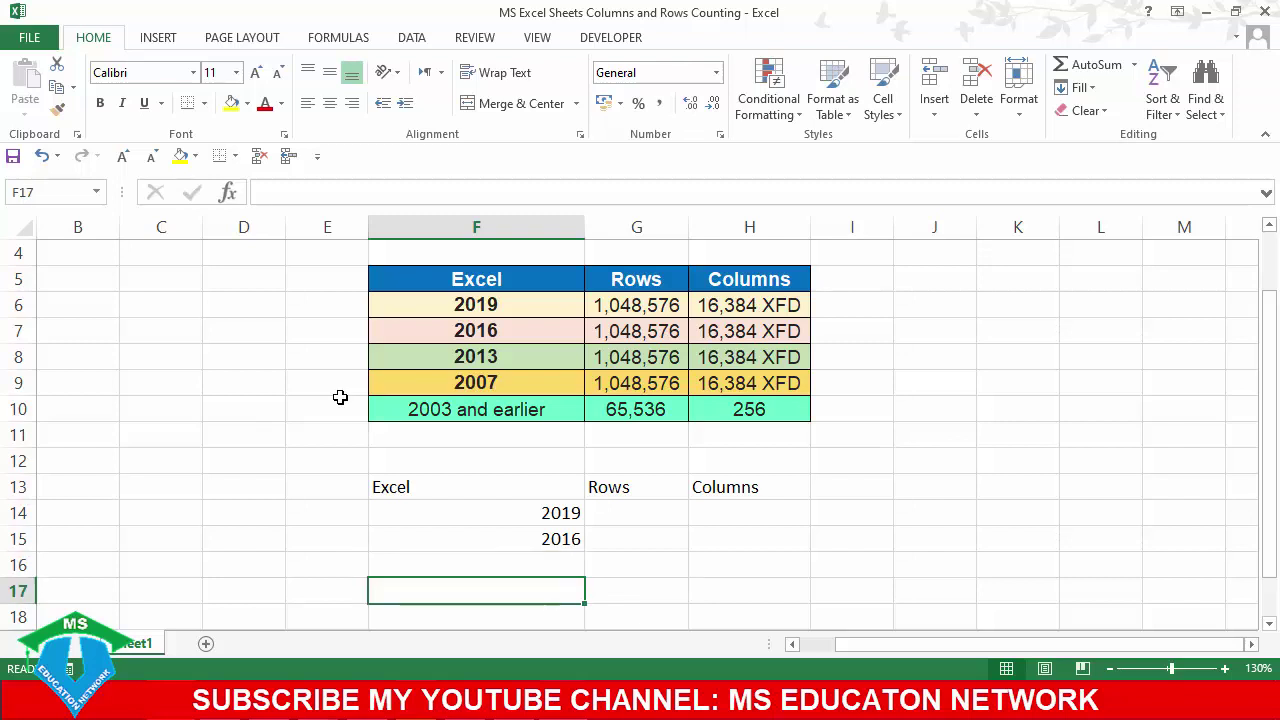
type("C")
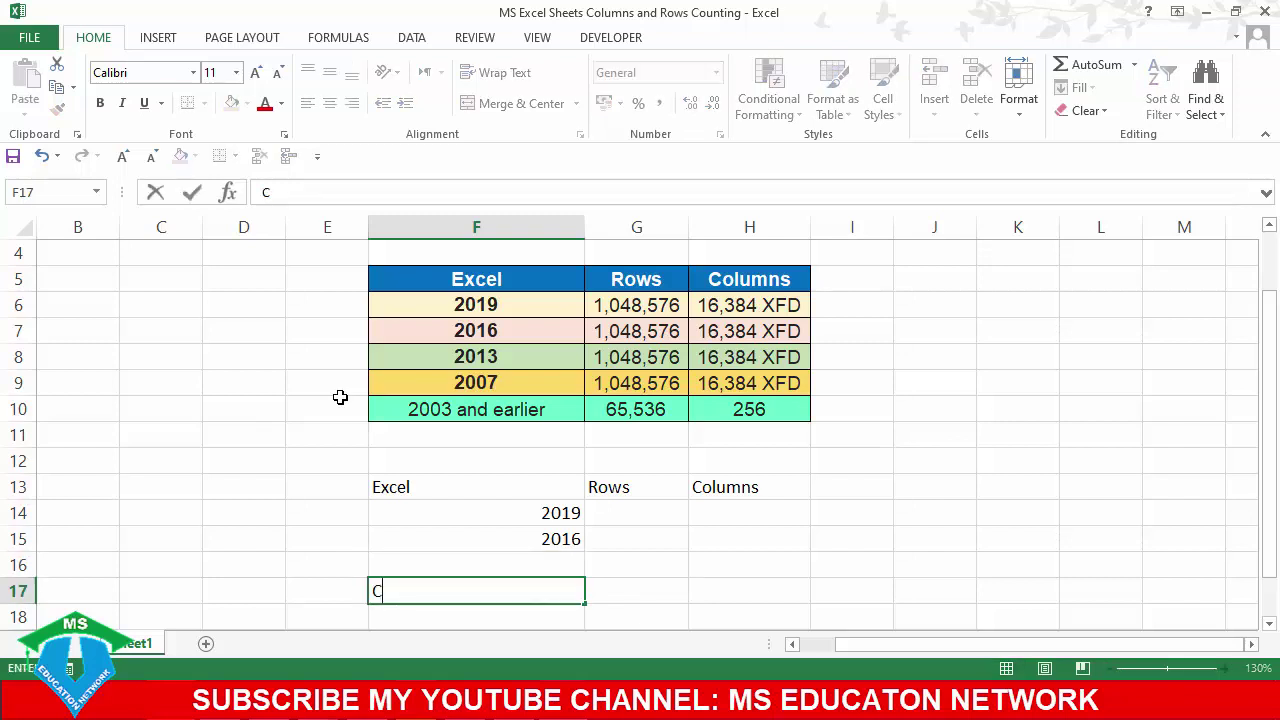
type("trl+S")
key("ctrl+Return")
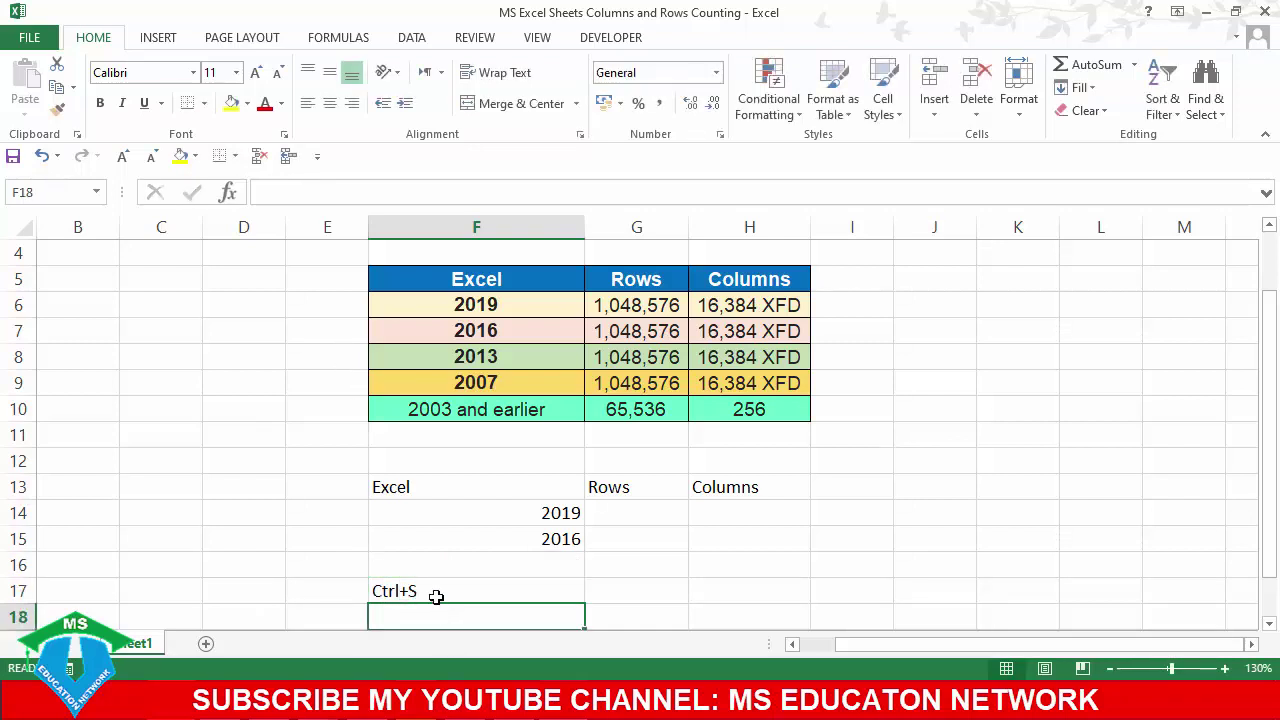
- Fill cell F17 with yellow and clear its text
left_click(436, 595)
left_click(231, 104)
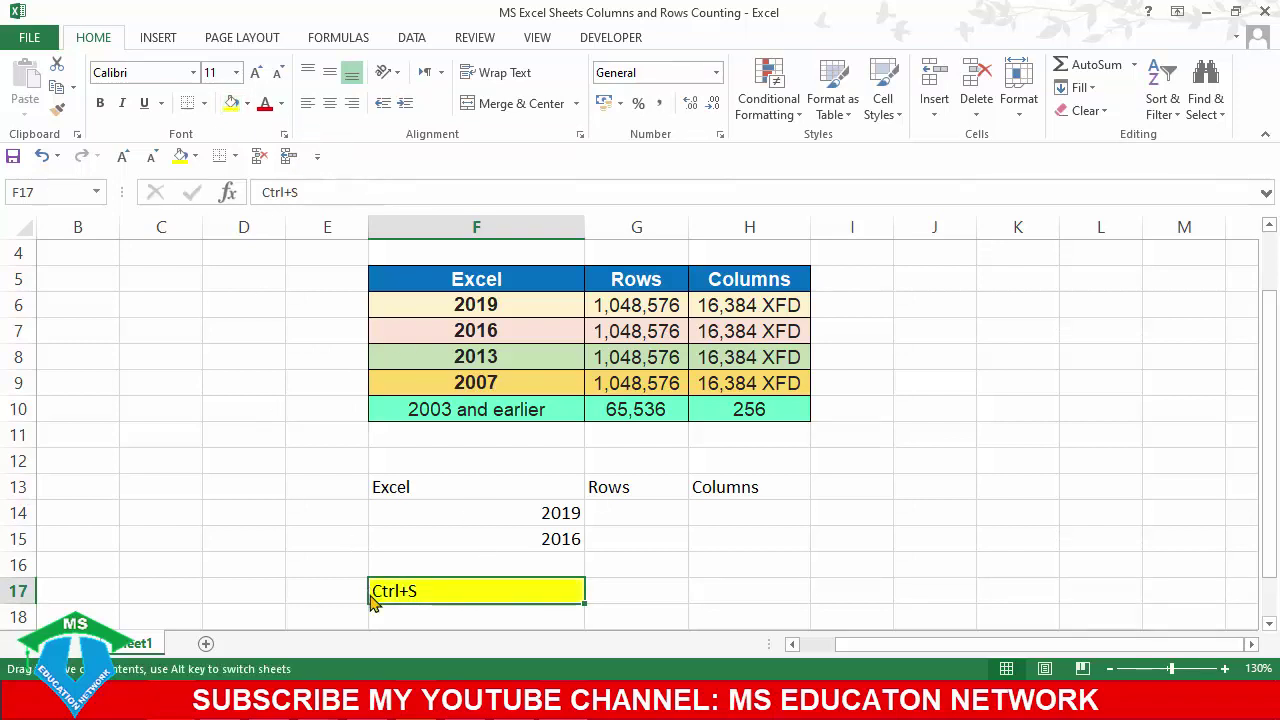
left_click(318, 593)
left_click(392, 594)
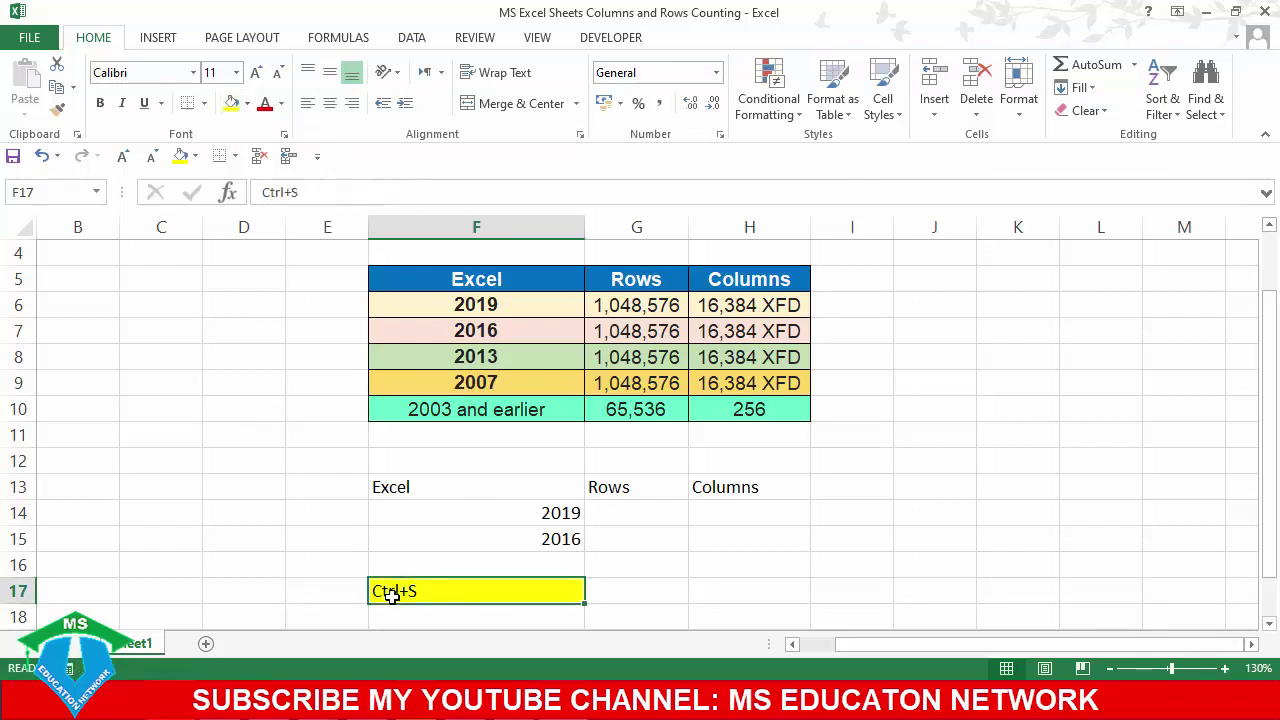
key("Delete")
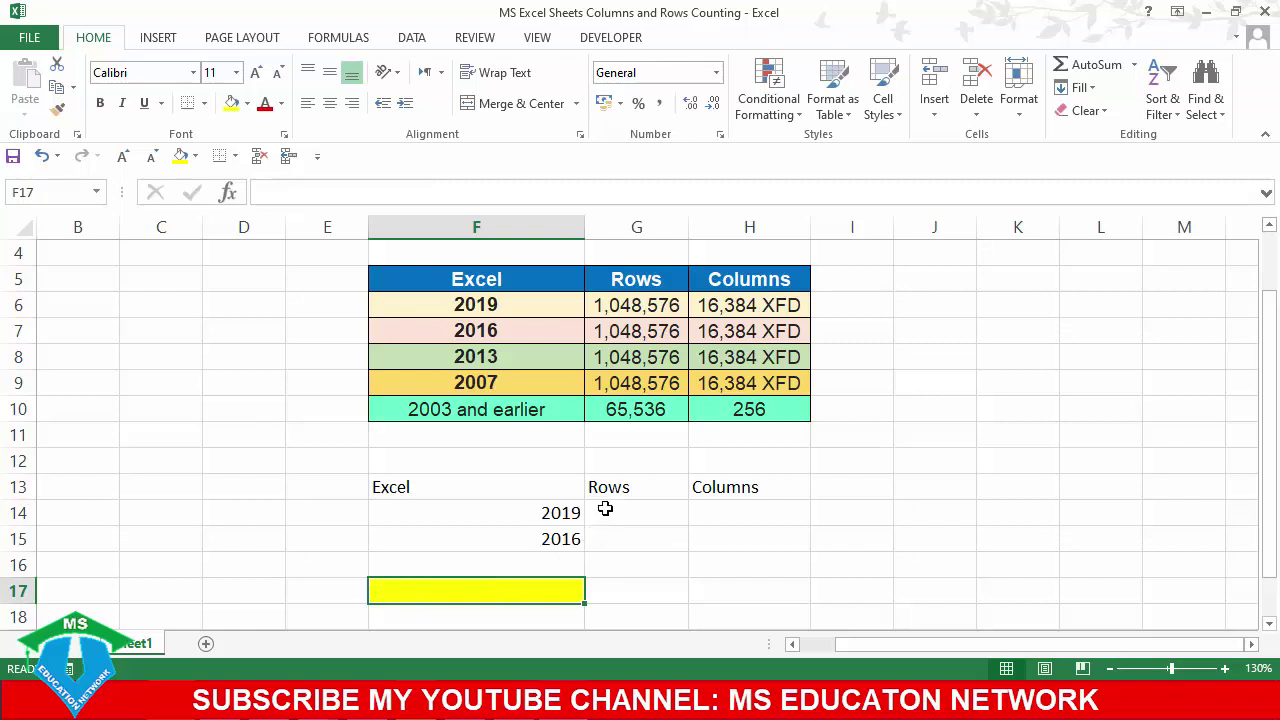
- Copy the Rows values from G6:G10 of the colored table into the new list starting at cell G14
left_click(605, 509)
left_click_drag(624, 305, 651, 409)
key("ctrl+c")
left_click(664, 516)
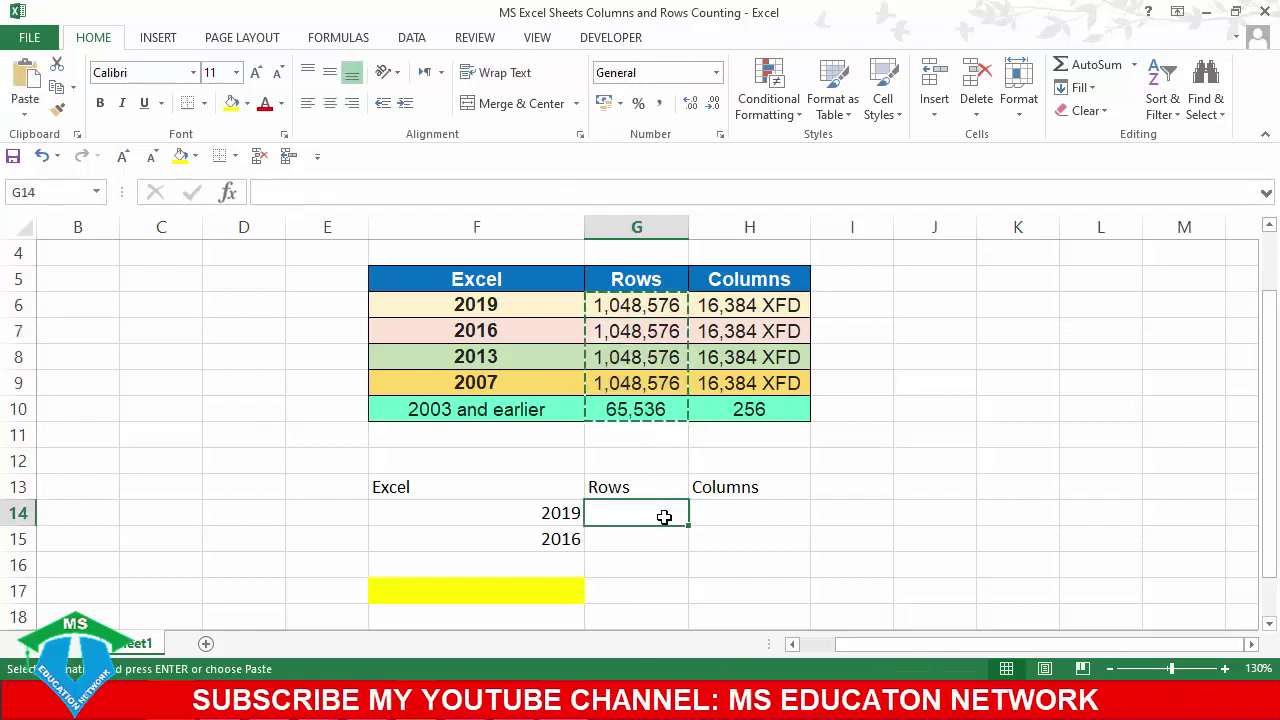
key("ctrl+v")
left_click(775, 535)
key("Escape")
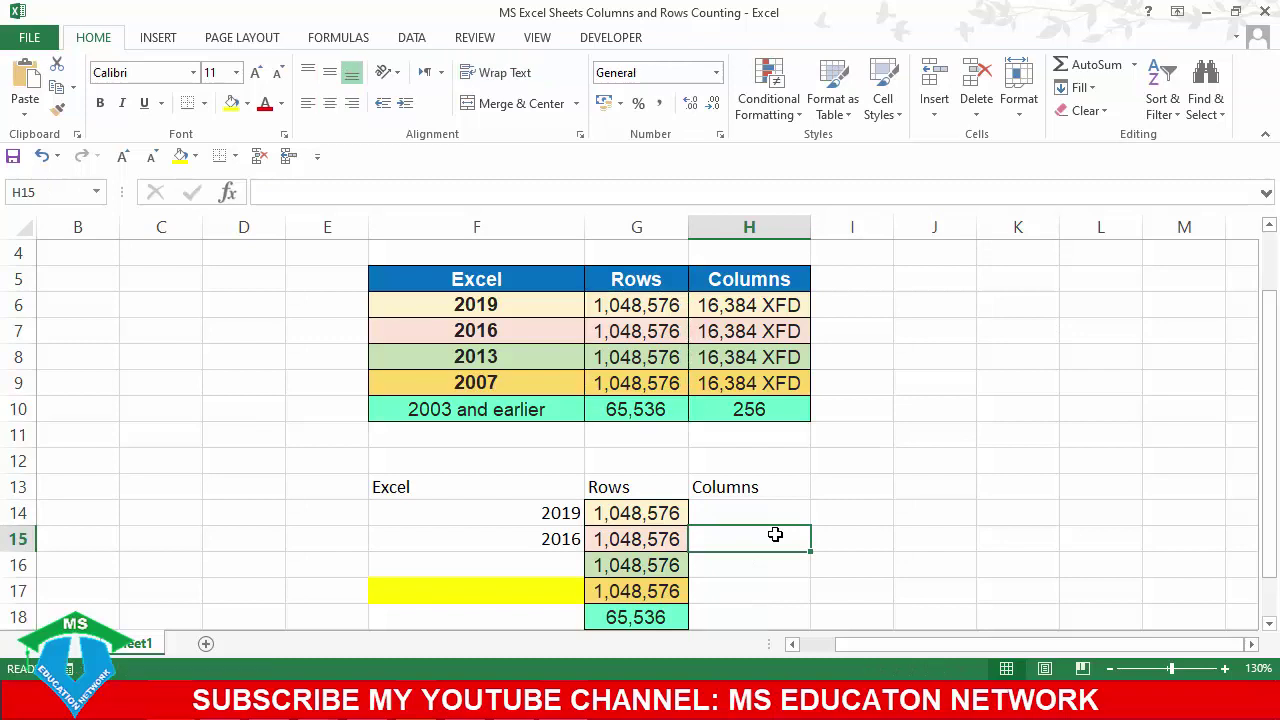
- Copy the Columns values from H6:H10 of the colored table into the new list starting at cell H14
scroll(775, 535, "down", 1)
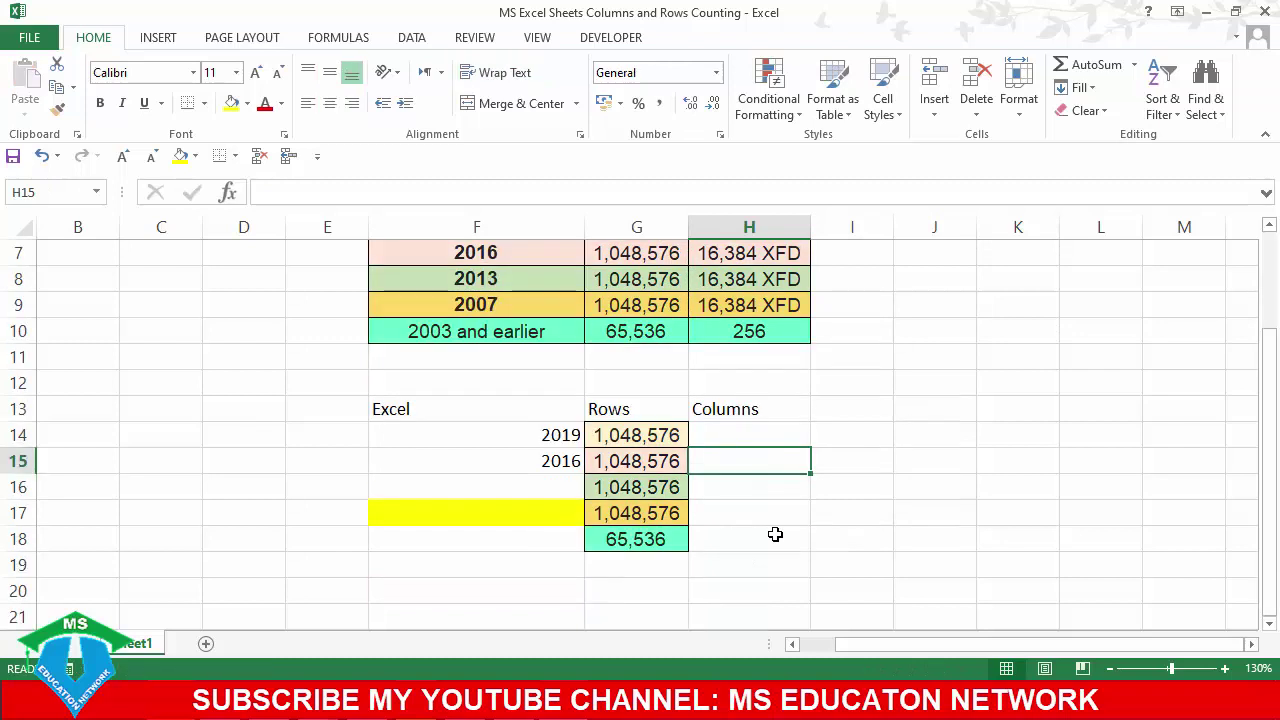
scroll(775, 535, "up", 1)
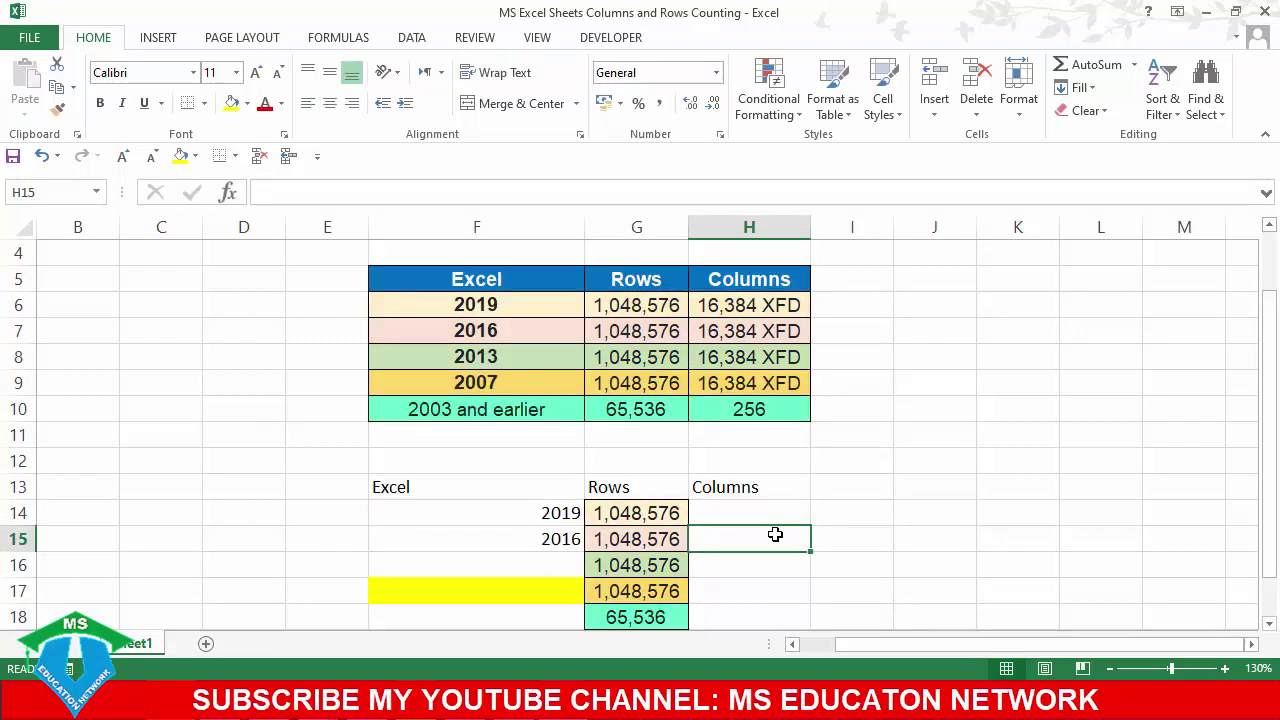
left_click_drag(717, 316, 746, 400)
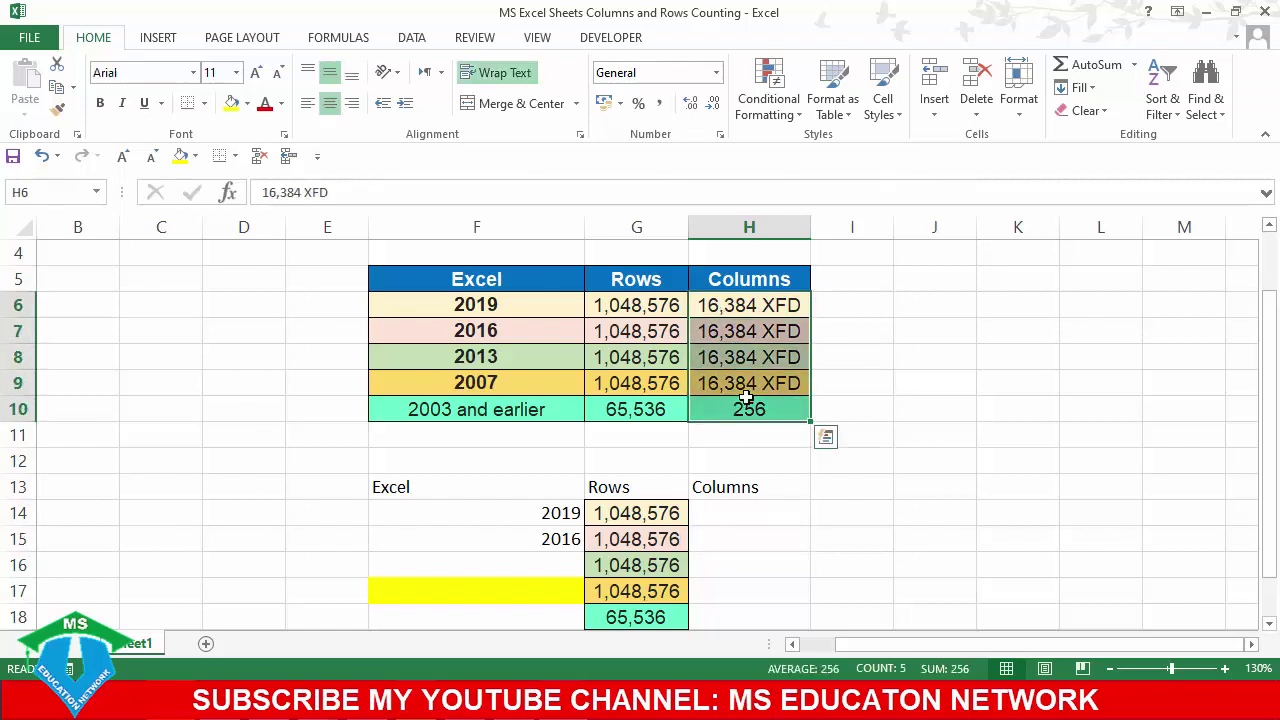
key("ctrl+c")
left_click(752, 516)
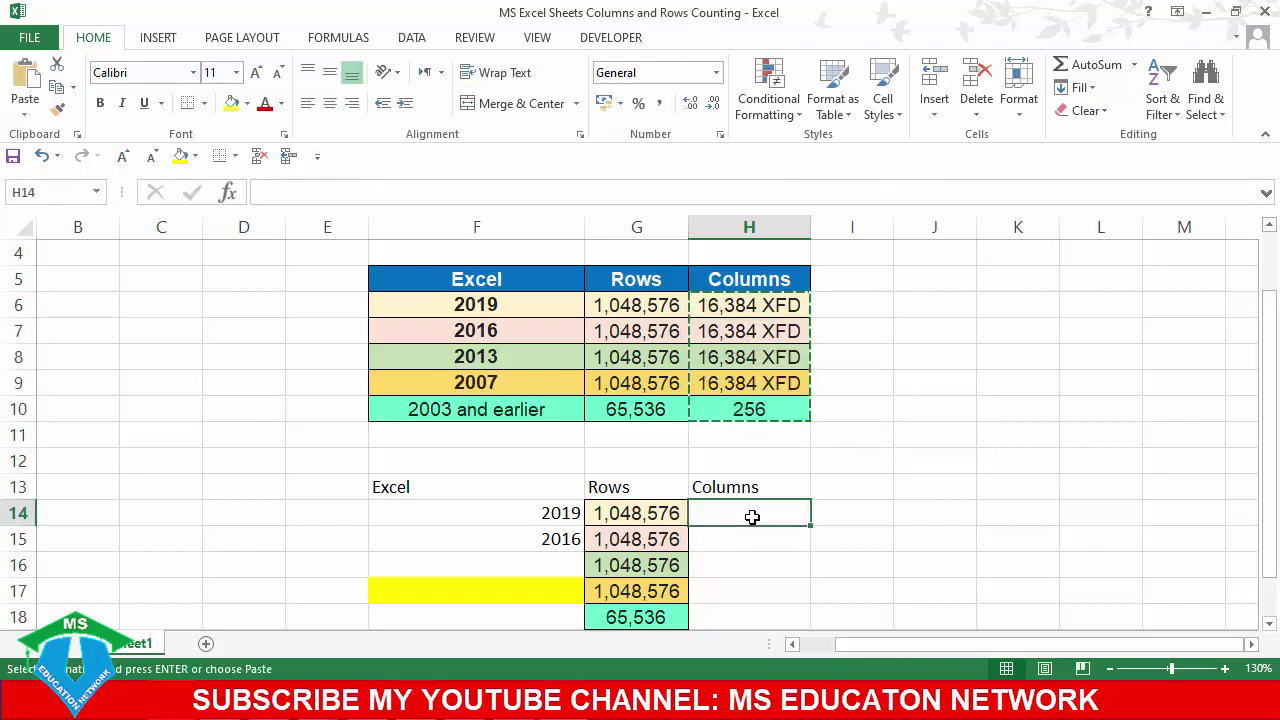
key("ctrl+v")
scroll(843, 480, "down", 1)
left_click(842, 467)
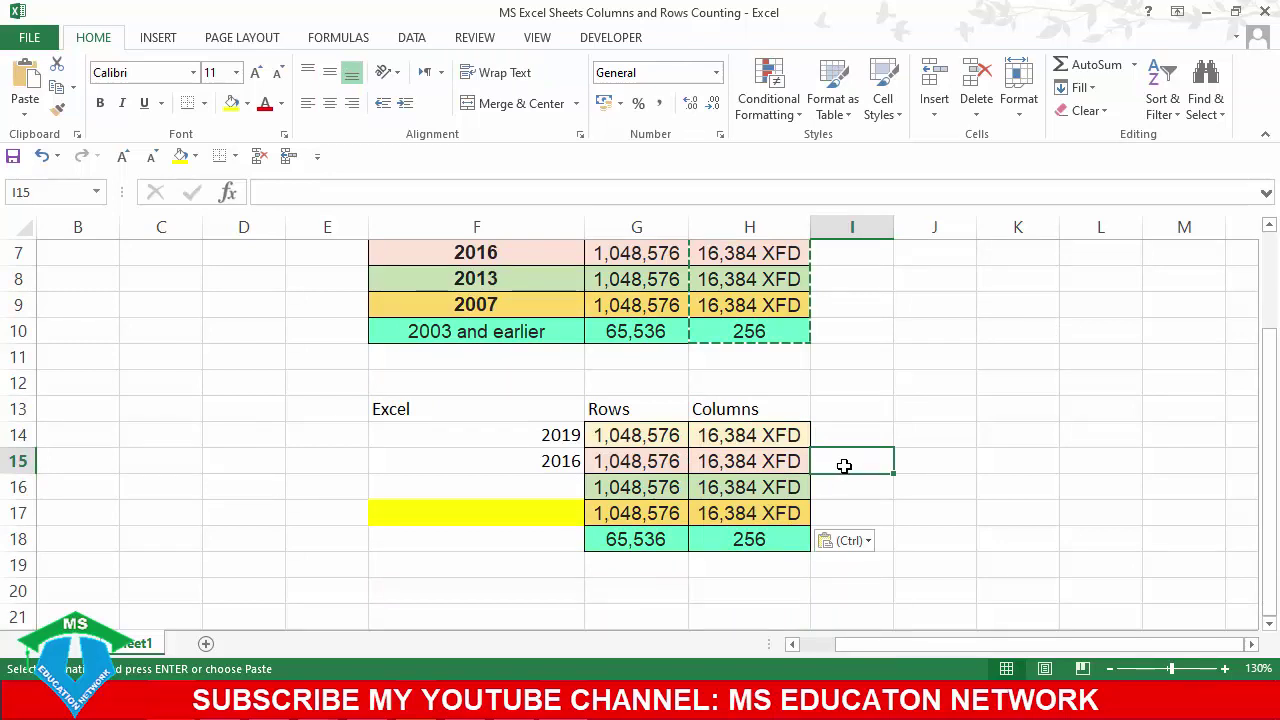
key("Escape")
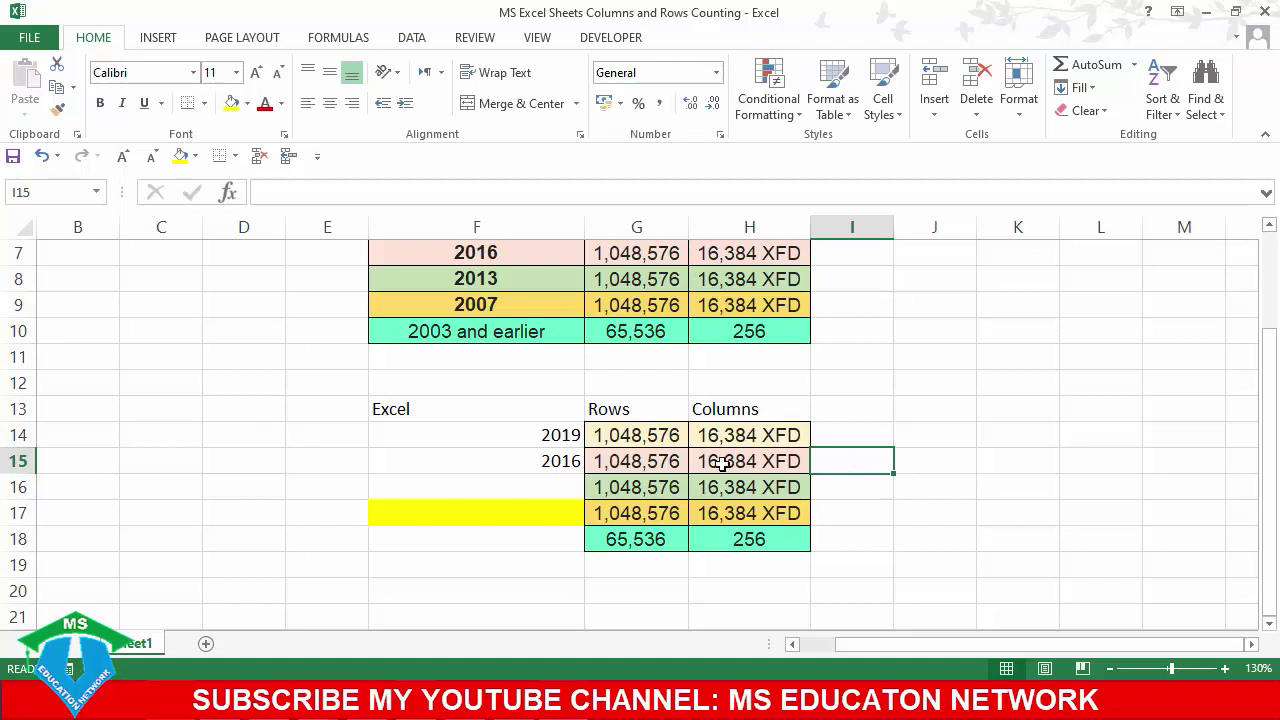
- Copy the block G14:H18 and paste it starting at cell J14
left_click_drag(655, 435, 786, 537)
key("ctrl+c")
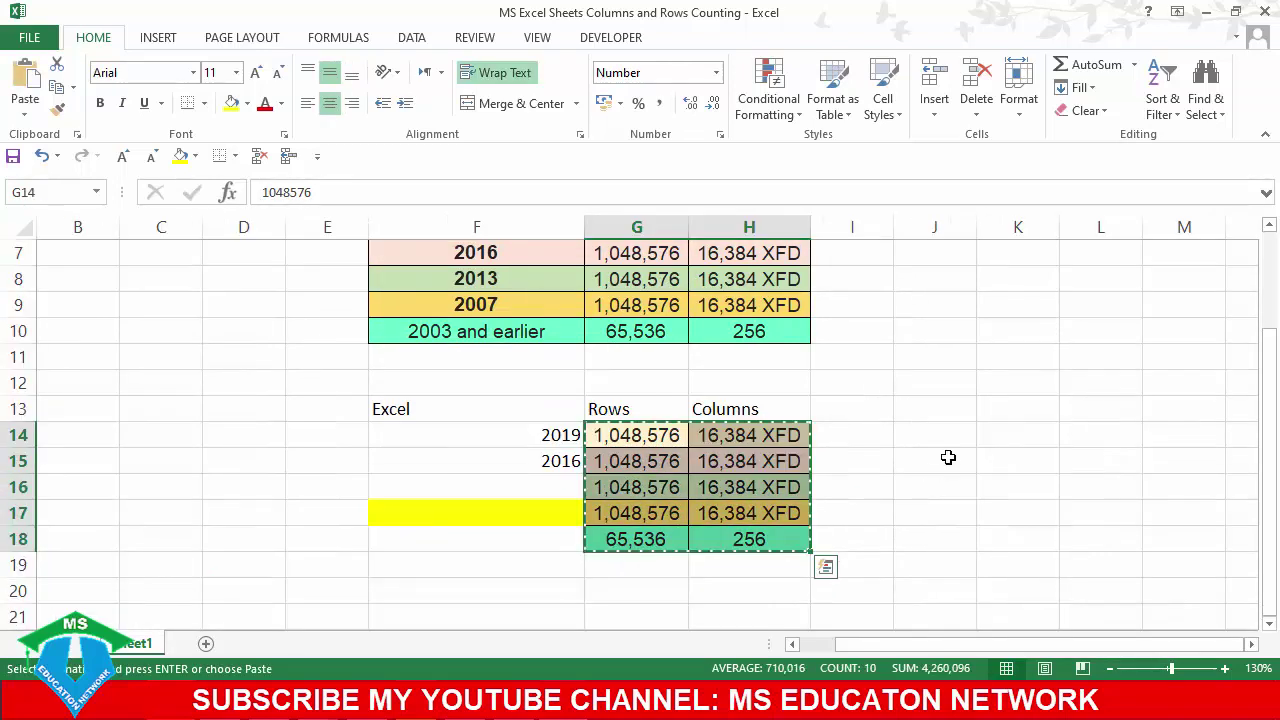
left_click(918, 446)
key("ctrl+v")
left_click(861, 387)
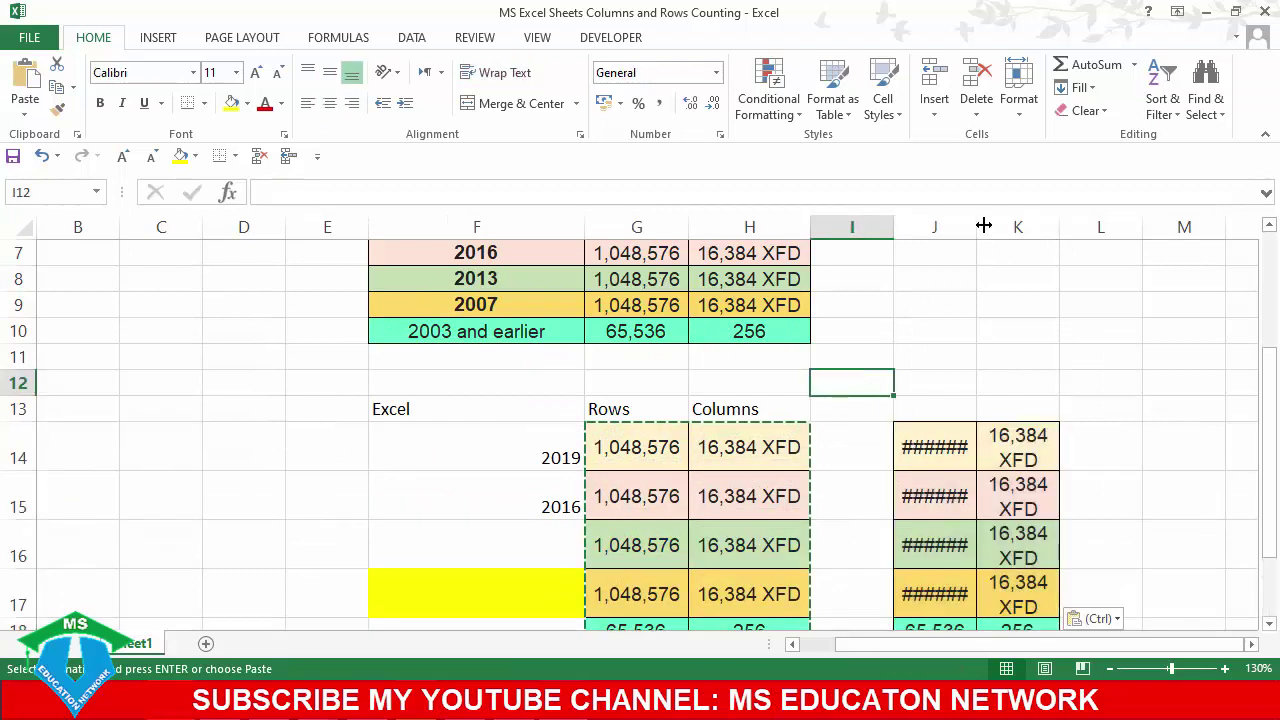
- Auto-fit the widths of columns J and K to the pasted values
double_click(984, 227)
double_click(1073, 227)
left_click(979, 386)
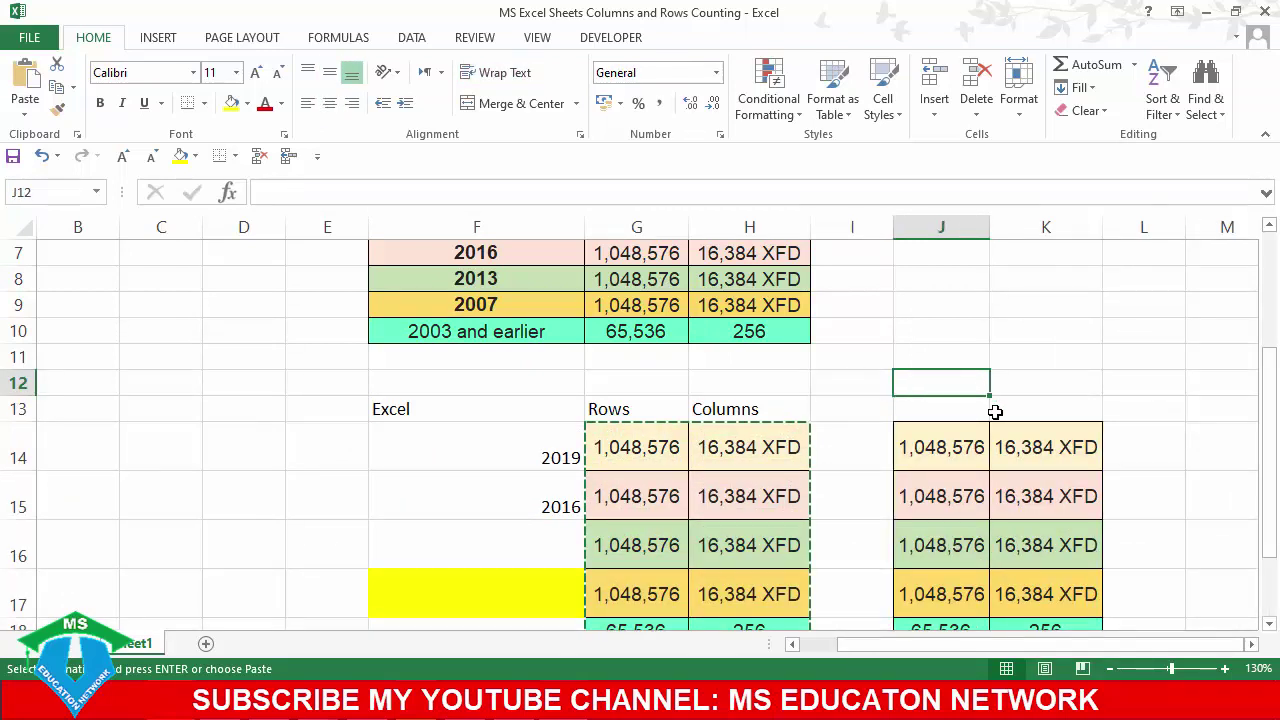
- Close the workbook without saving its changes, and reopen MS Excel Sheets Columns and Rows Counting from the desktop
scroll(1006, 417, "down", 2)
scroll(1037, 409, "up", 1)
left_click(1264, 11)
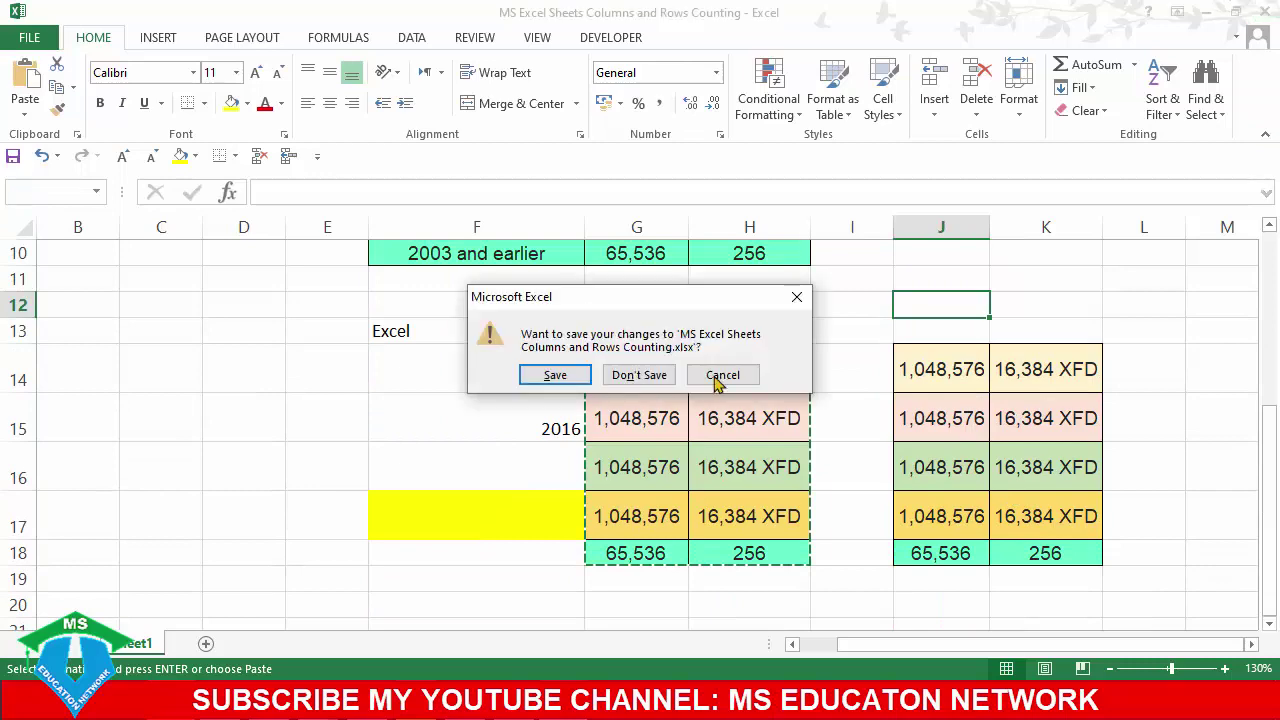
left_click(639, 375)
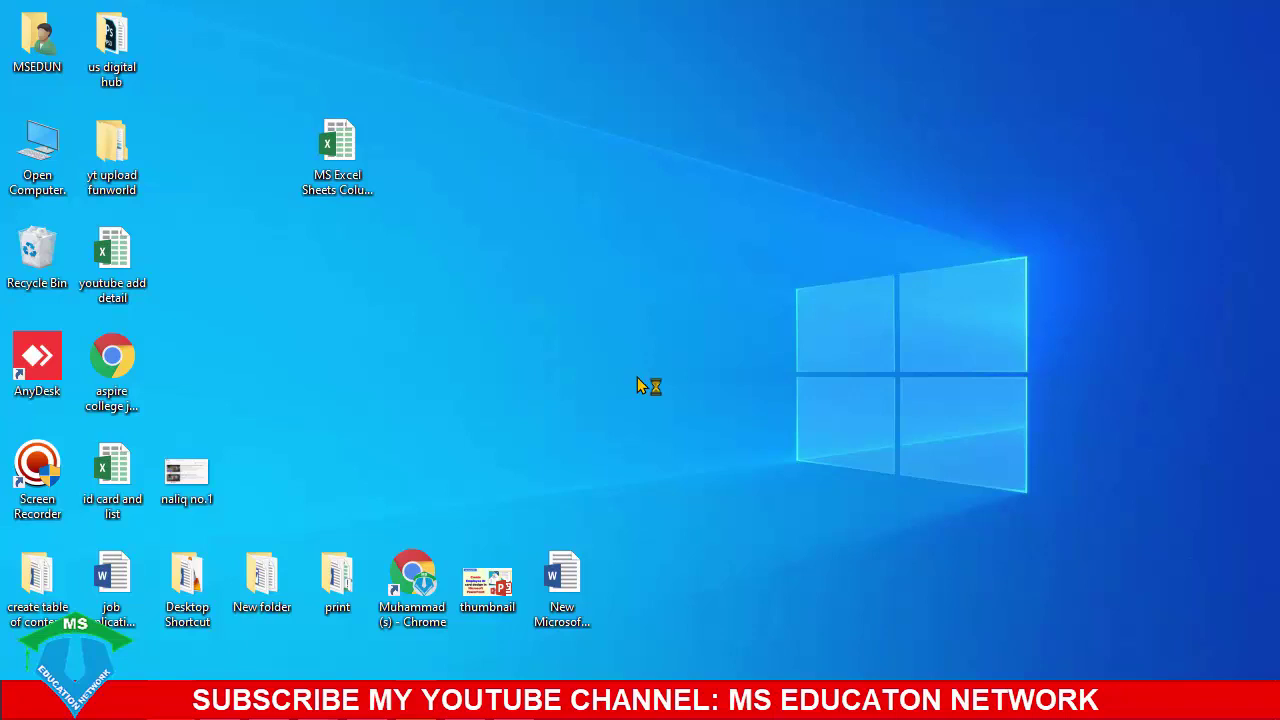
double_click(365, 134)
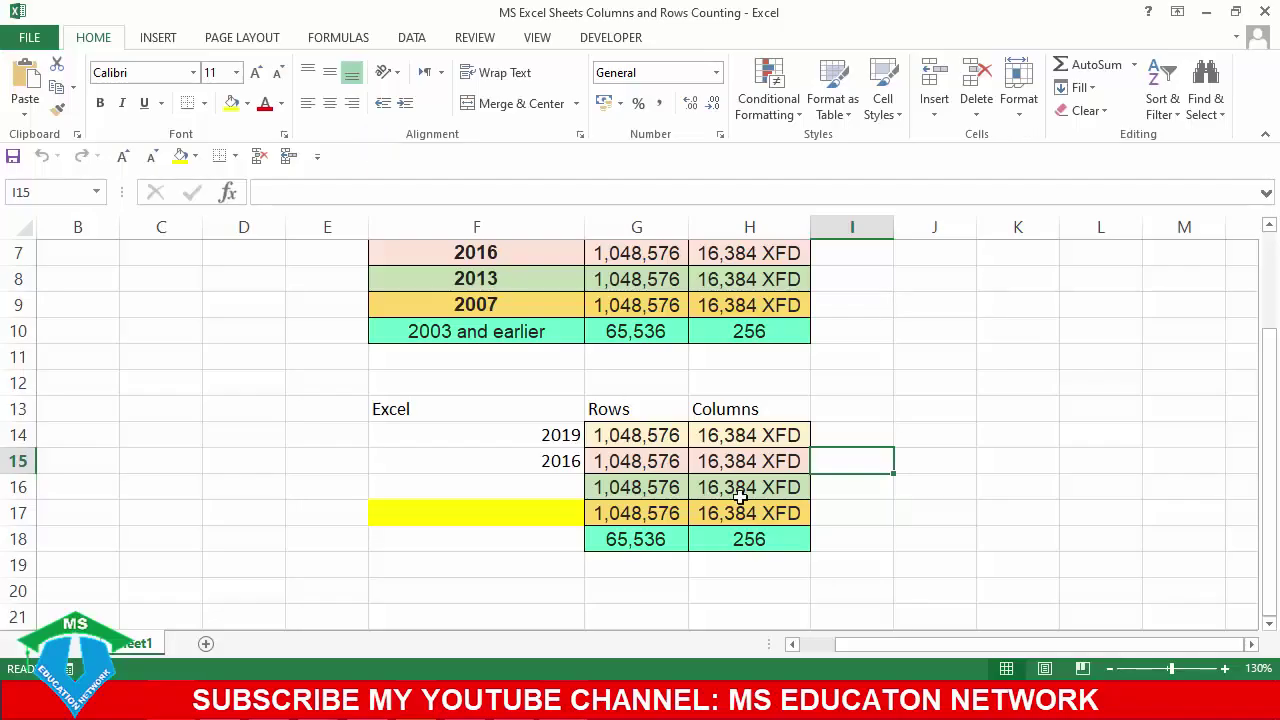
- Check the reopened sheet for the unsaved entries in J14:K19 and inspect cells F17 and F18
left_click_drag(917, 443, 1050, 552)
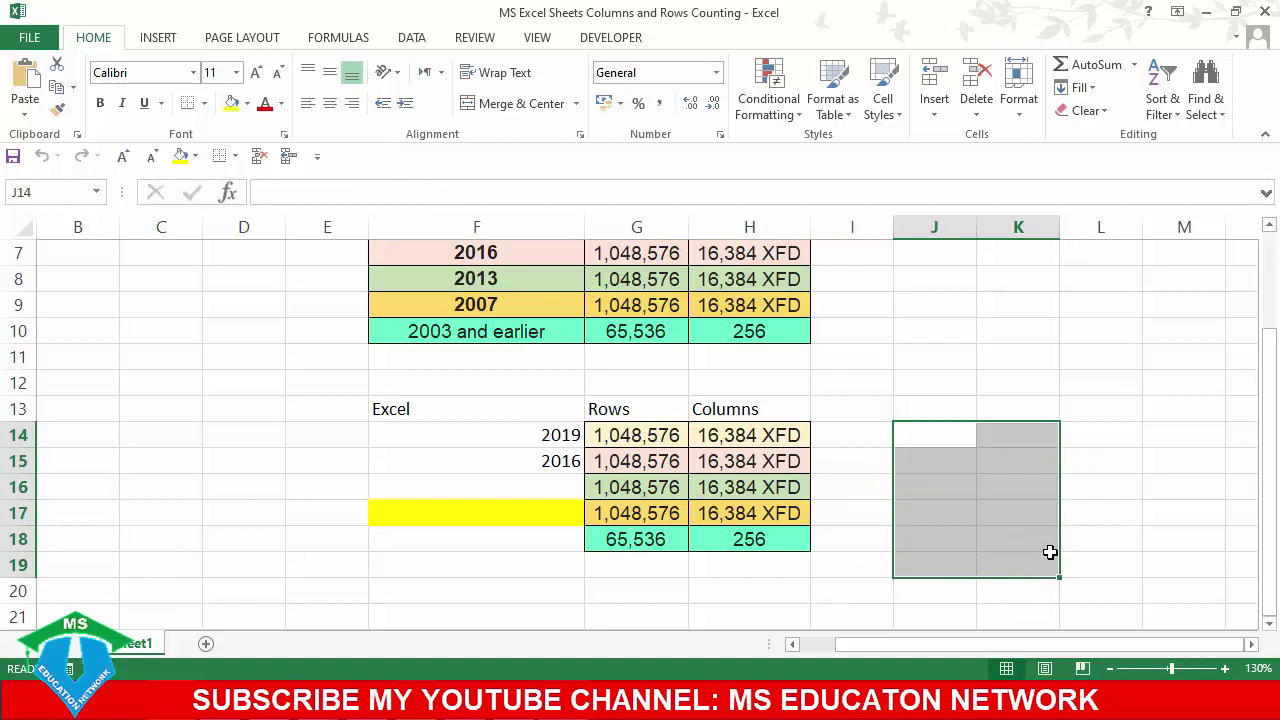
left_click(1047, 536)
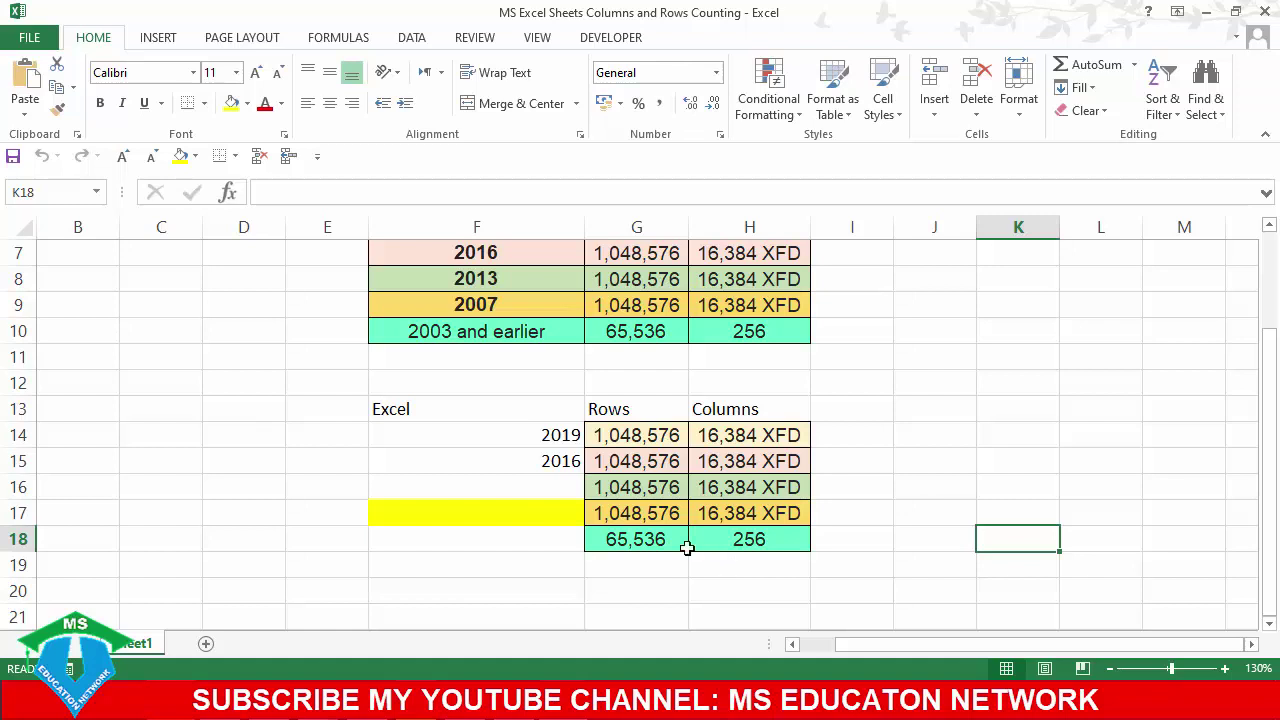
left_click(543, 511)
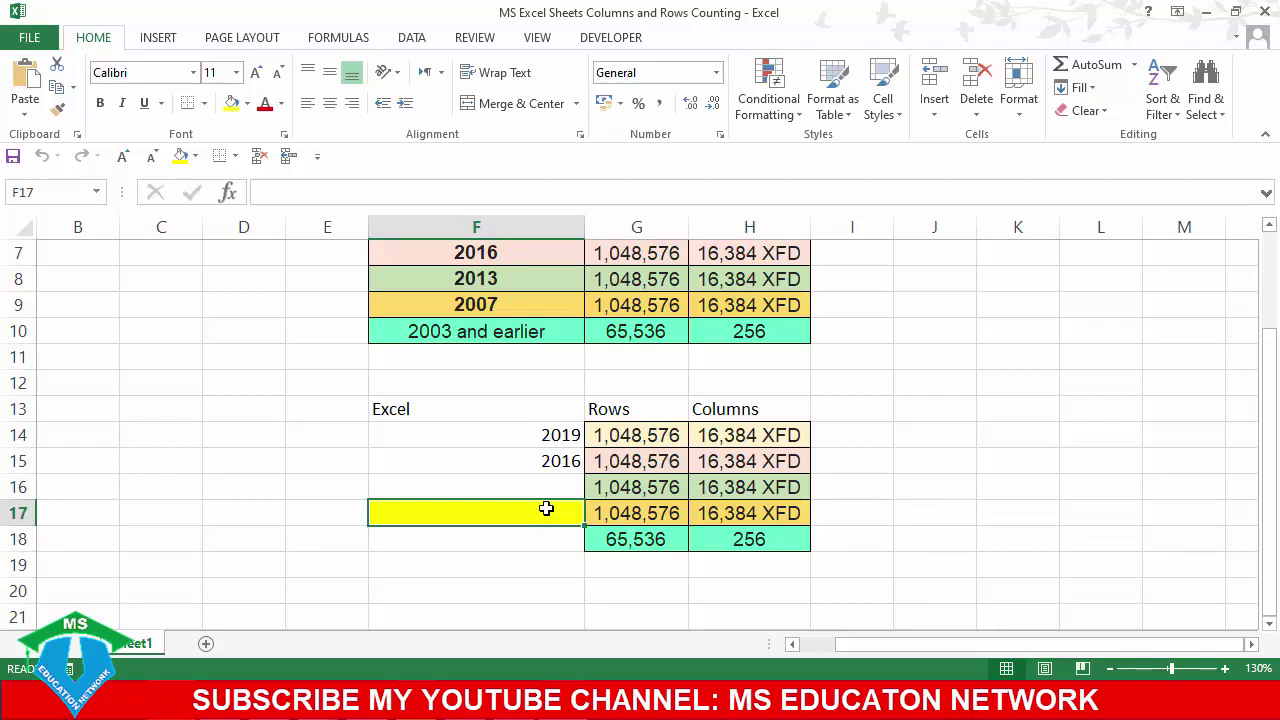
left_click(521, 548)
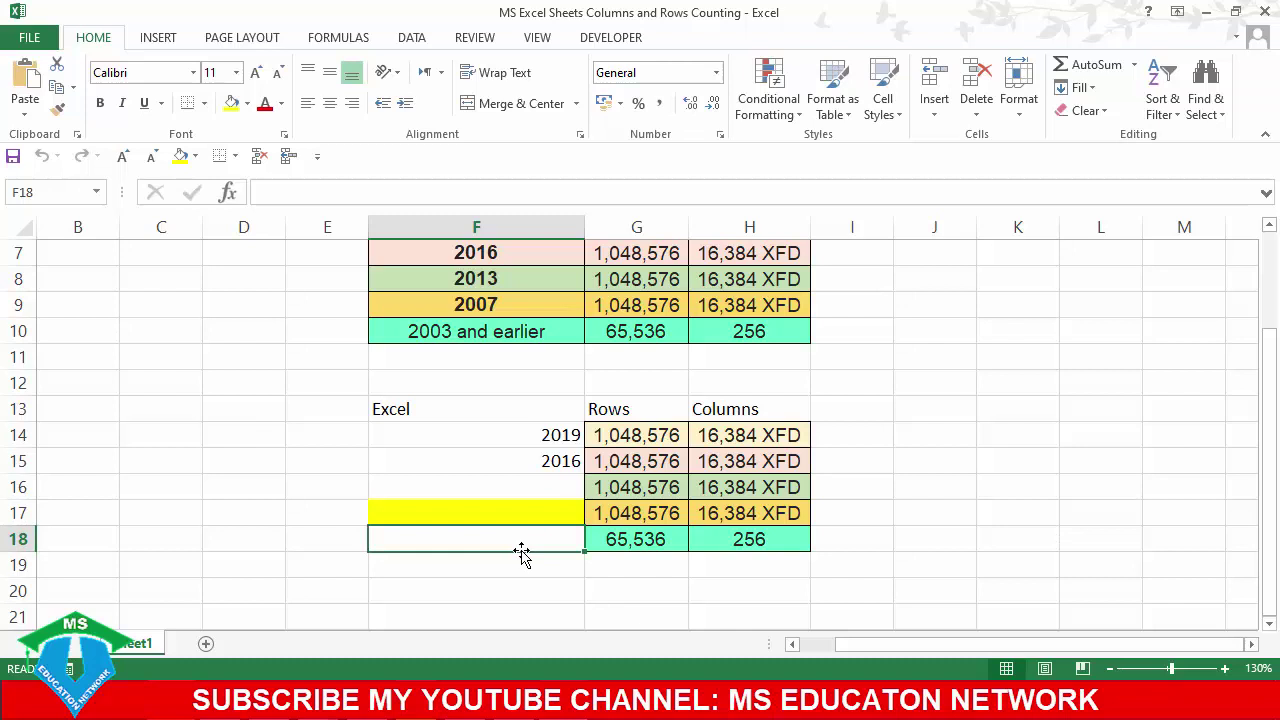
- Open the Save settings in Excel Options to examine how workbooks are saved and AutoRecovered
left_click(29, 37)
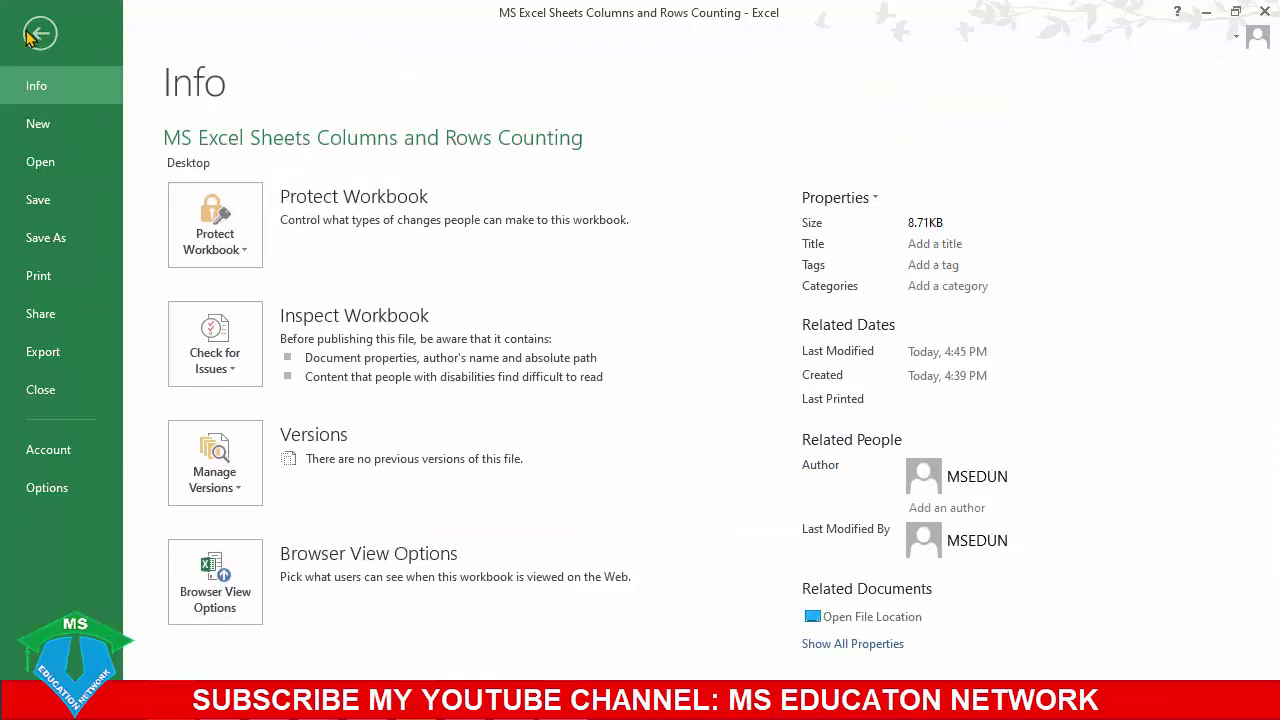
left_click(35, 490)
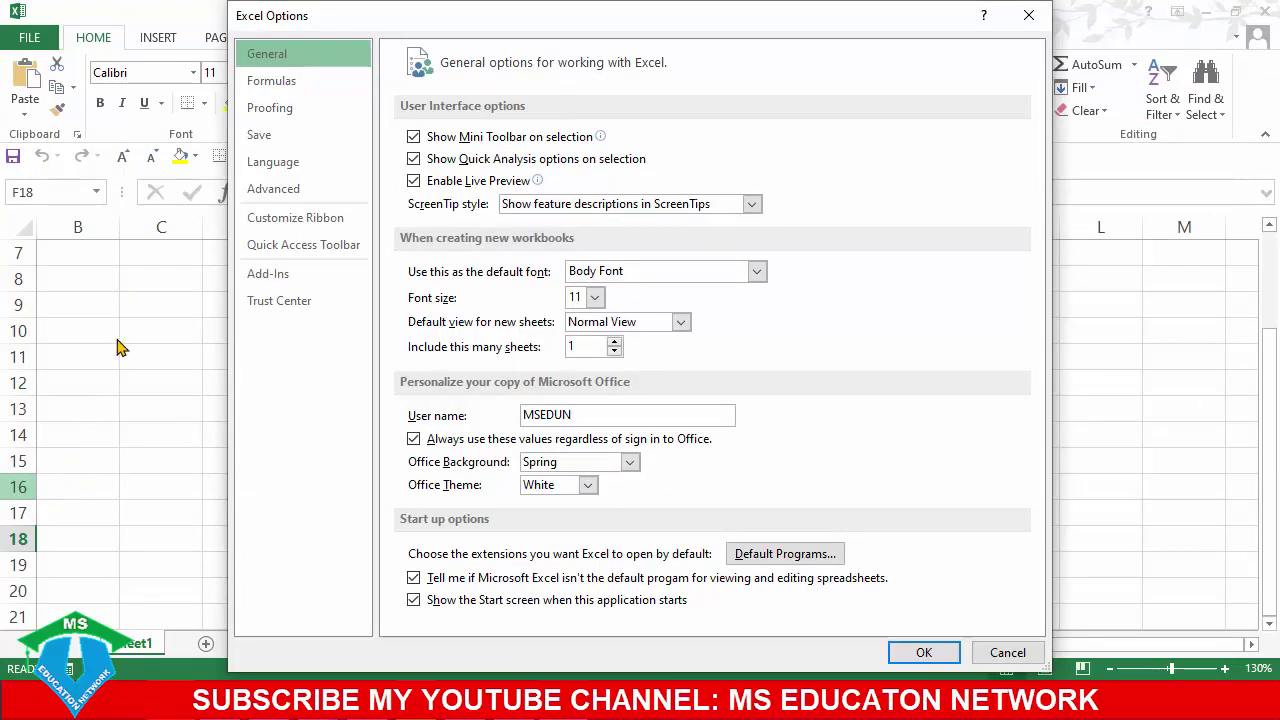
left_click(259, 135)
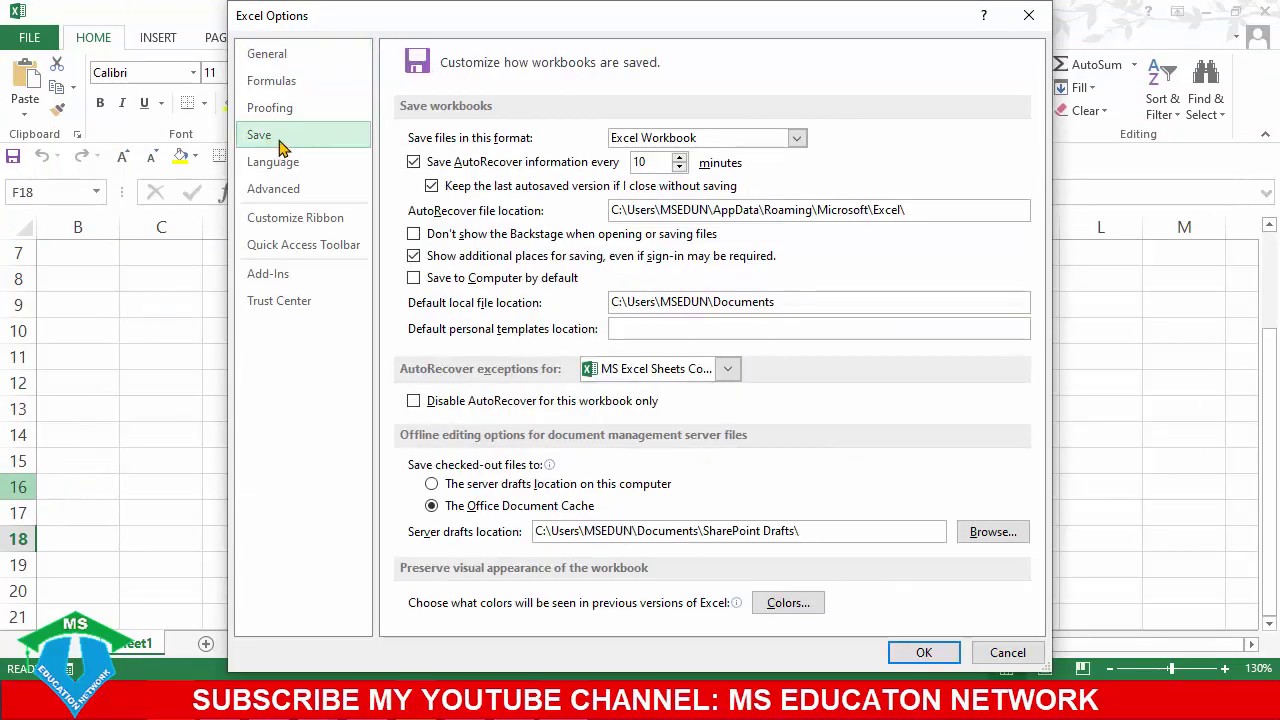
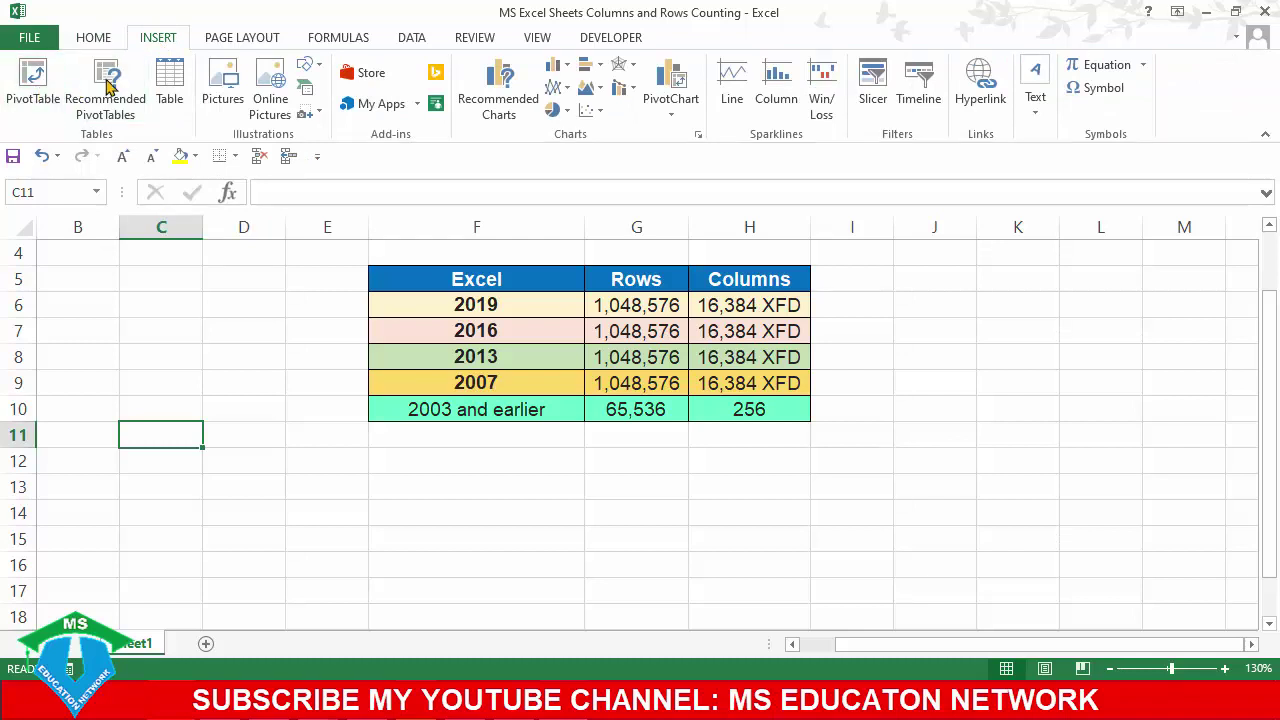
- Look through the Page Layout, Review, View, Developer, Insert and Home command sets of the ribbon
left_click(250, 38)
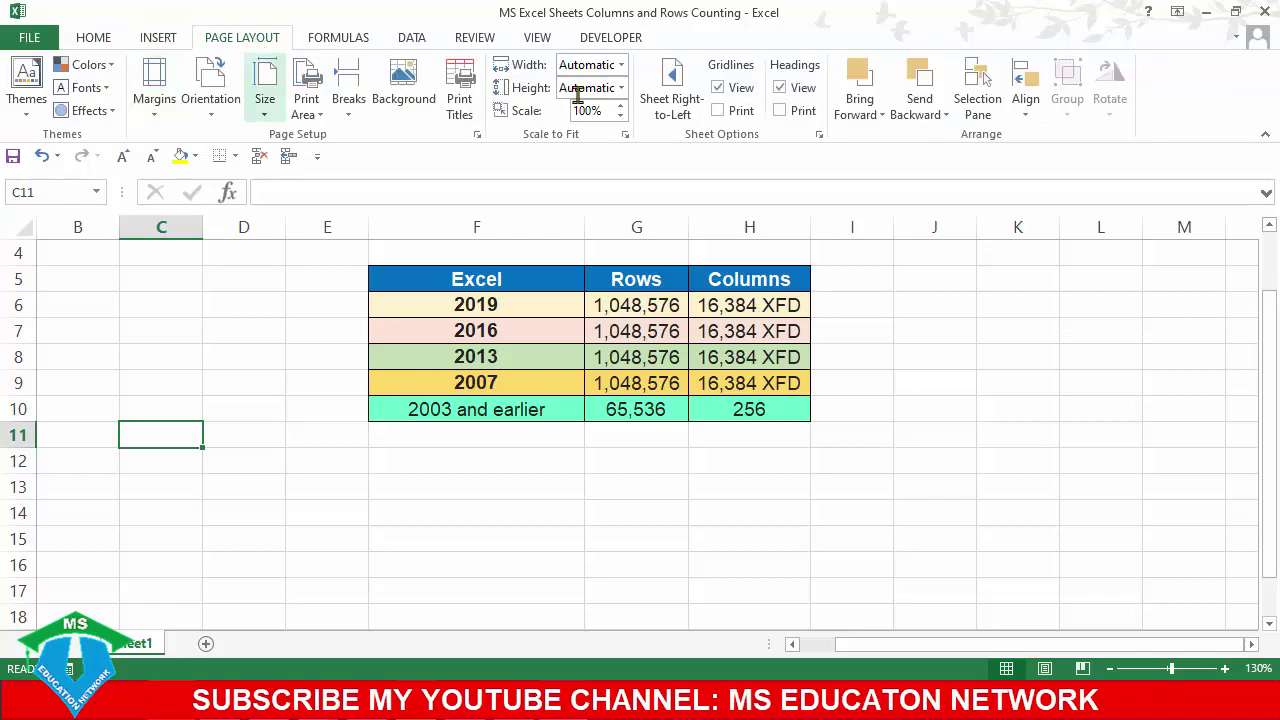
left_click(478, 38)
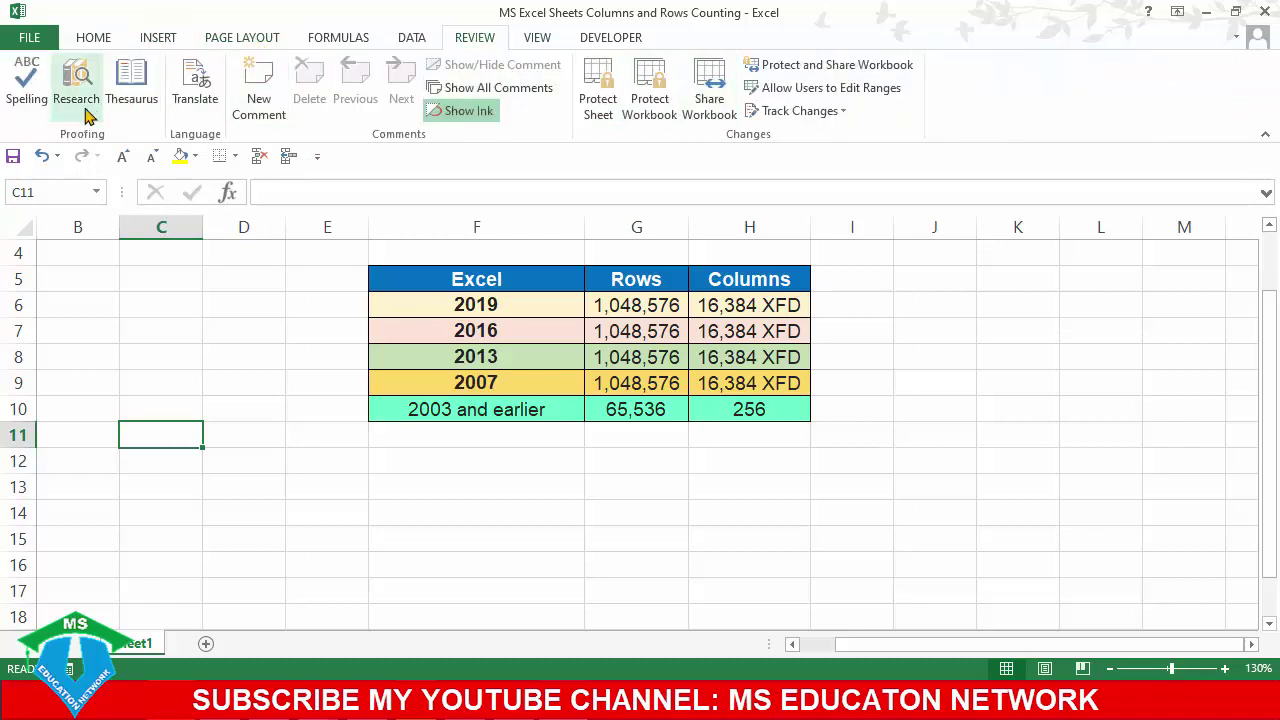
left_click(552, 37)
left_click(606, 40)
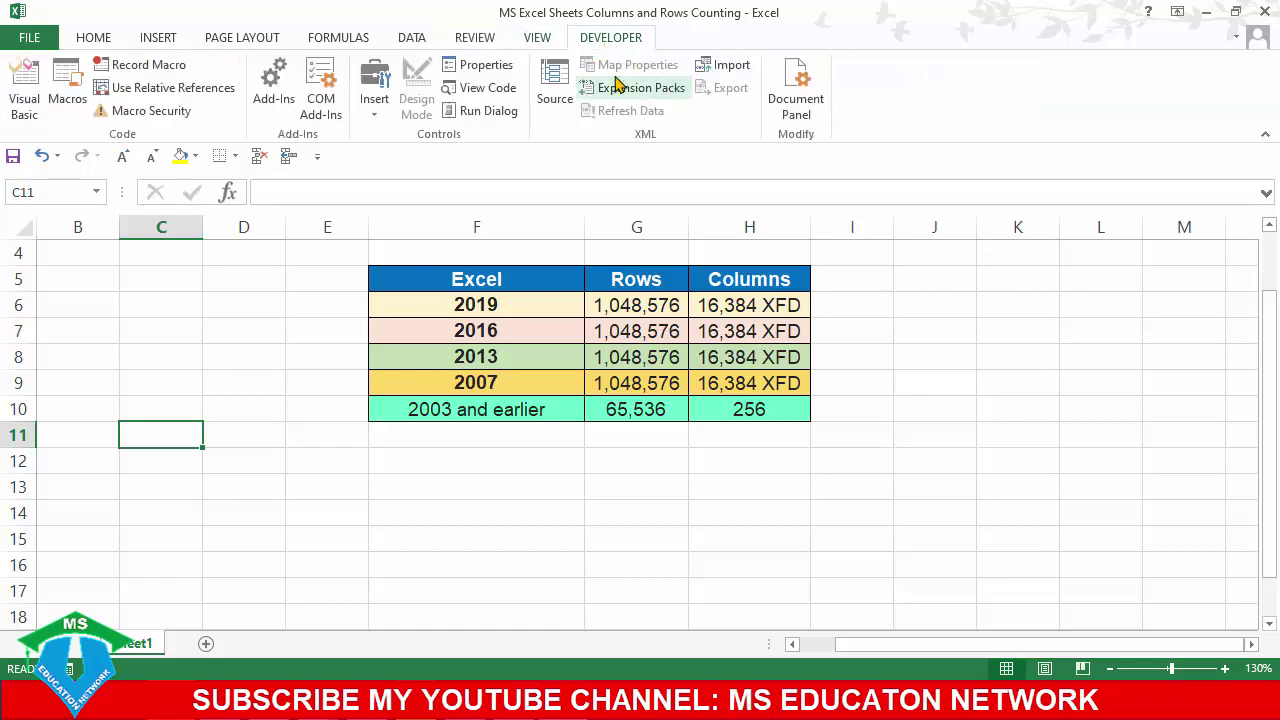
left_click(165, 40)
left_click(100, 40)
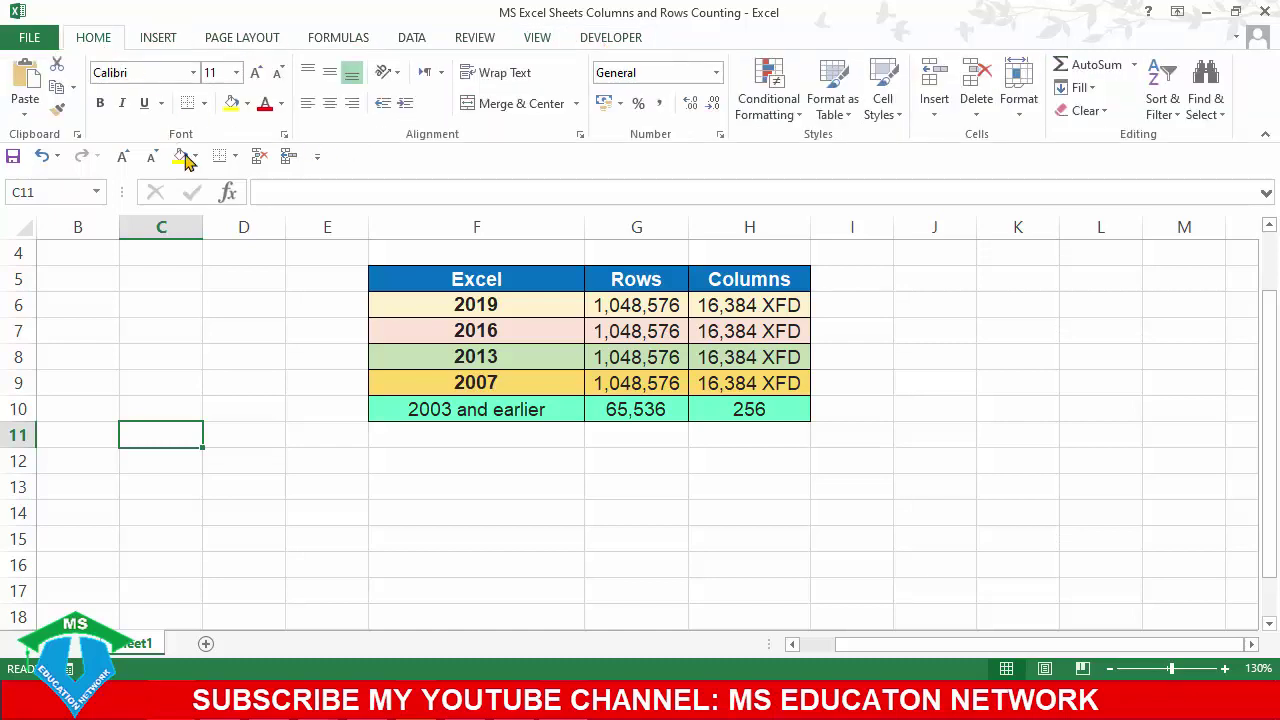
- Show the Quick Access Toolbar above the ribbon, and return it below the ribbon
left_click(714, 470)
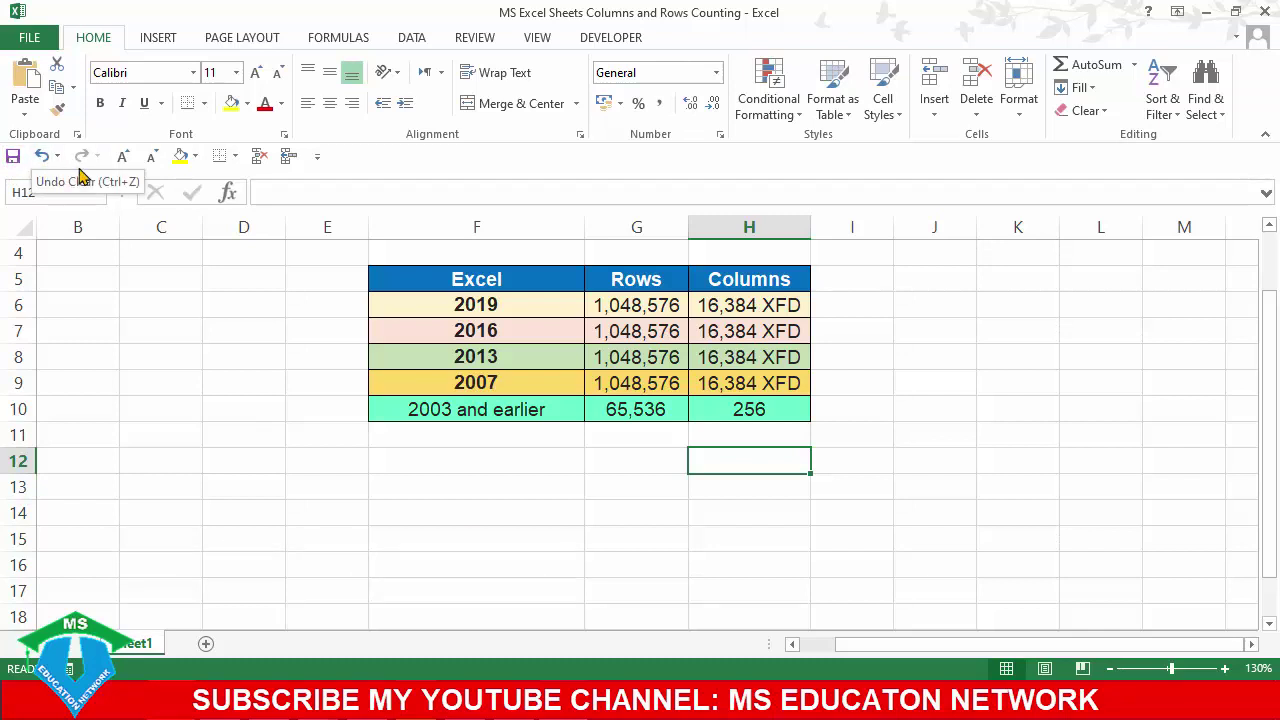
right_click(340, 165)
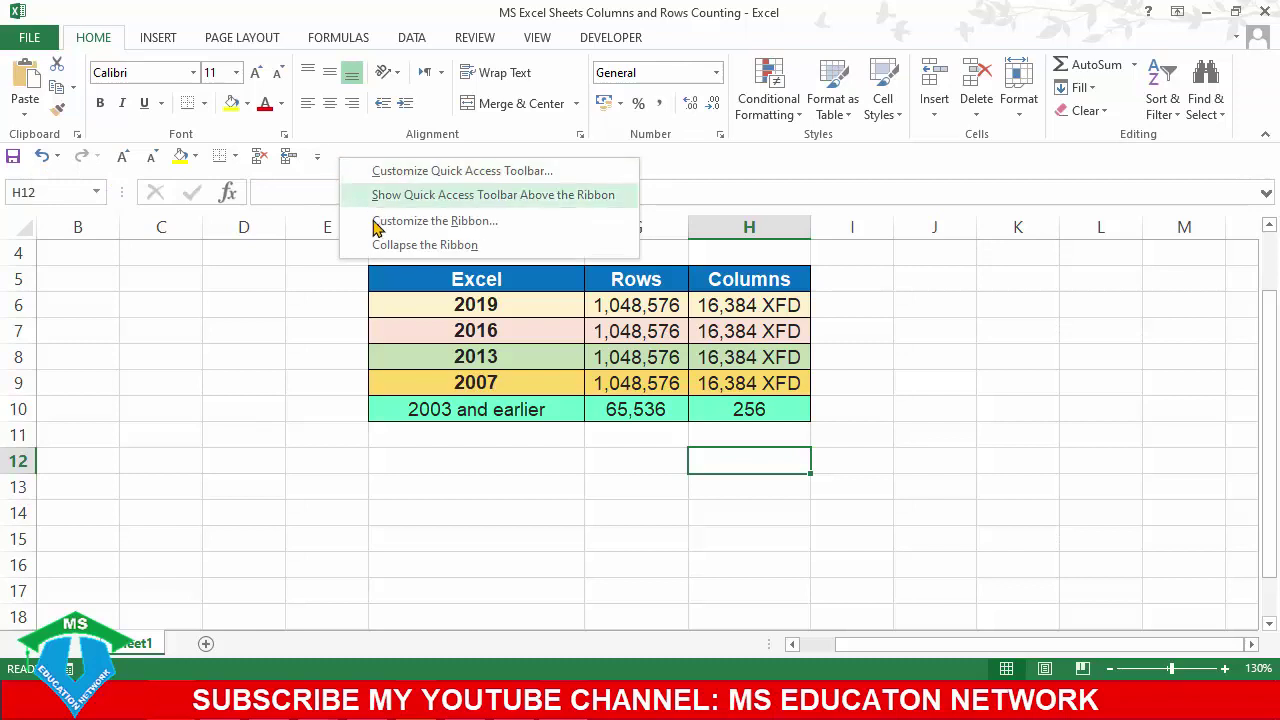
left_click(380, 192)
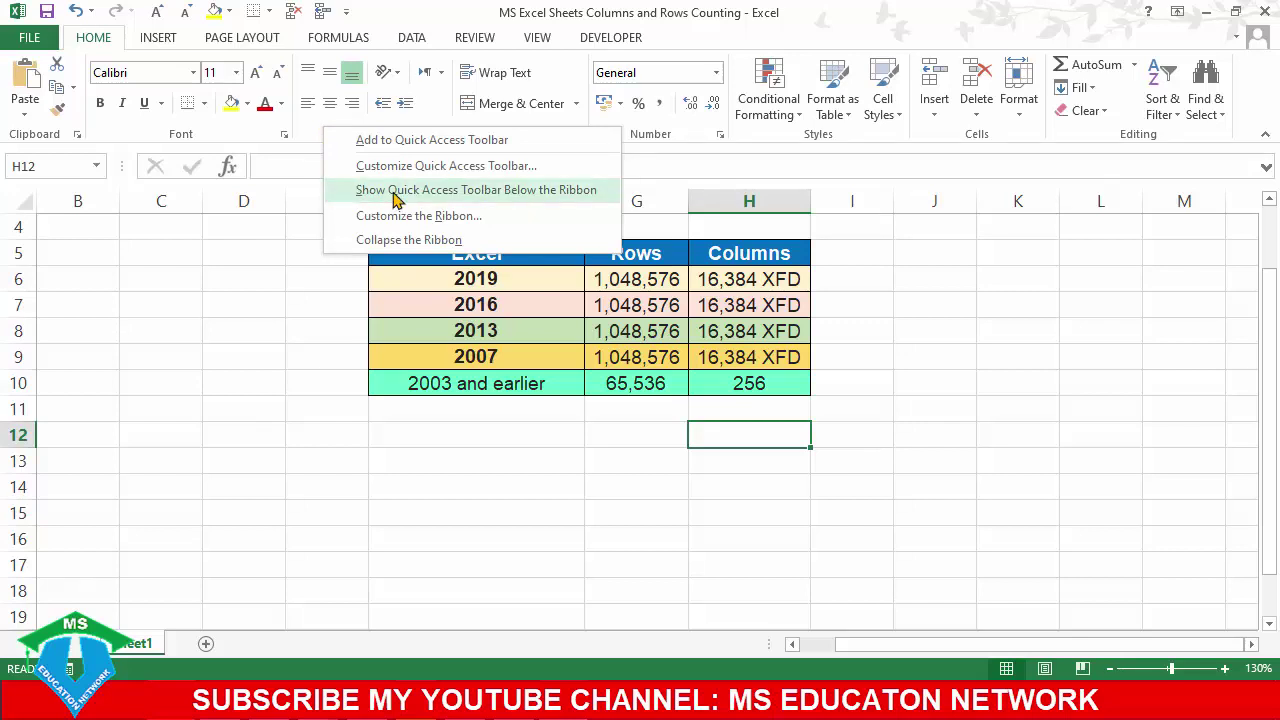
left_click(555, 195)
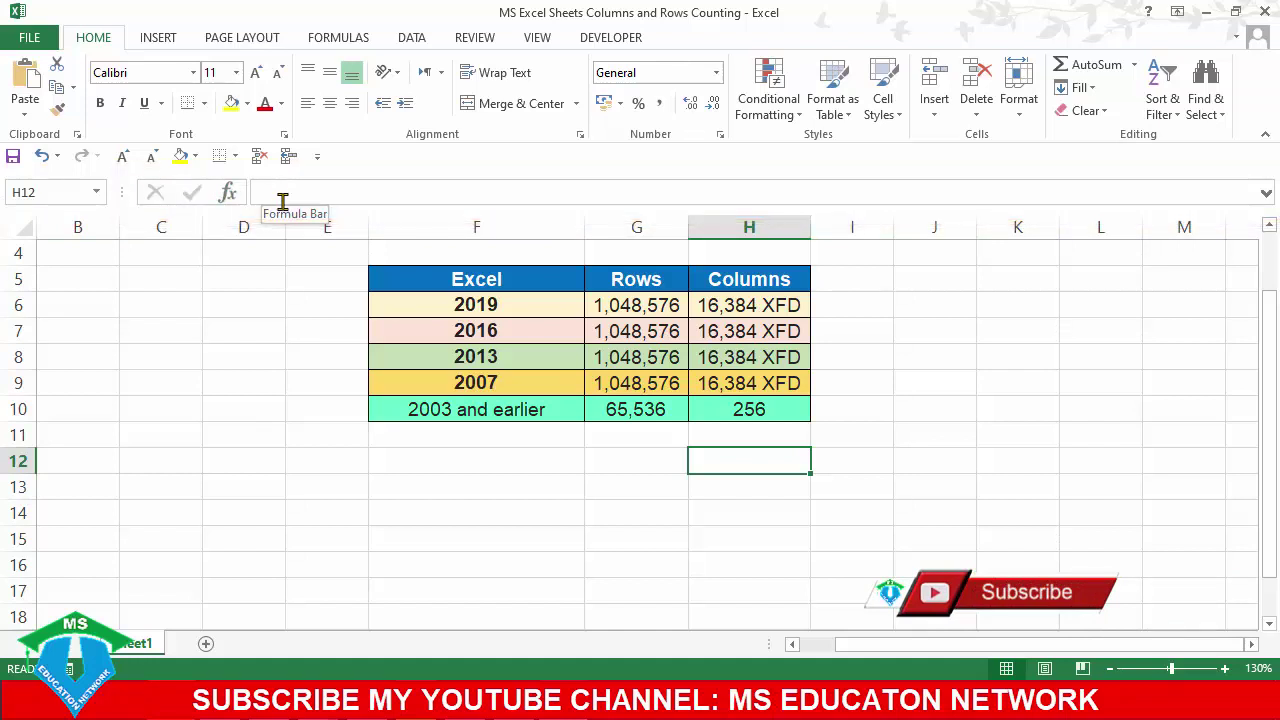
- Compare the formula bar contents for empty cells in column E with those for cells F6 and G5
left_click(318, 312)
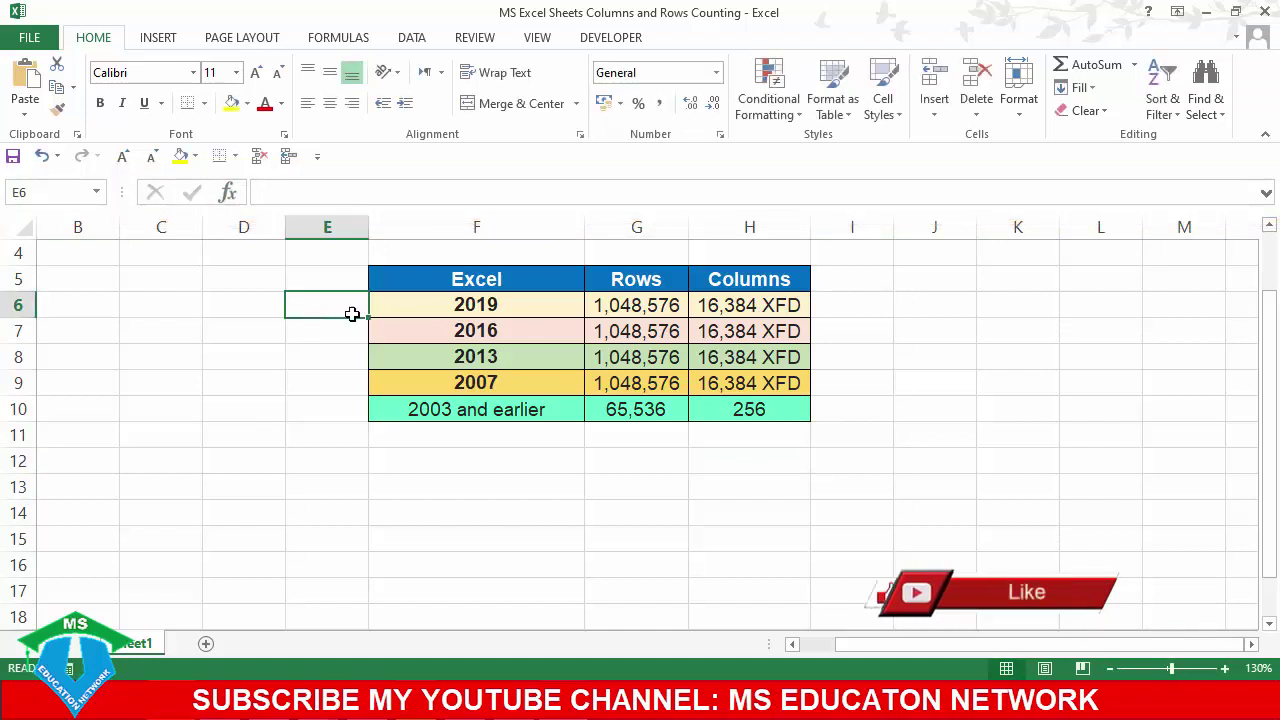
left_click(337, 418)
left_click(339, 466)
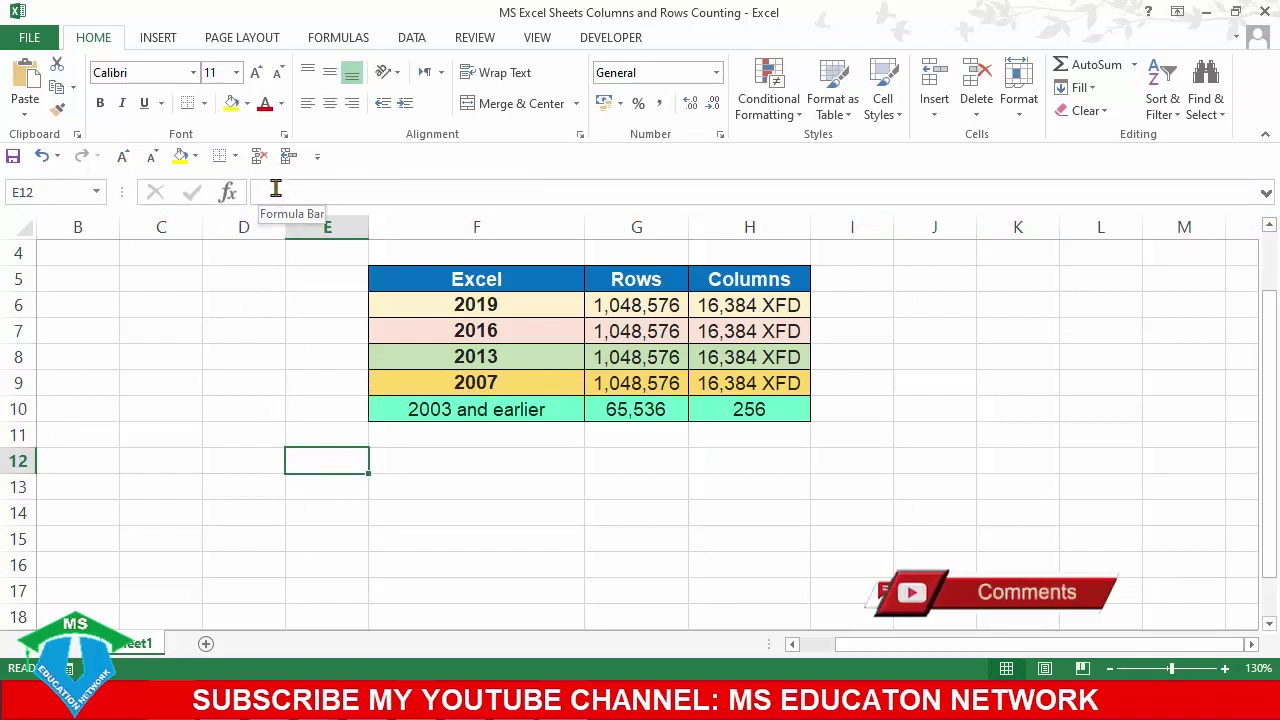
left_click(441, 310)
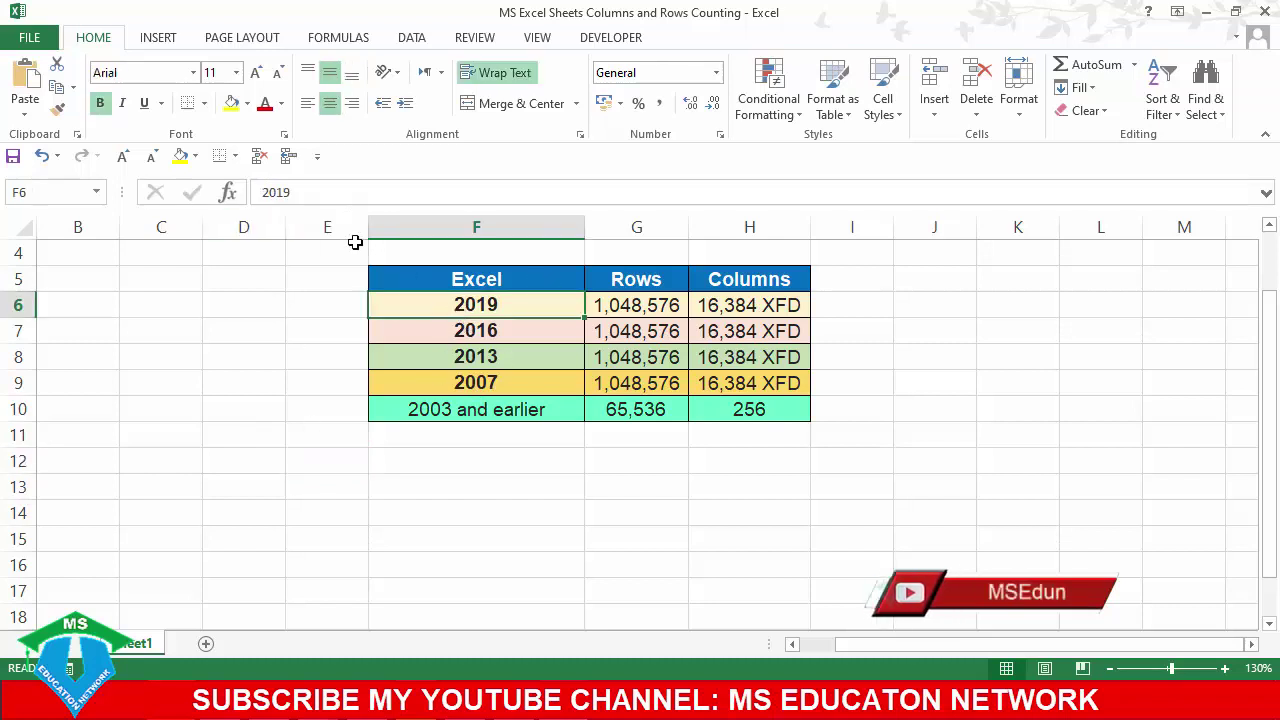
left_click(321, 192)
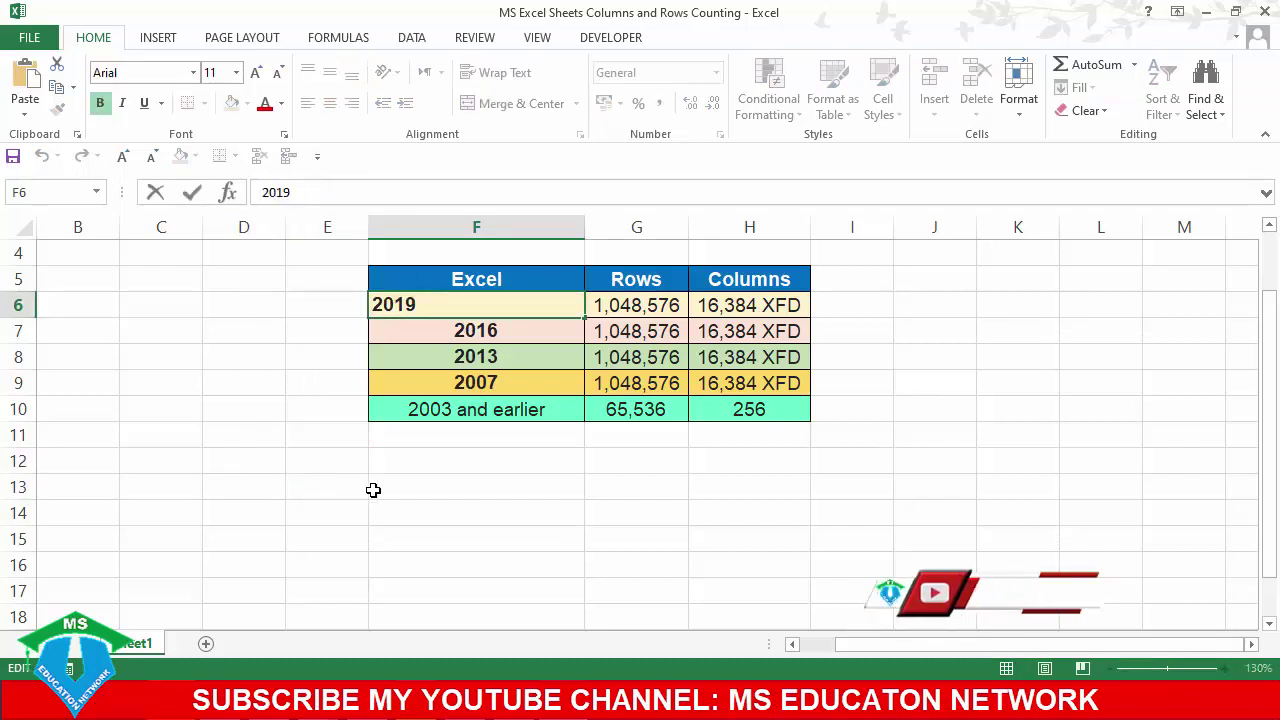
left_click(643, 290)
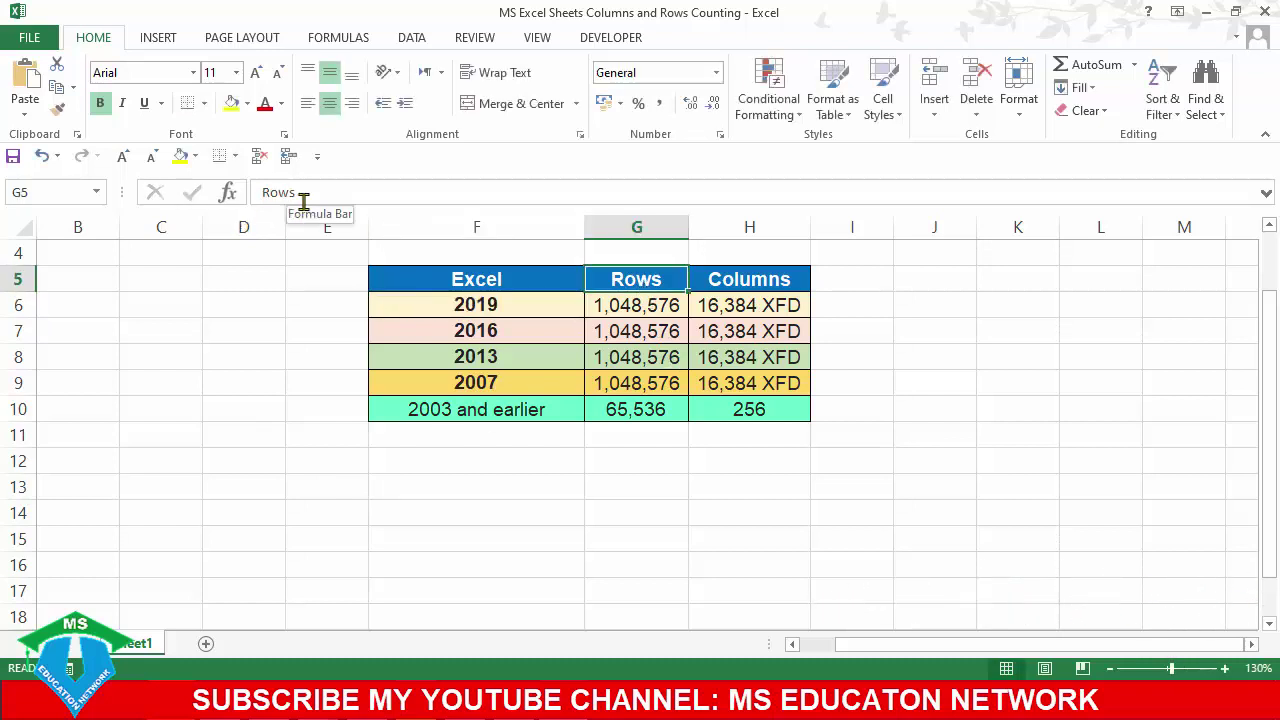
left_click(414, 458)
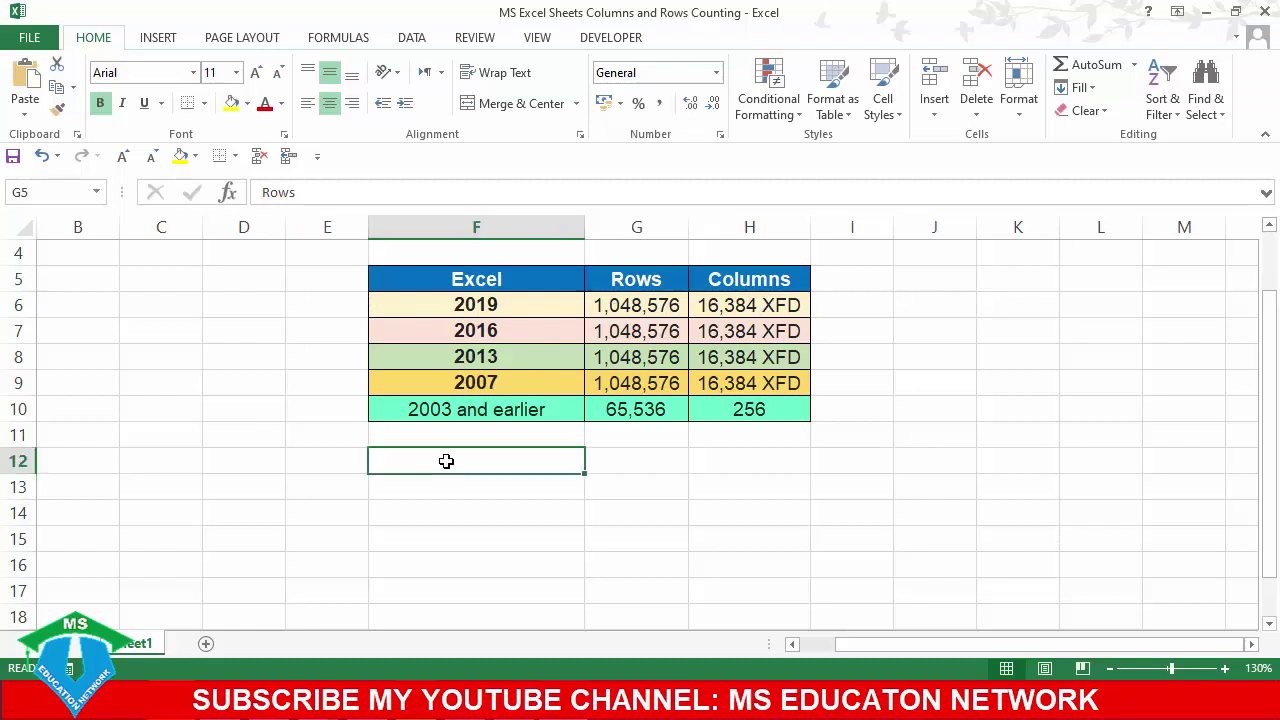
- Sum the Rows values in cell G11 with the AutoSum formula =SUM(G6:G10)
left_click(636, 449)
left_click(640, 441)
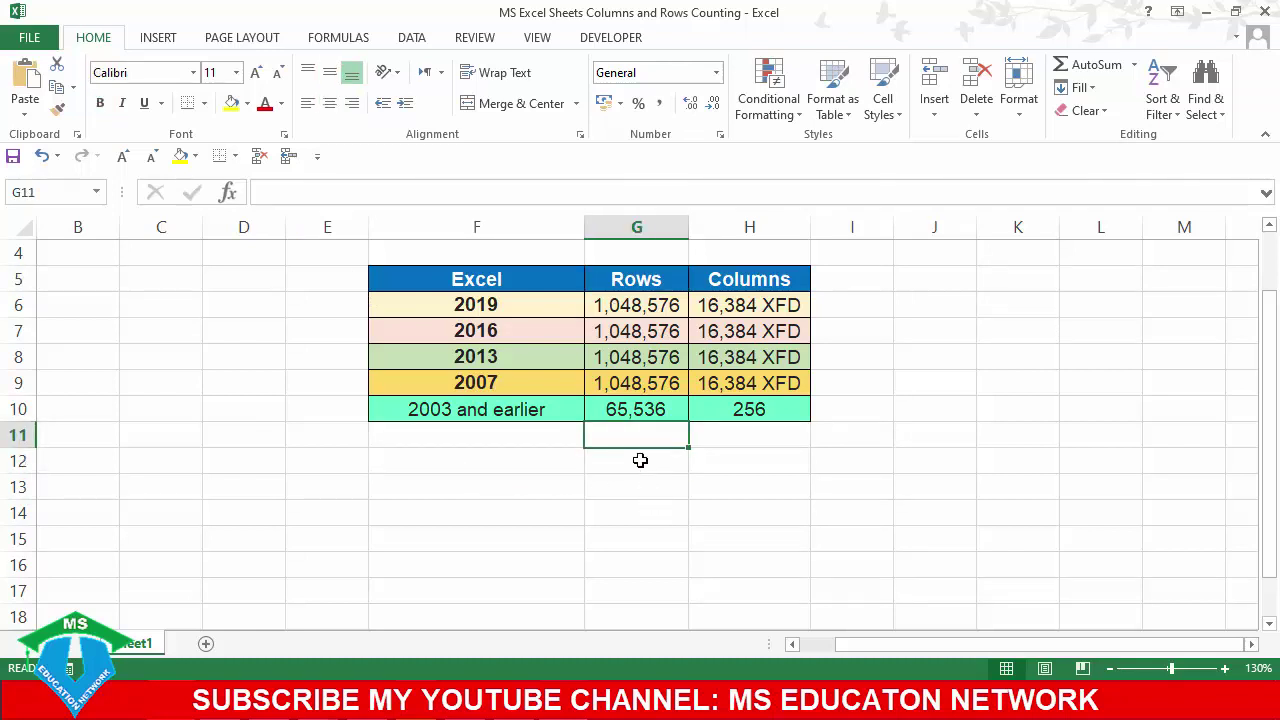
type("=\\")
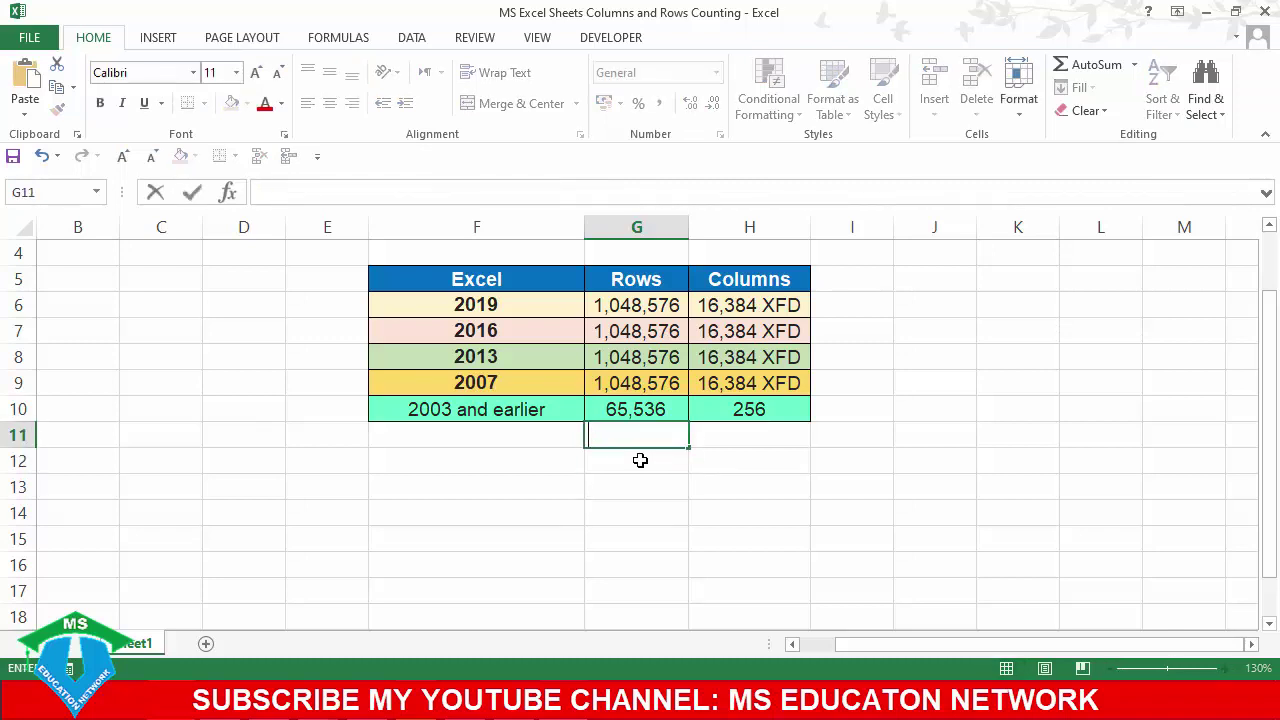
key("Escape")
key("alt+equal")
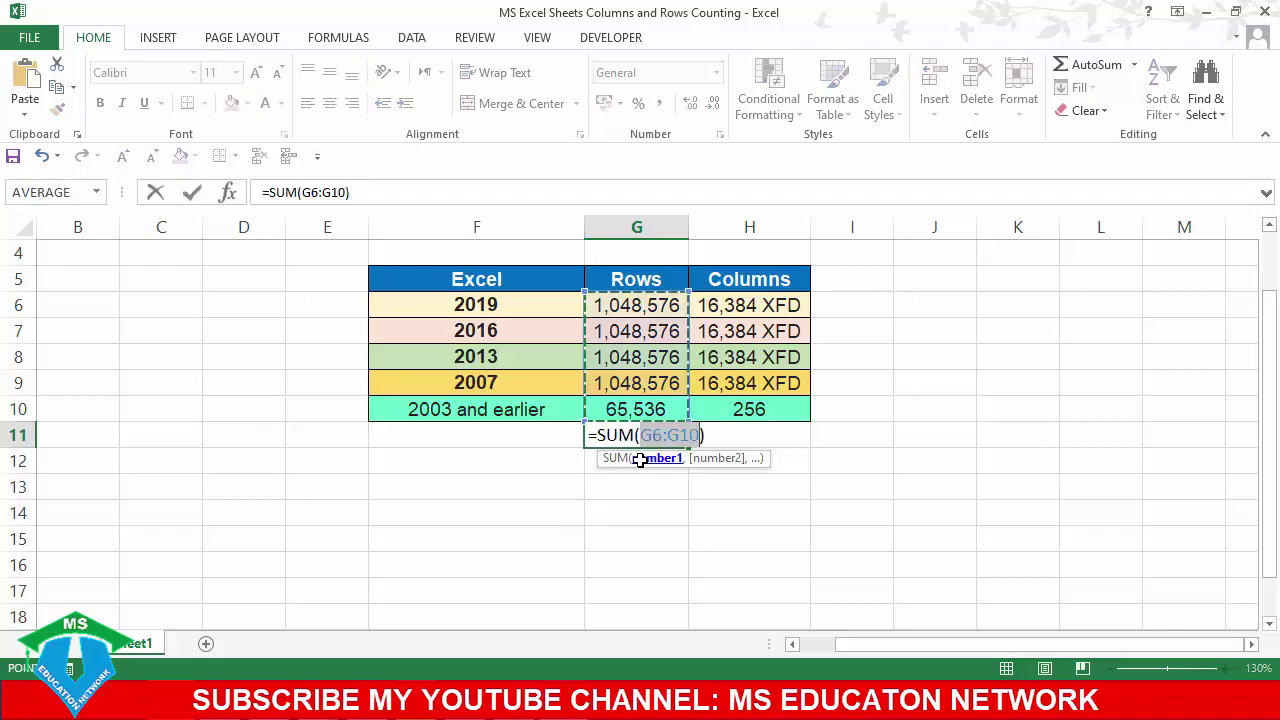
key("Return")
- Inspect the complete SUM formula behind the total in cell G11 and leave the cell
left_click(629, 435)
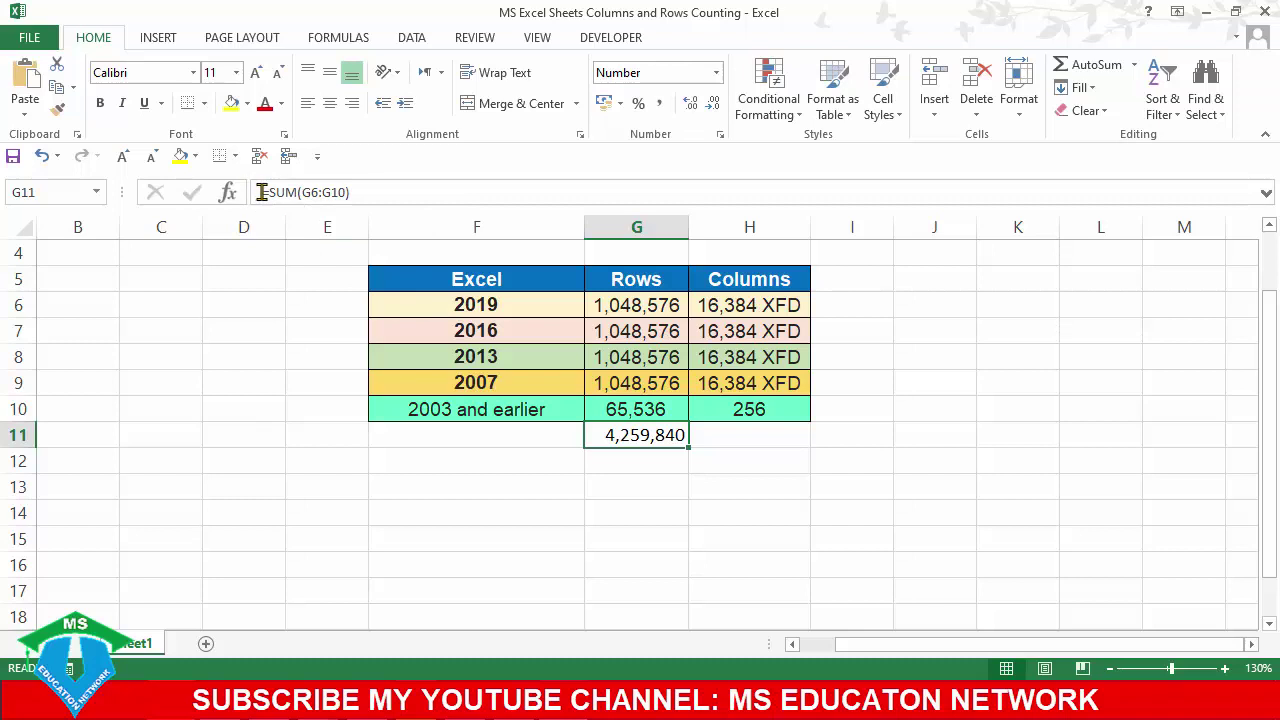
left_click_drag(262, 192, 371, 194)
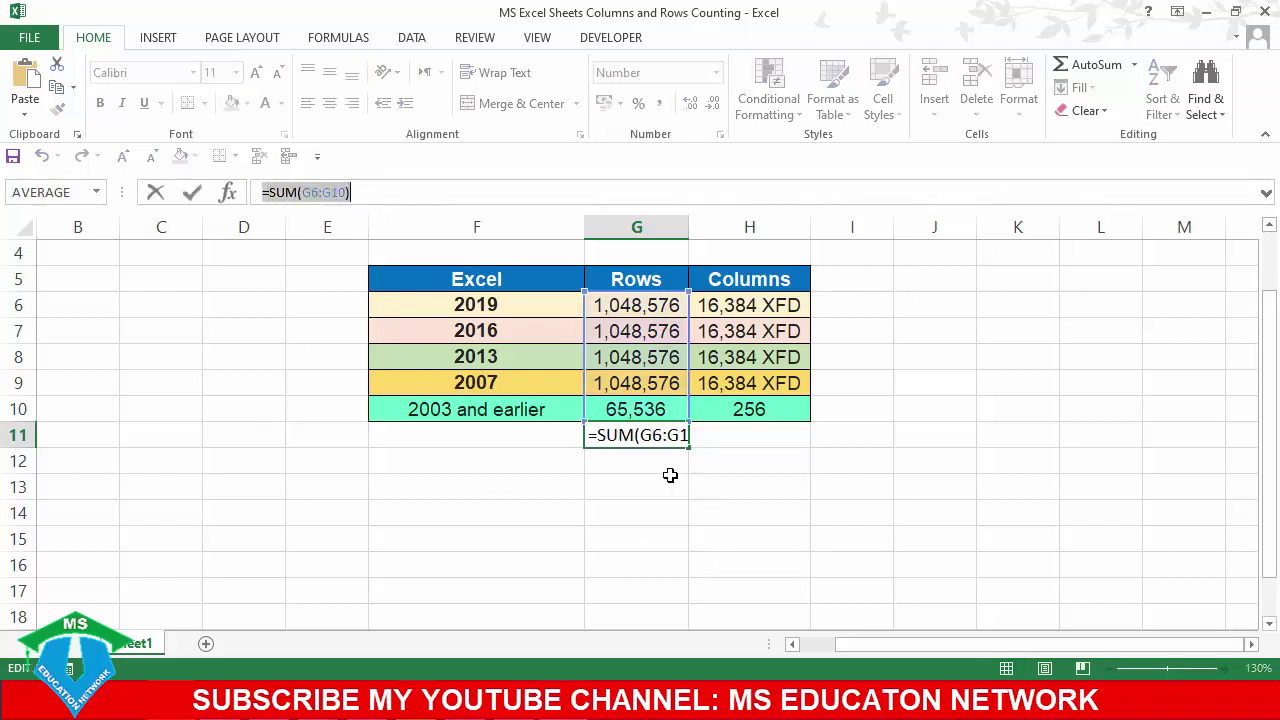
key("Return")
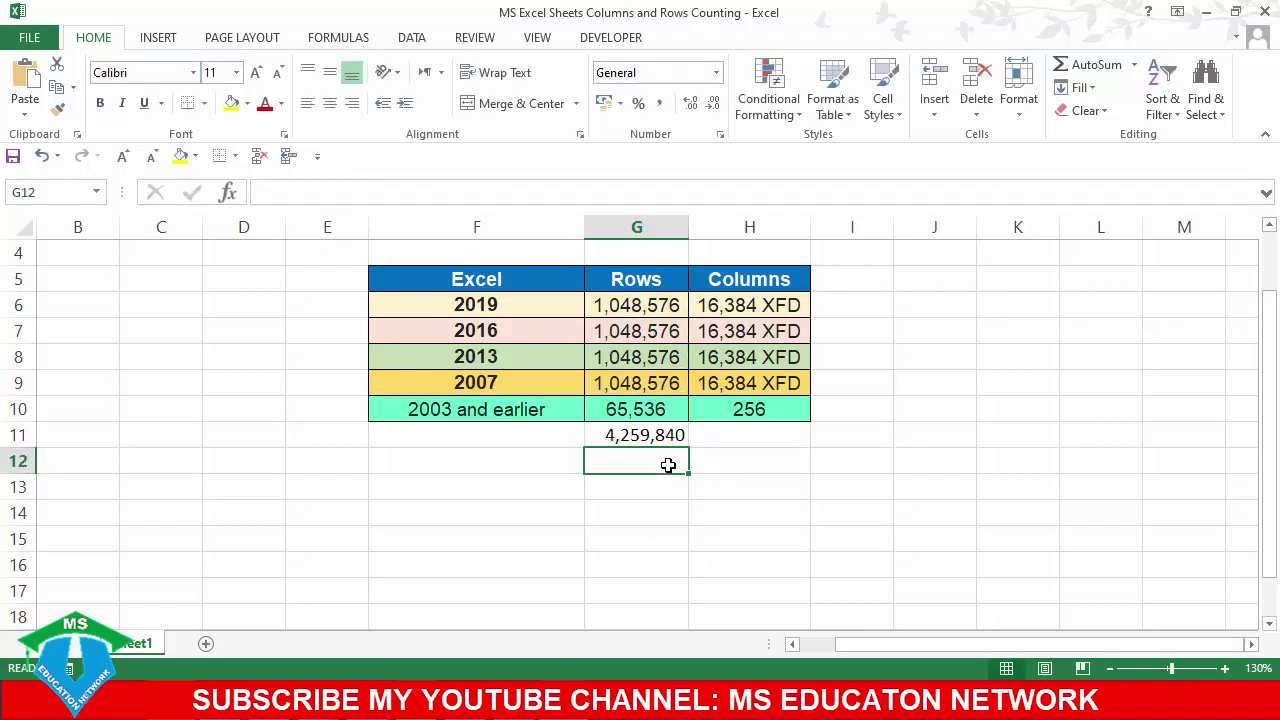
- Shorten the summed range in cell G11 so that the formula is =SUM(G6:G9)
left_click(617, 436)
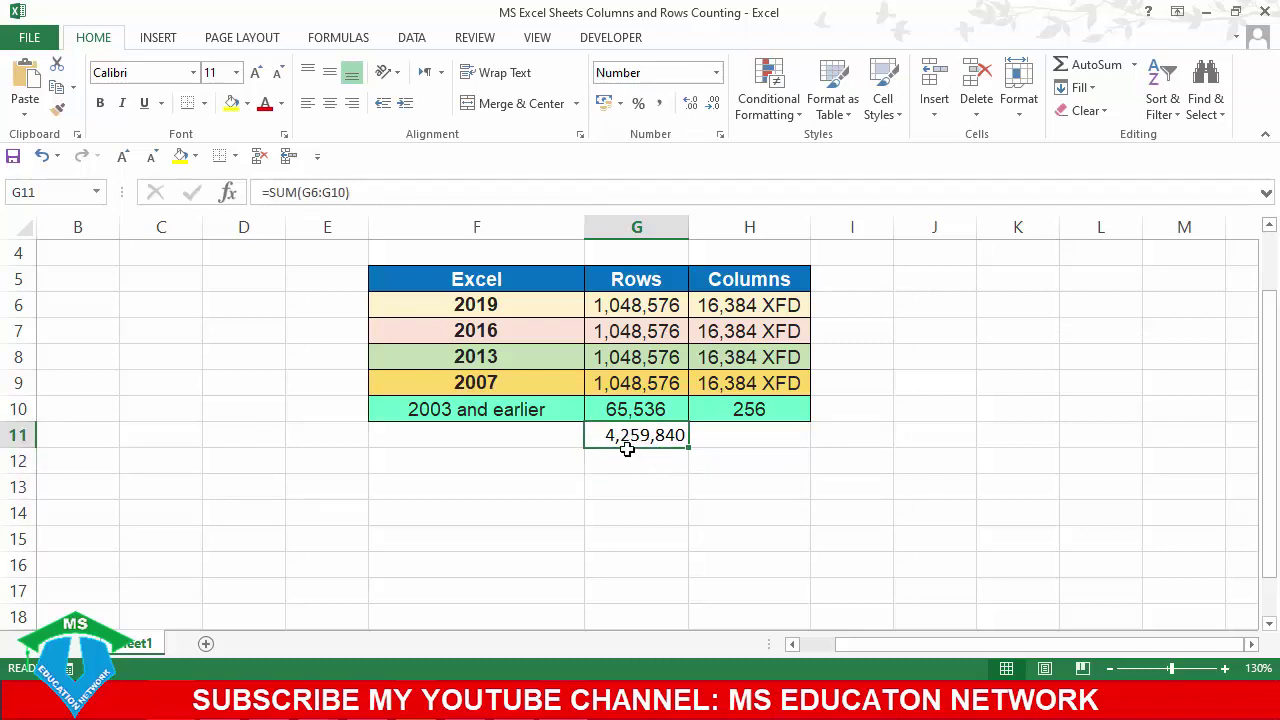
left_click(340, 193)
key("BackSpace")
key("BackSpace")
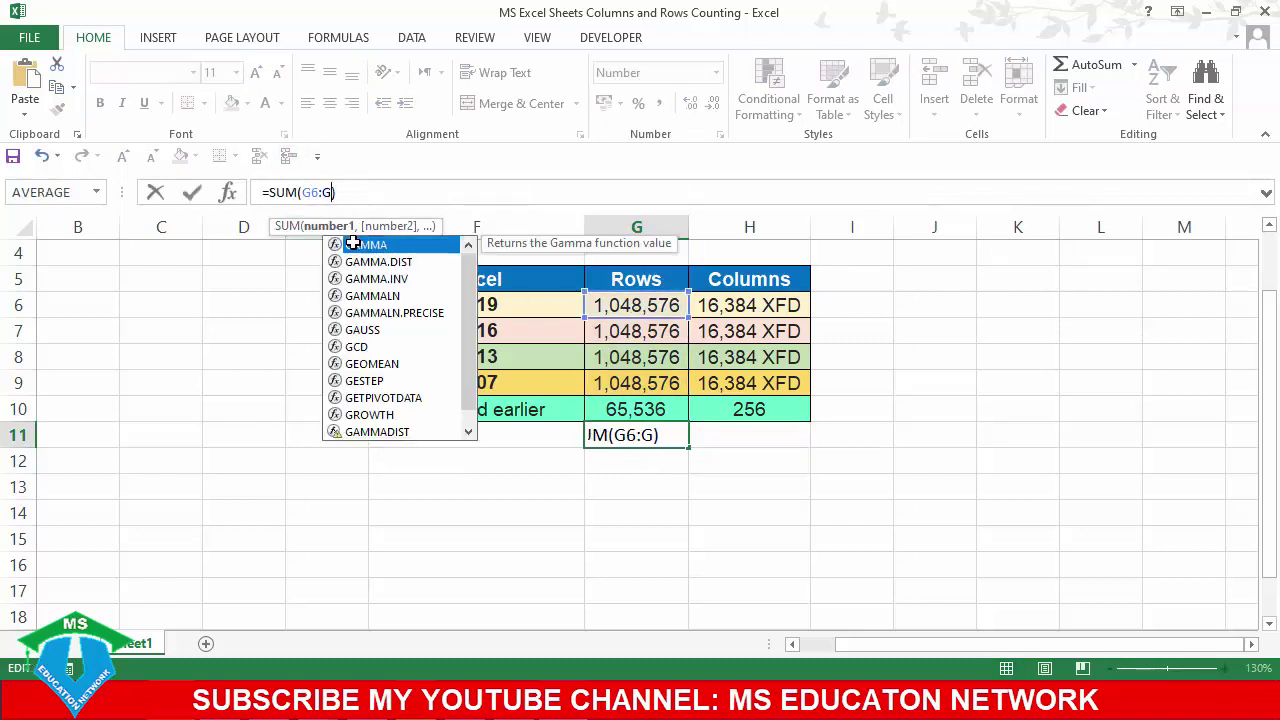
type("9")
key("Return")
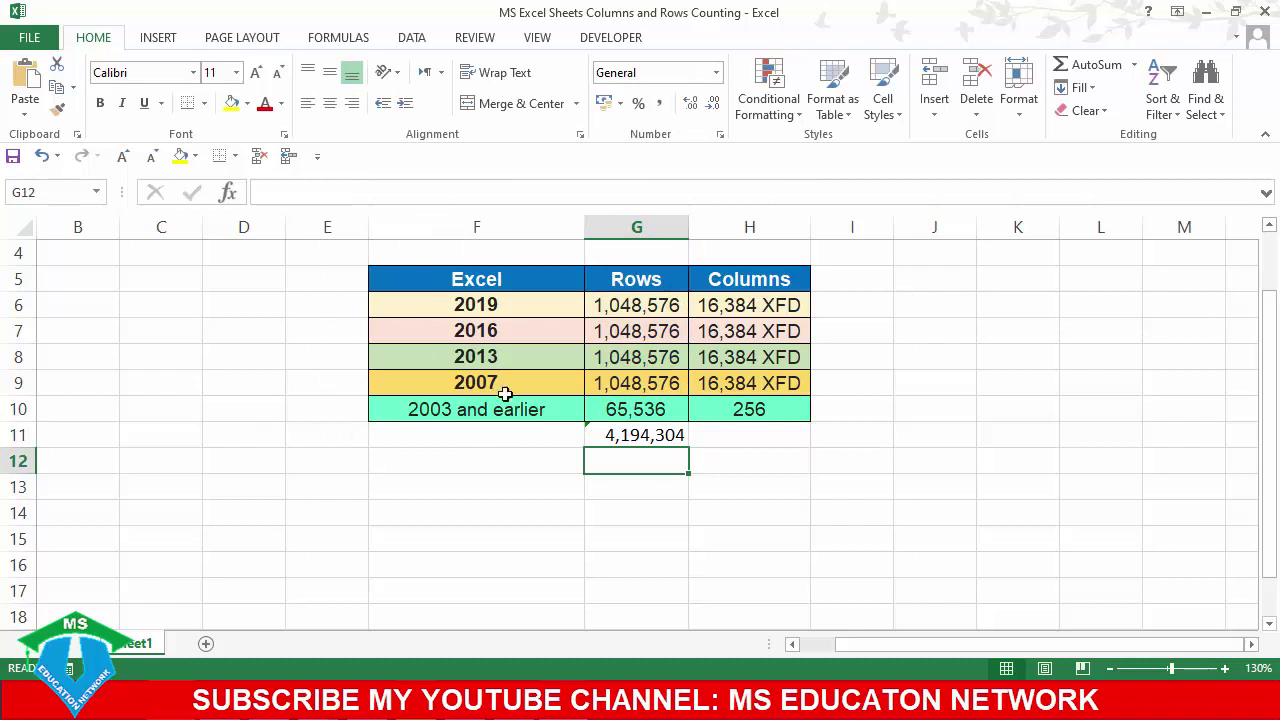
- Delete the SUM formula from cell G11 so the cell below the Rows column is empty
left_click(646, 432)
left_click(344, 193)
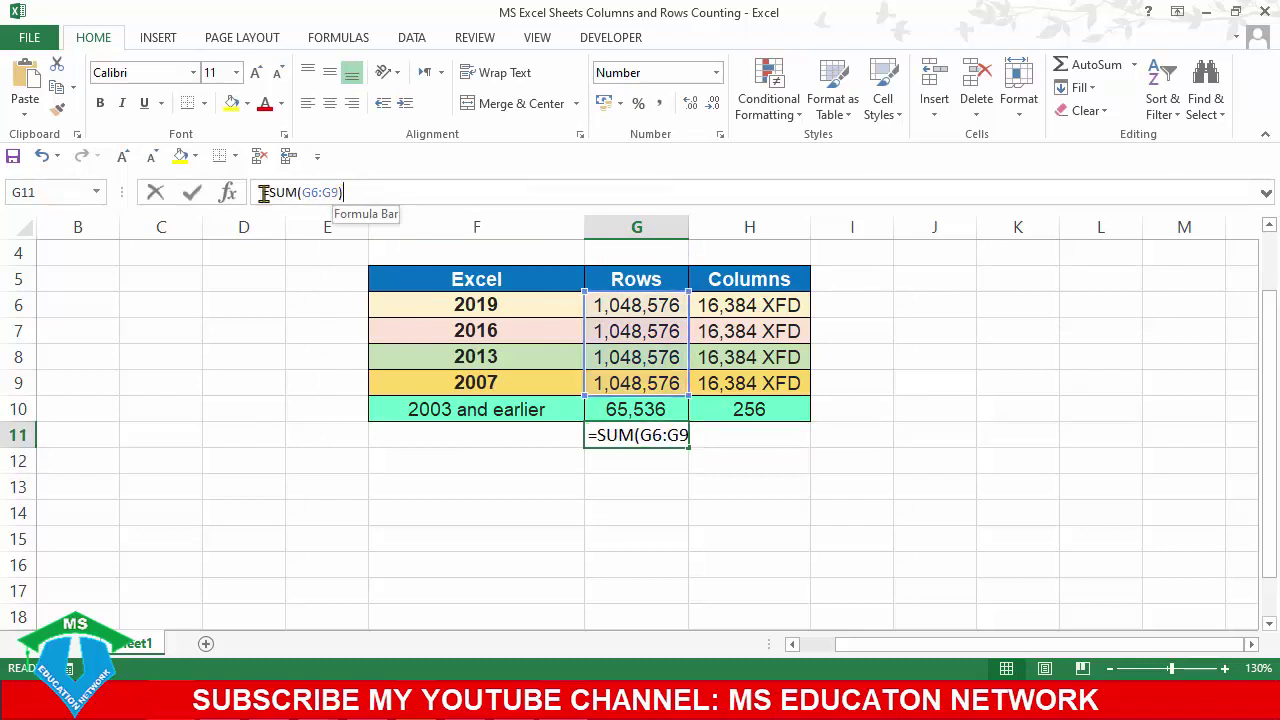
left_click_drag(344, 193, 260, 193)
key("Delete")
left_click(733, 467)
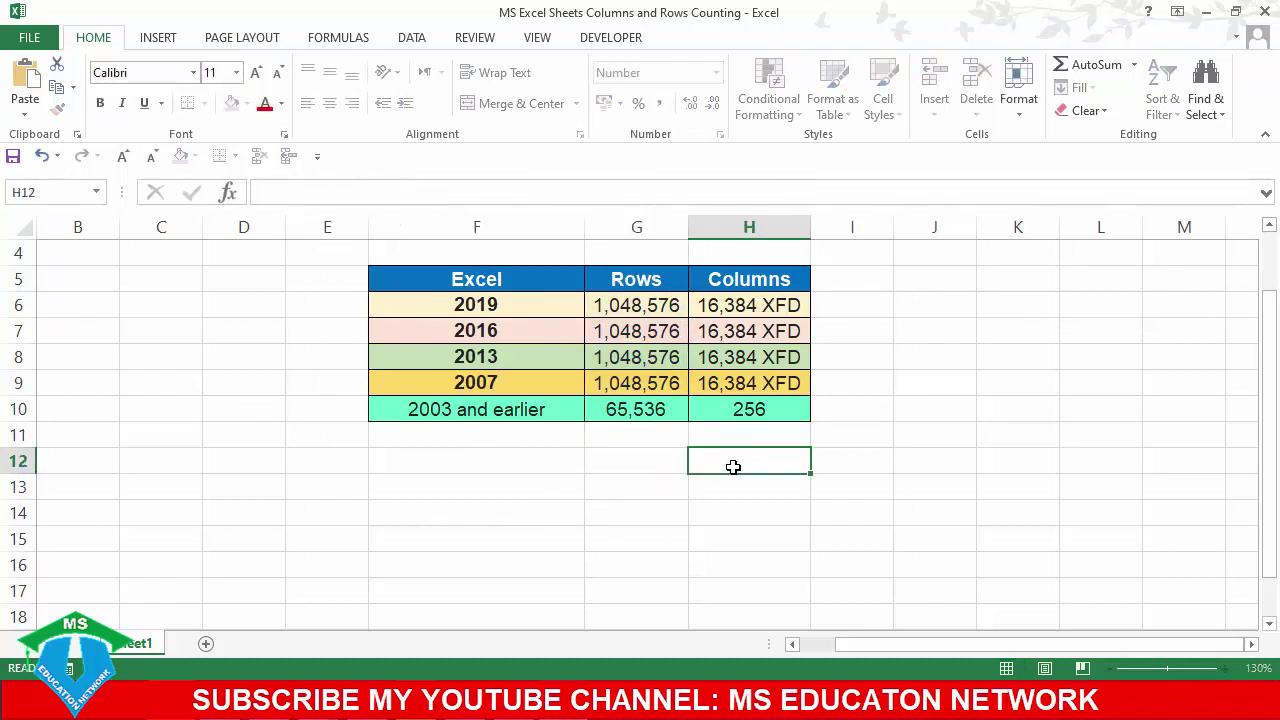
- Insert the current date, 7/14/2020, in cell H12 below the Columns data and select that cell
left_click(731, 437)
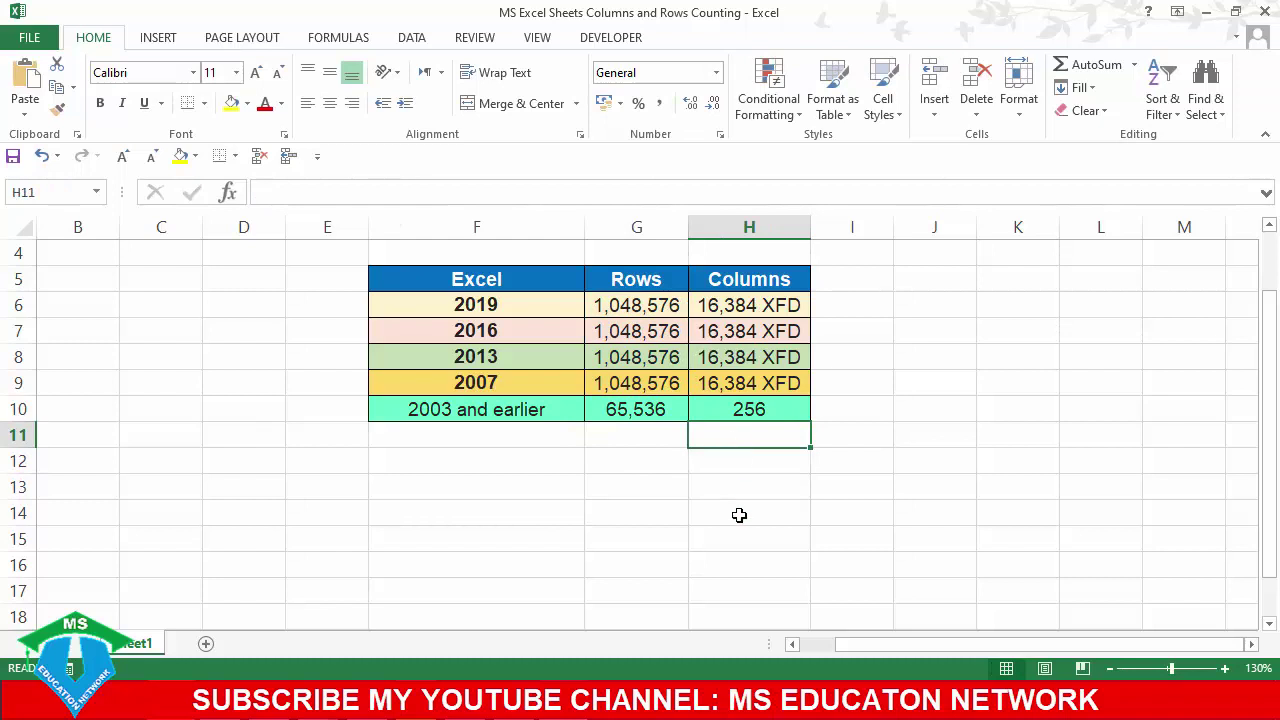
key("Down")
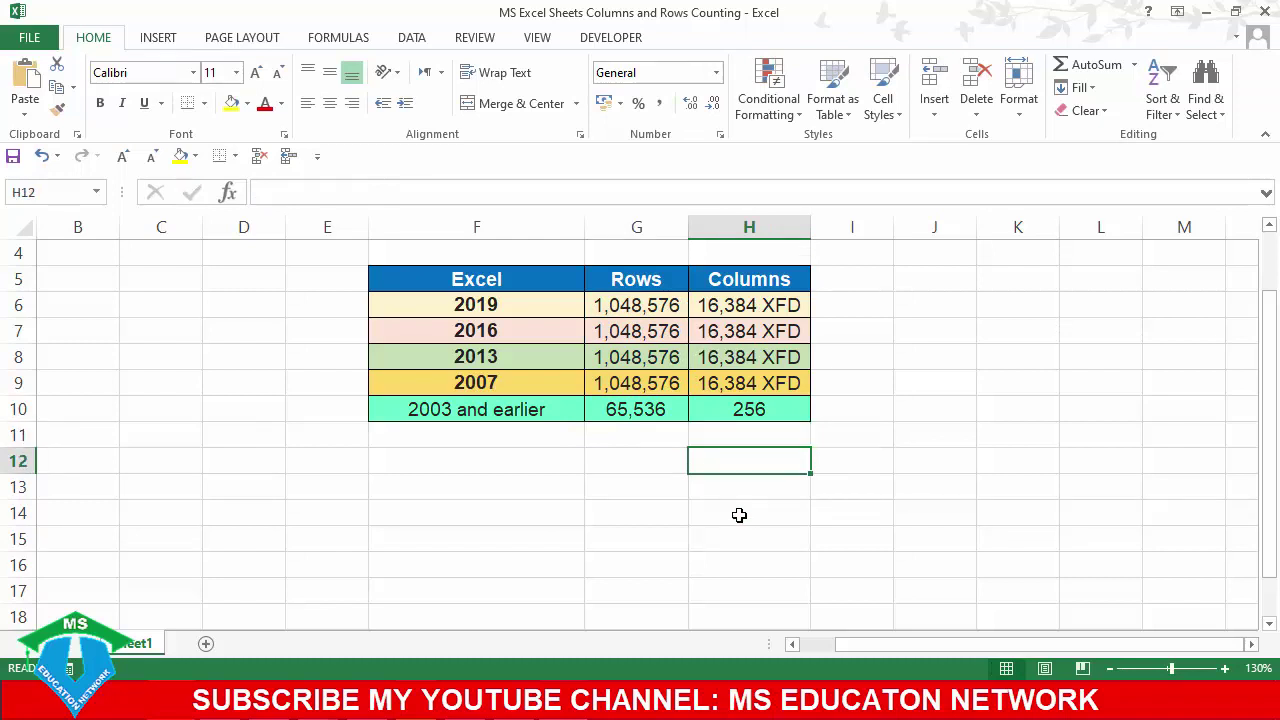
key("ctrl+semicolon")
key("Return")
left_click(737, 455)
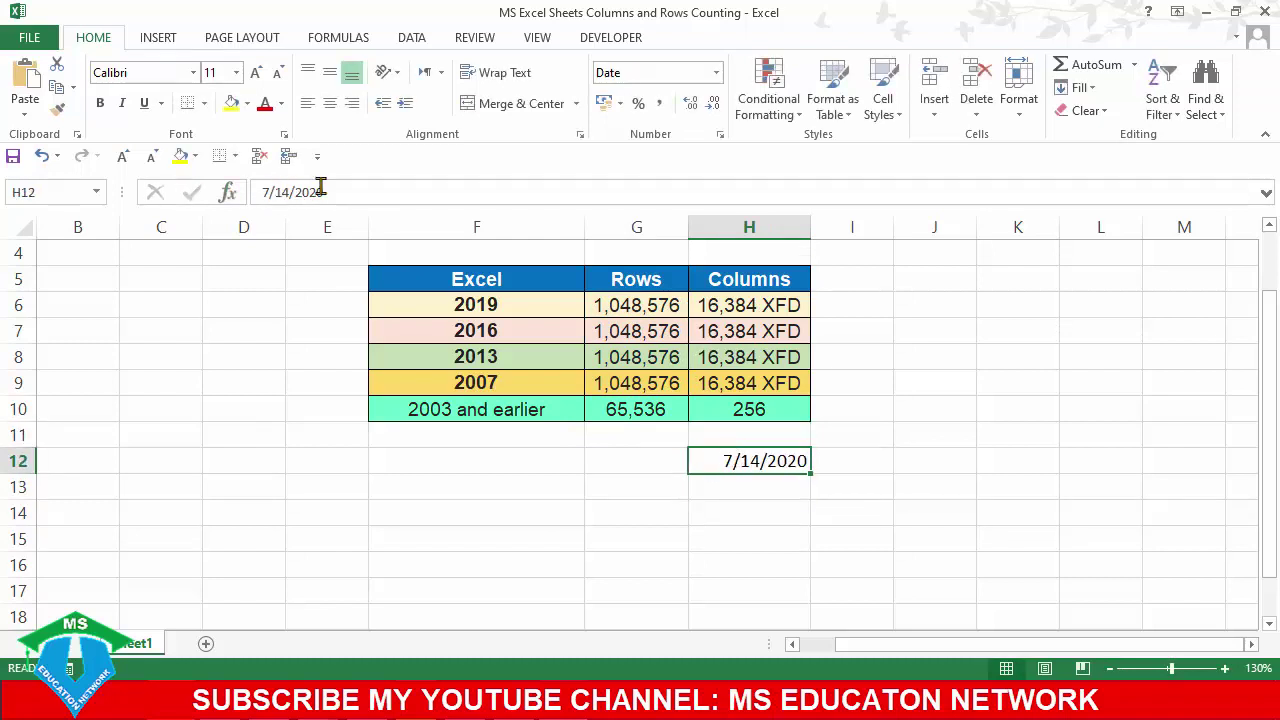
- Apply the Short Date number format to the date in cell H12
left_click(716, 73)
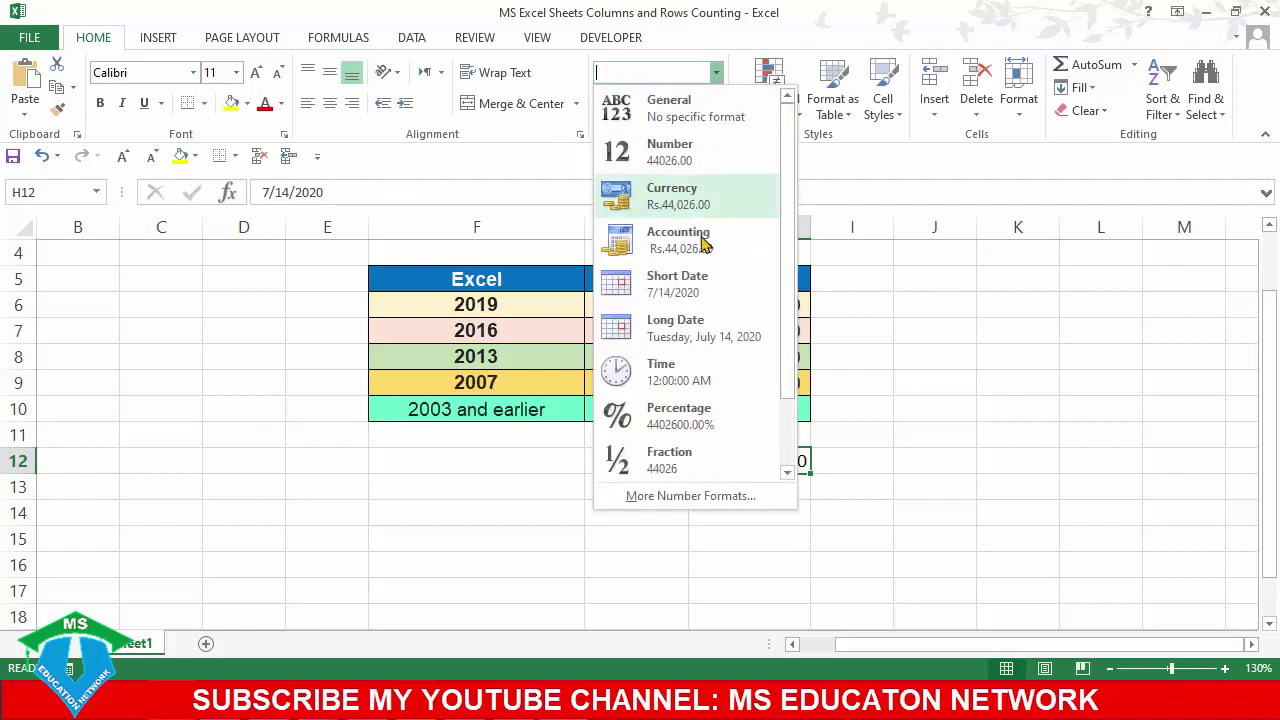
left_click(700, 284)
left_click(870, 487)
left_click(792, 466)
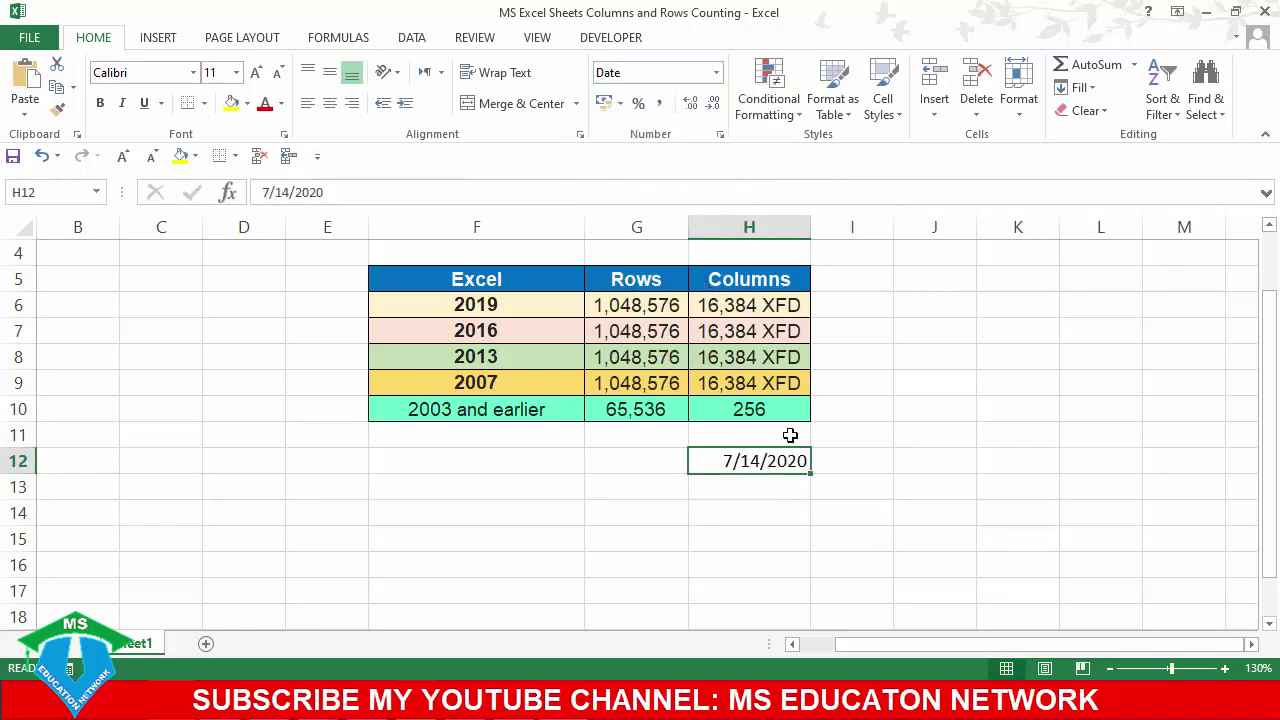
- Change the number format of cell H12 to Time and reselect the cell
left_click(716, 73)
left_click(700, 375)
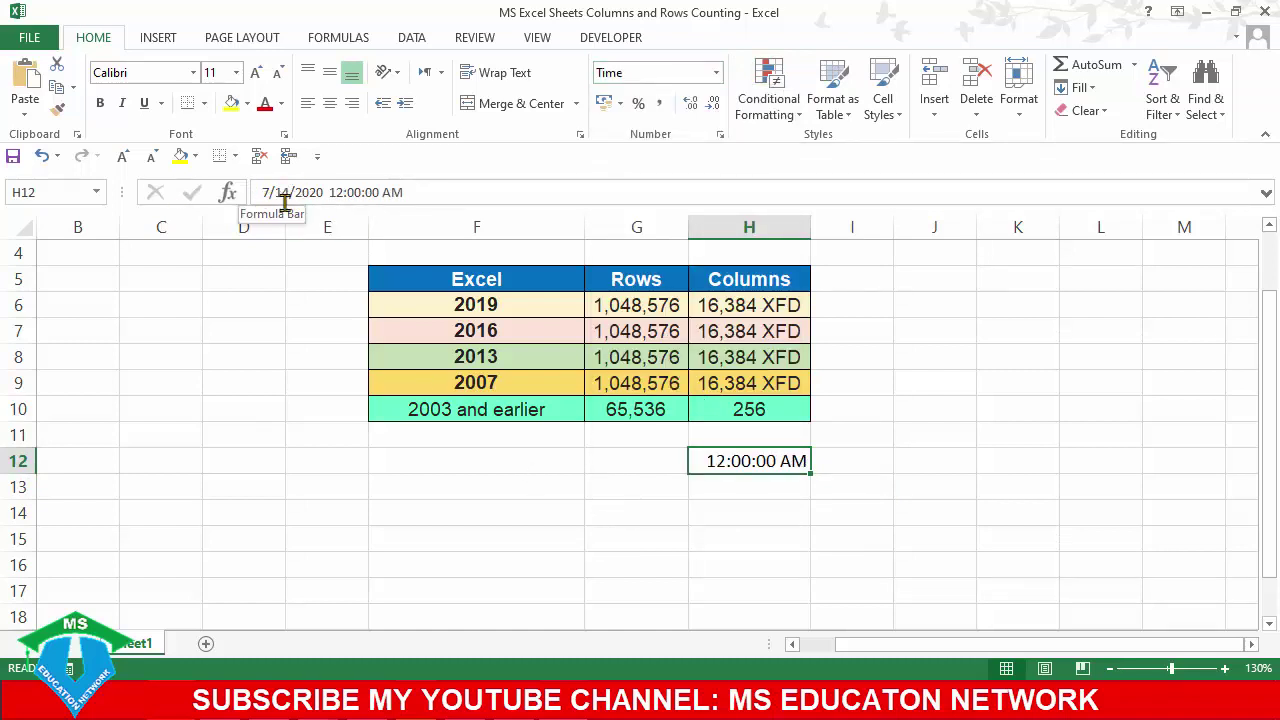
left_click(766, 530)
left_click(729, 477)
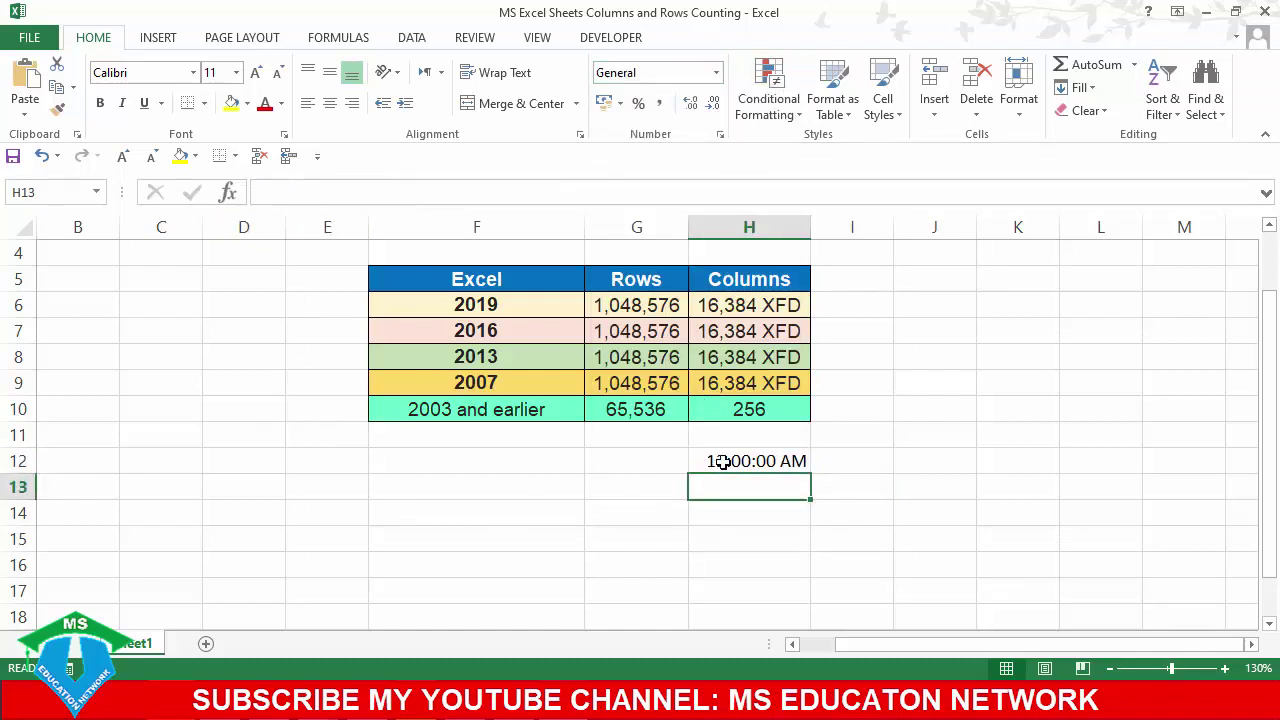
left_click(724, 459)
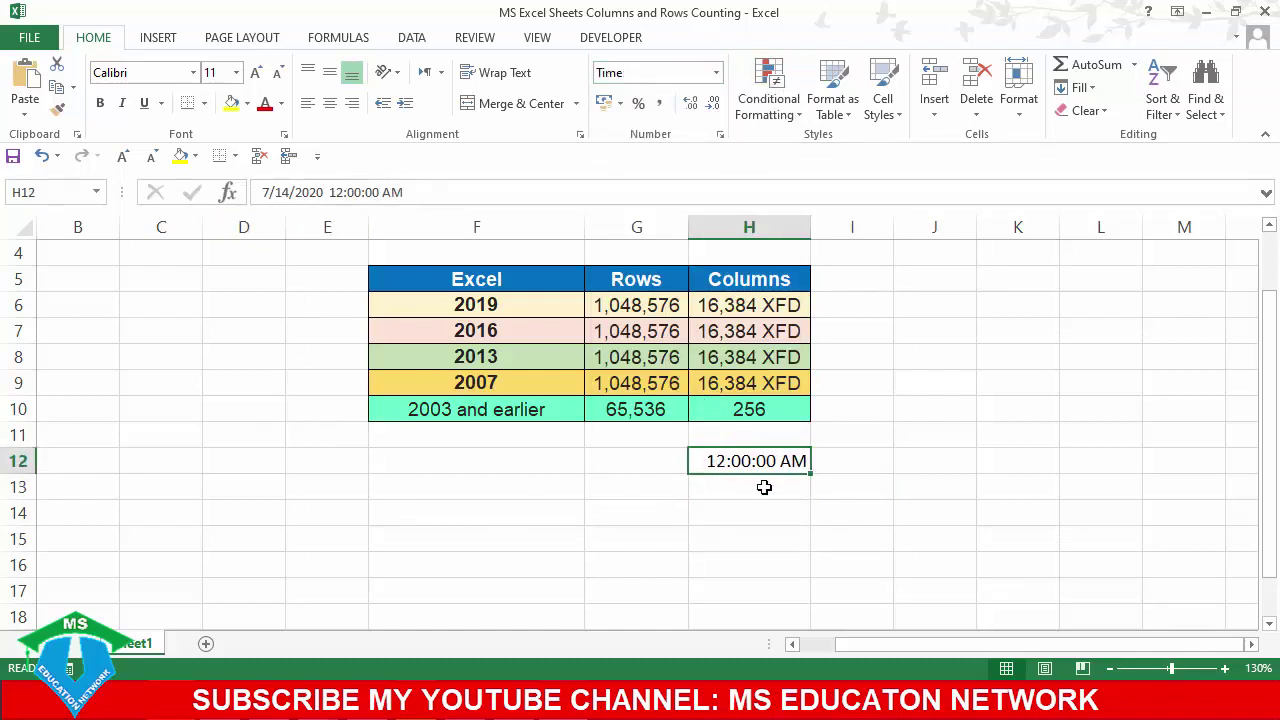
- Examine the full date and time stored in cell H12 in the formula bar, then leave the cell unedited
left_click(264, 191)
left_click_drag(343, 182, 423, 189)
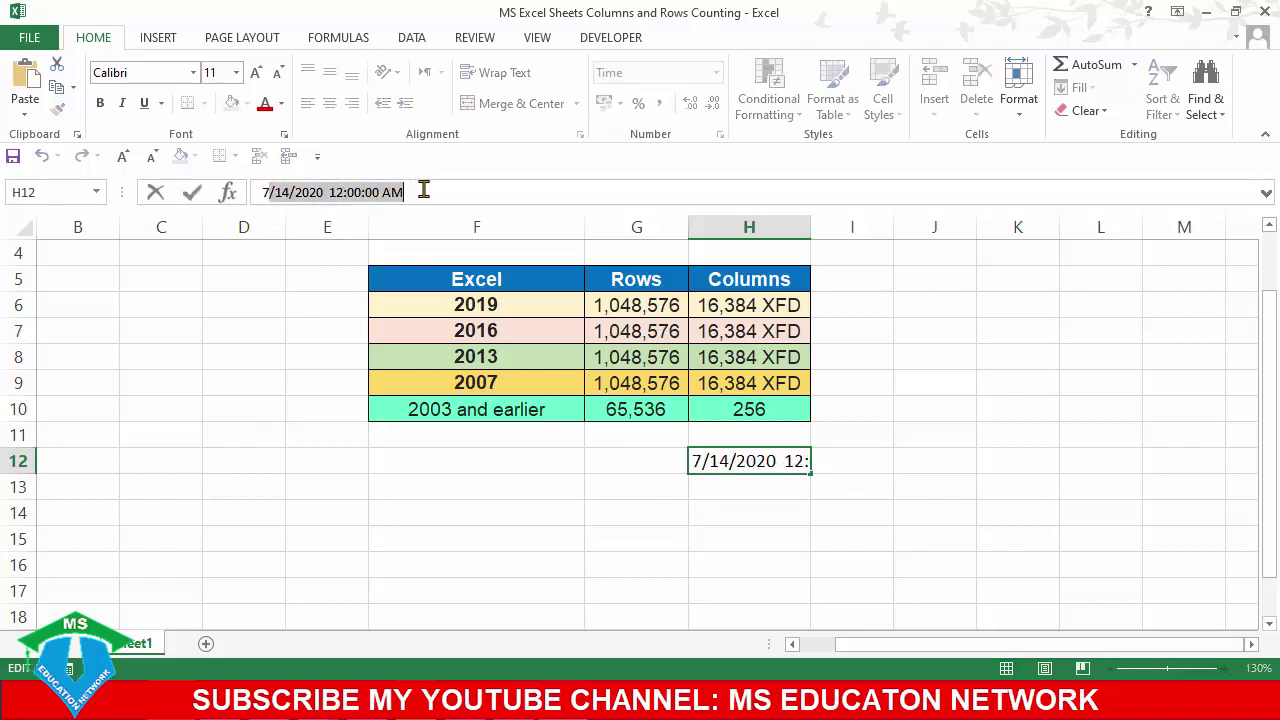
left_click(422, 189)
left_click_drag(327, 190, 260, 196)
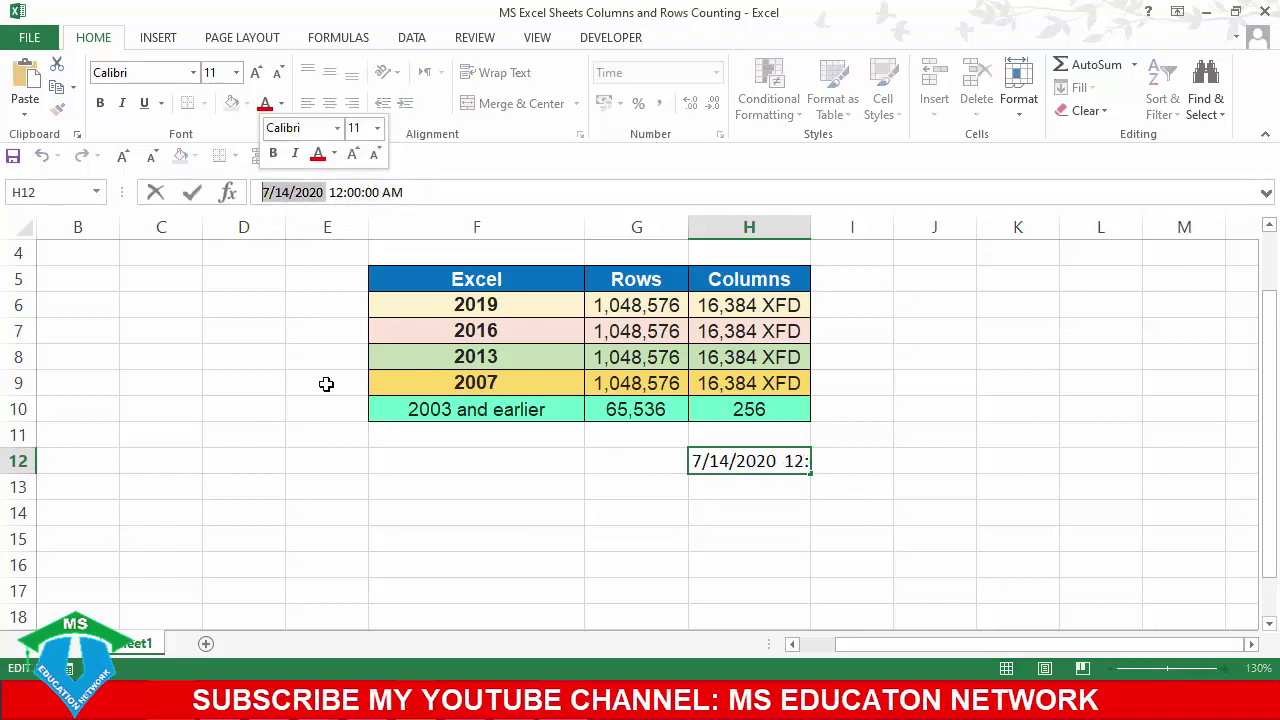
key("Return")
left_click(822, 561)
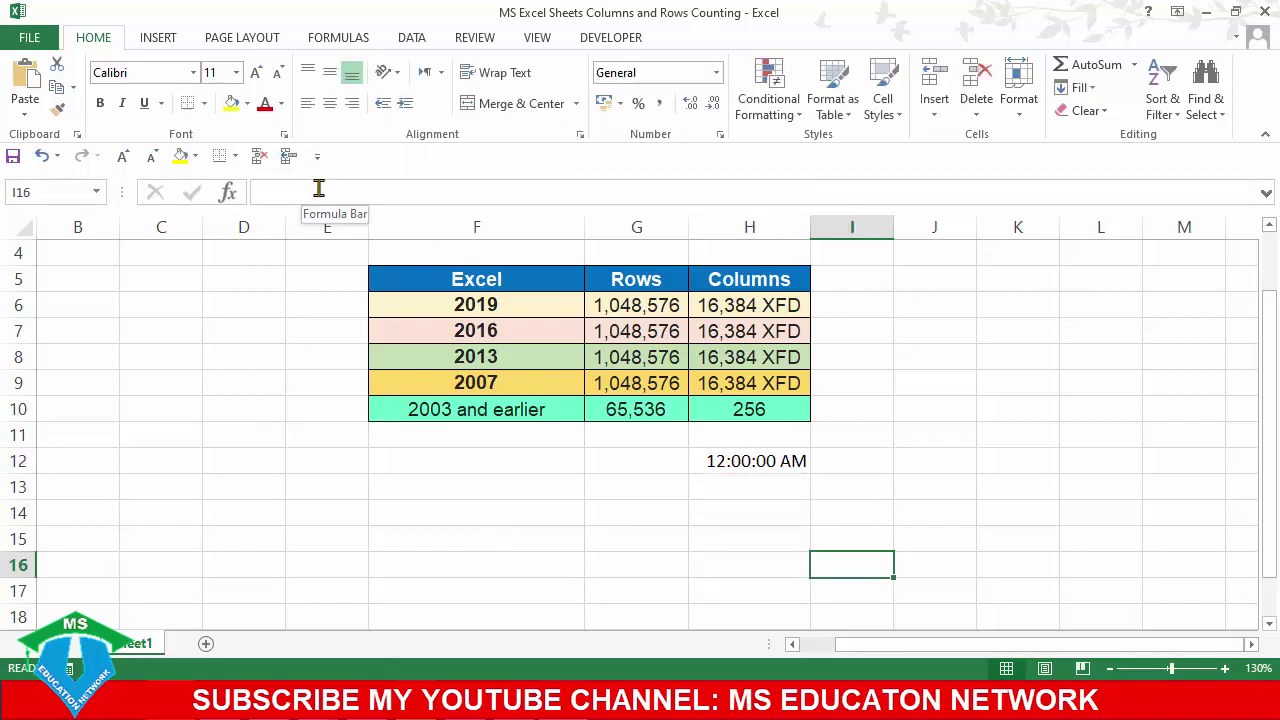
left_click(527, 456)
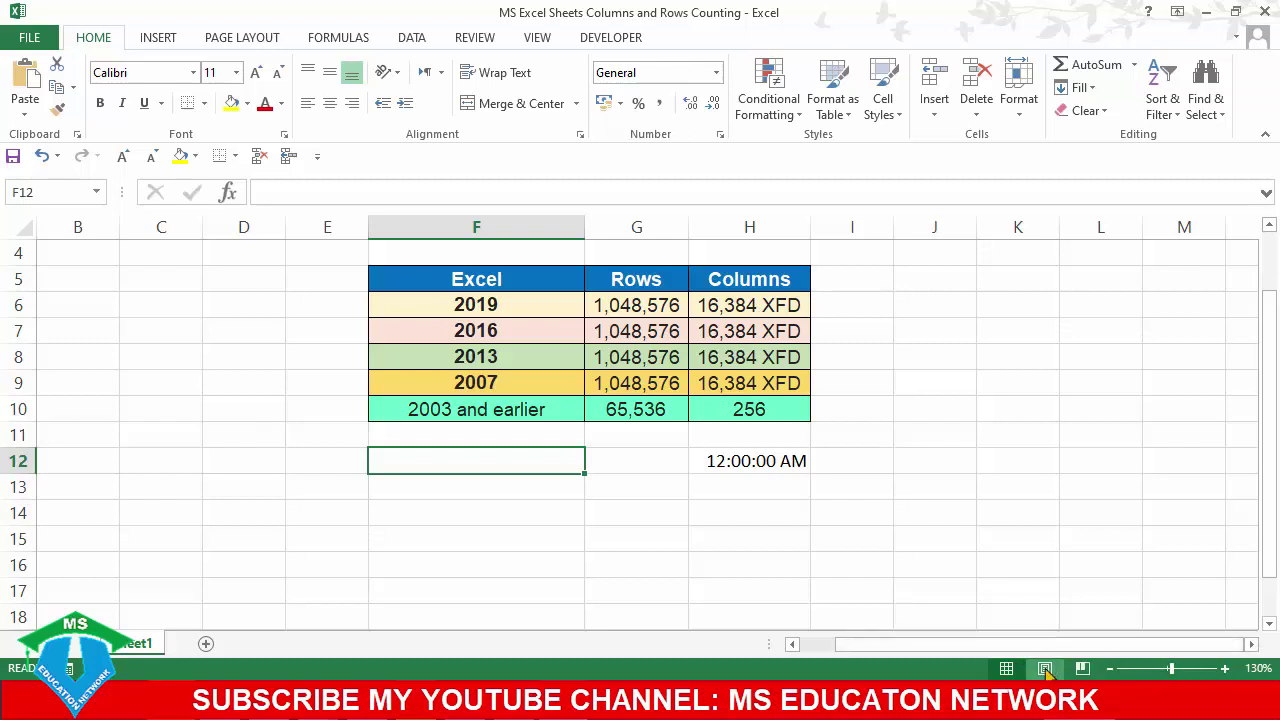
- View the sheet in Page Break Preview and Page Layout, then return to Normal view
left_click(1083, 670)
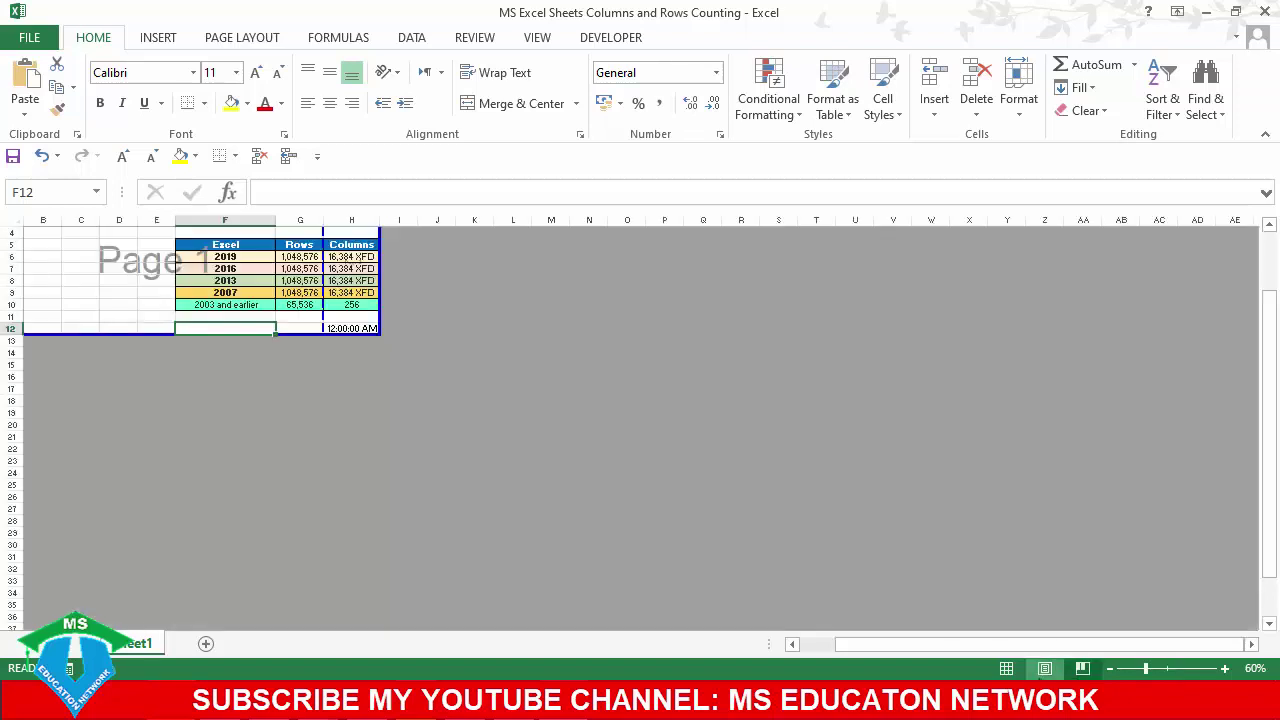
left_click(1044, 671)
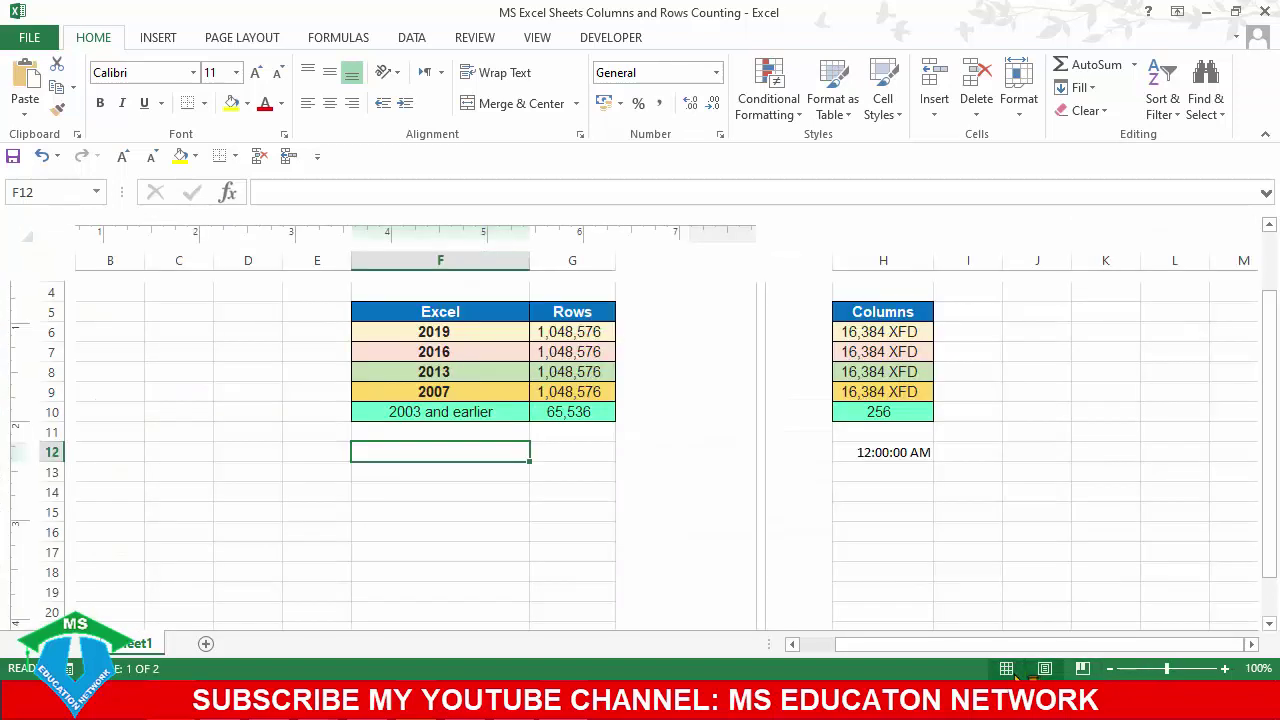
left_click(1007, 672)
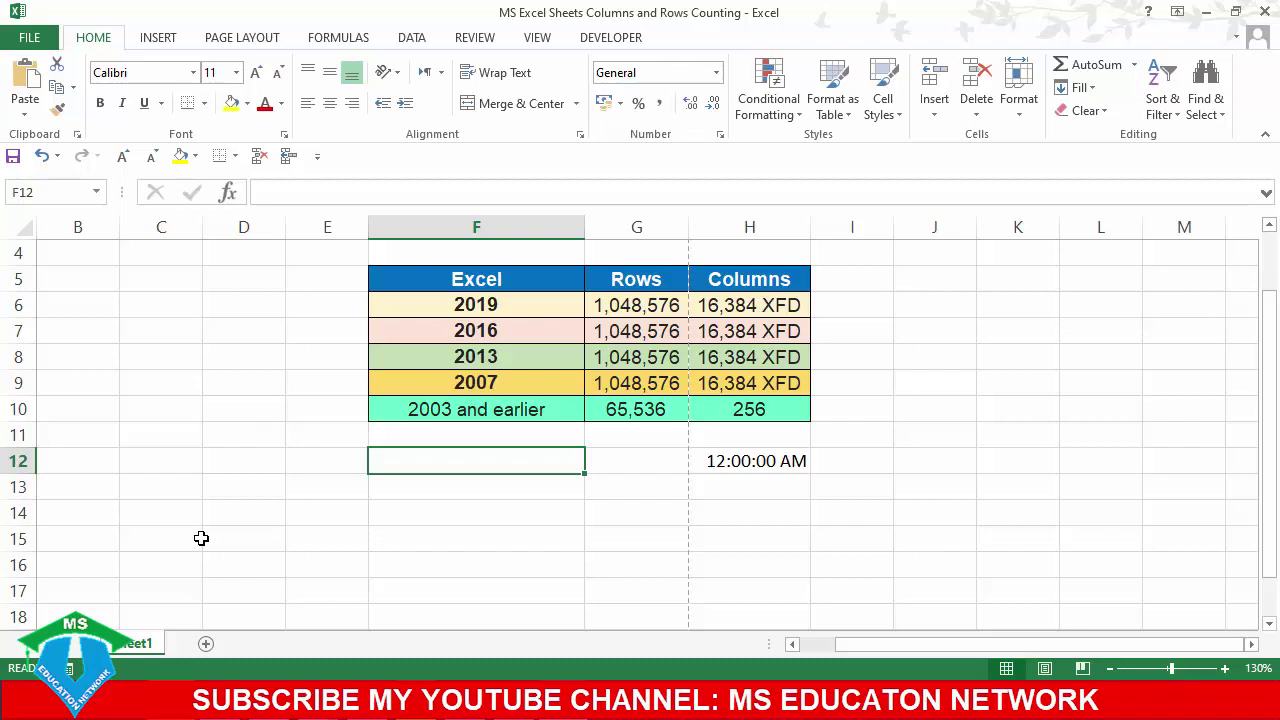
- Add three new worksheets, Sheet2, Sheet3 and Sheet4, after Sheet1
left_click(206, 643)
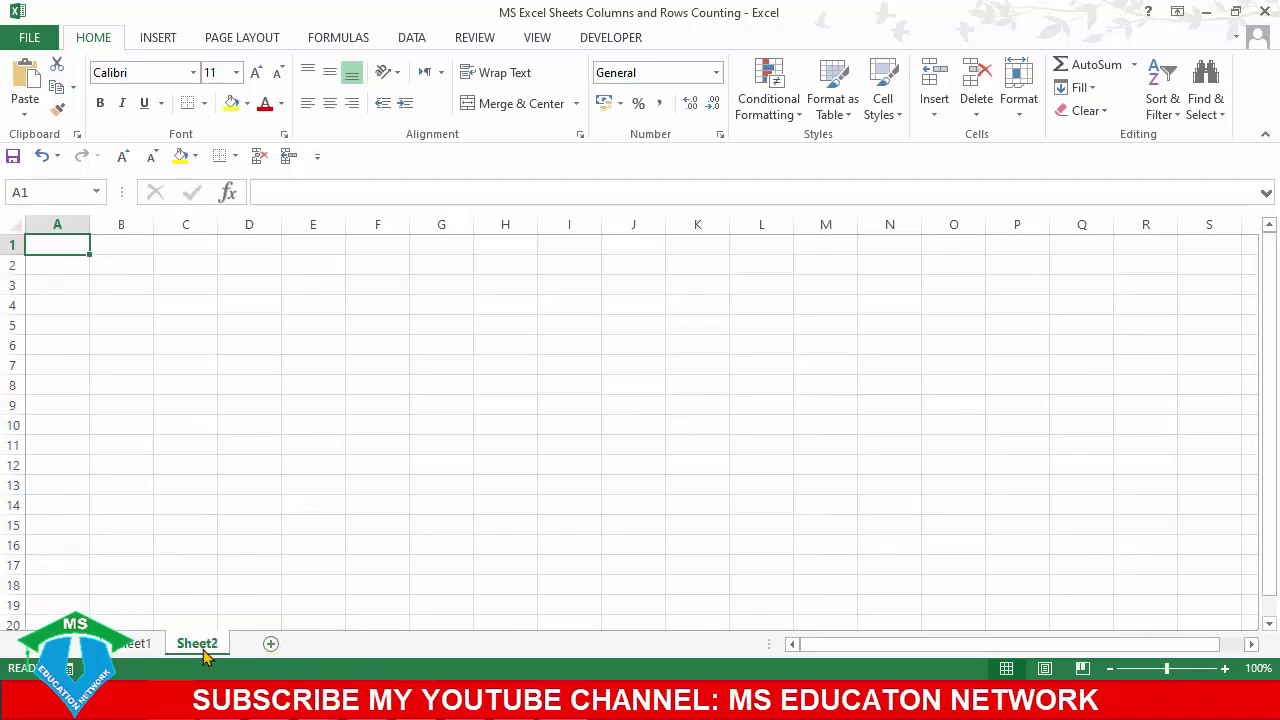
left_click(147, 649)
left_click(192, 647)
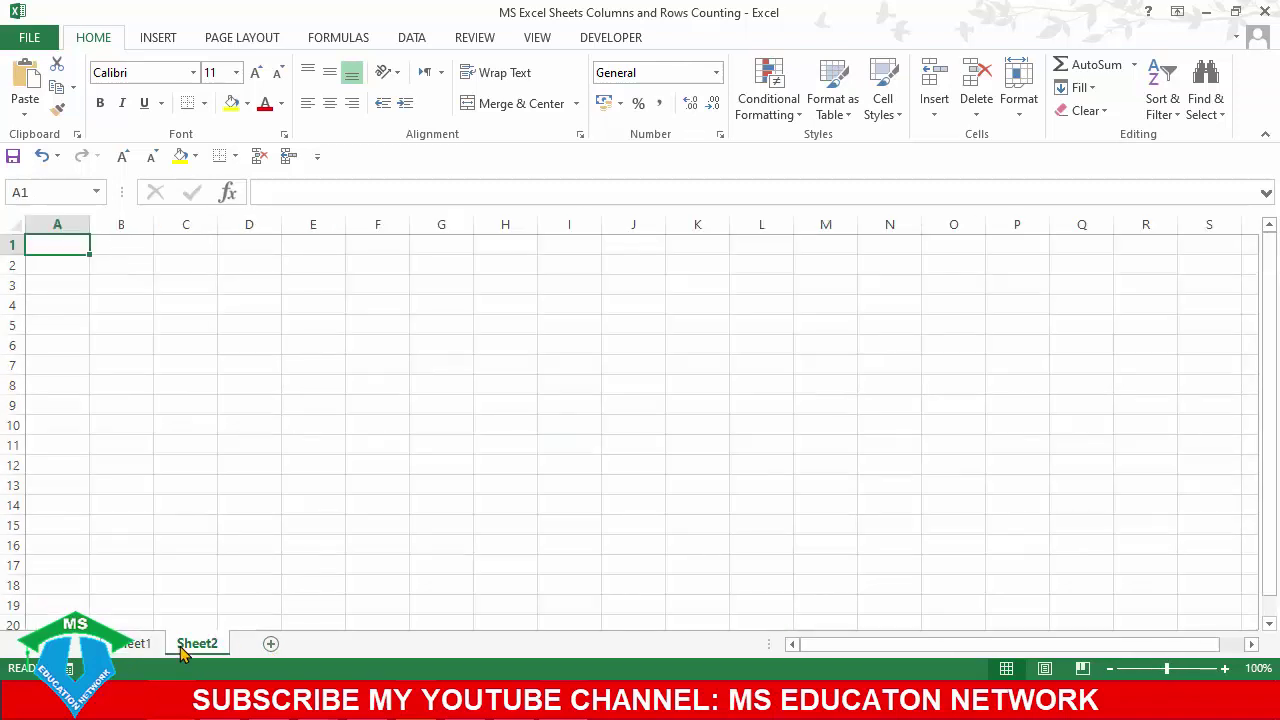
left_click(271, 645)
left_click(335, 645)
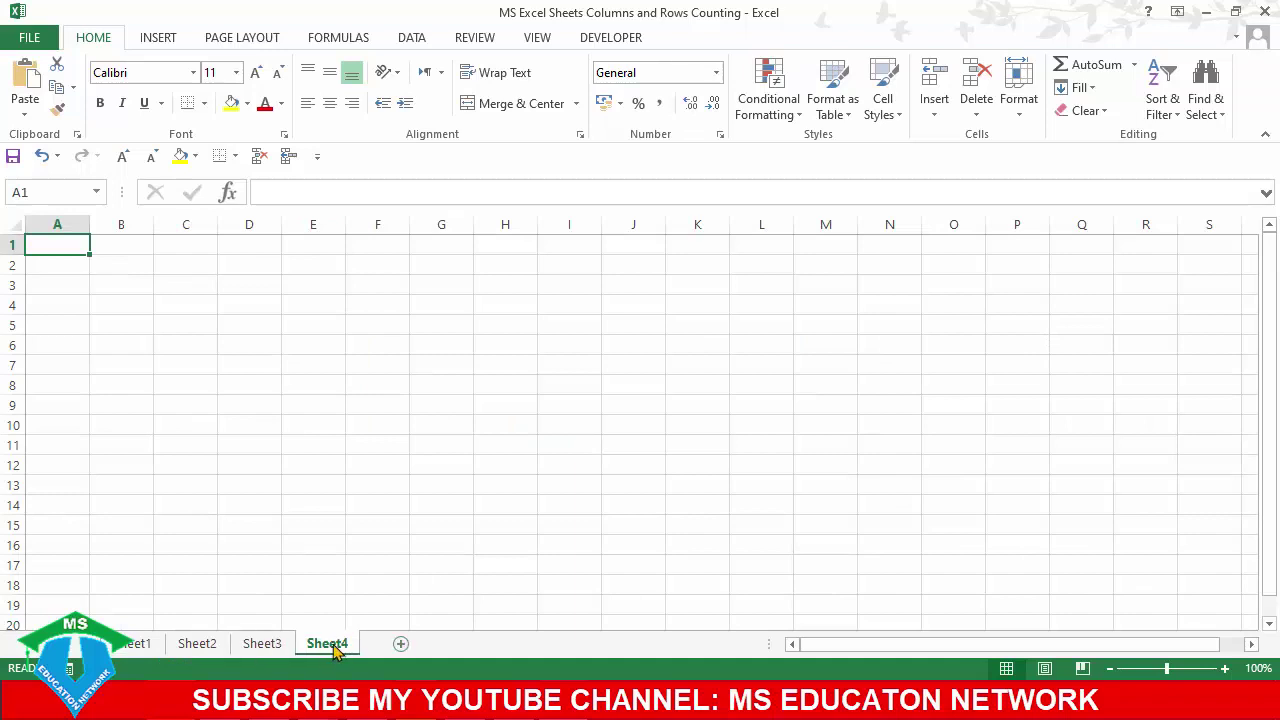
- Look through the four worksheets by switching between them, ending on Sheet1
left_click(262, 645)
left_click(197, 646)
left_click(197, 644)
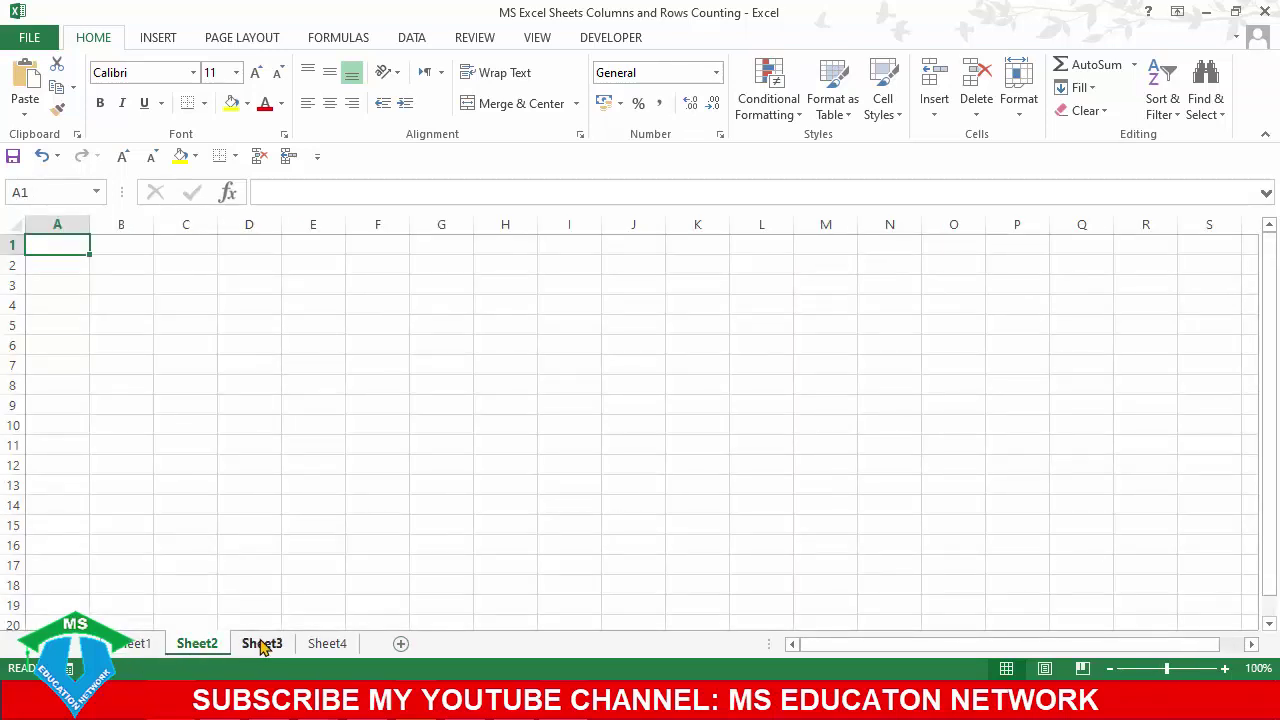
left_click(262, 644)
left_click(327, 644)
left_click(262, 644)
left_click(140, 644)
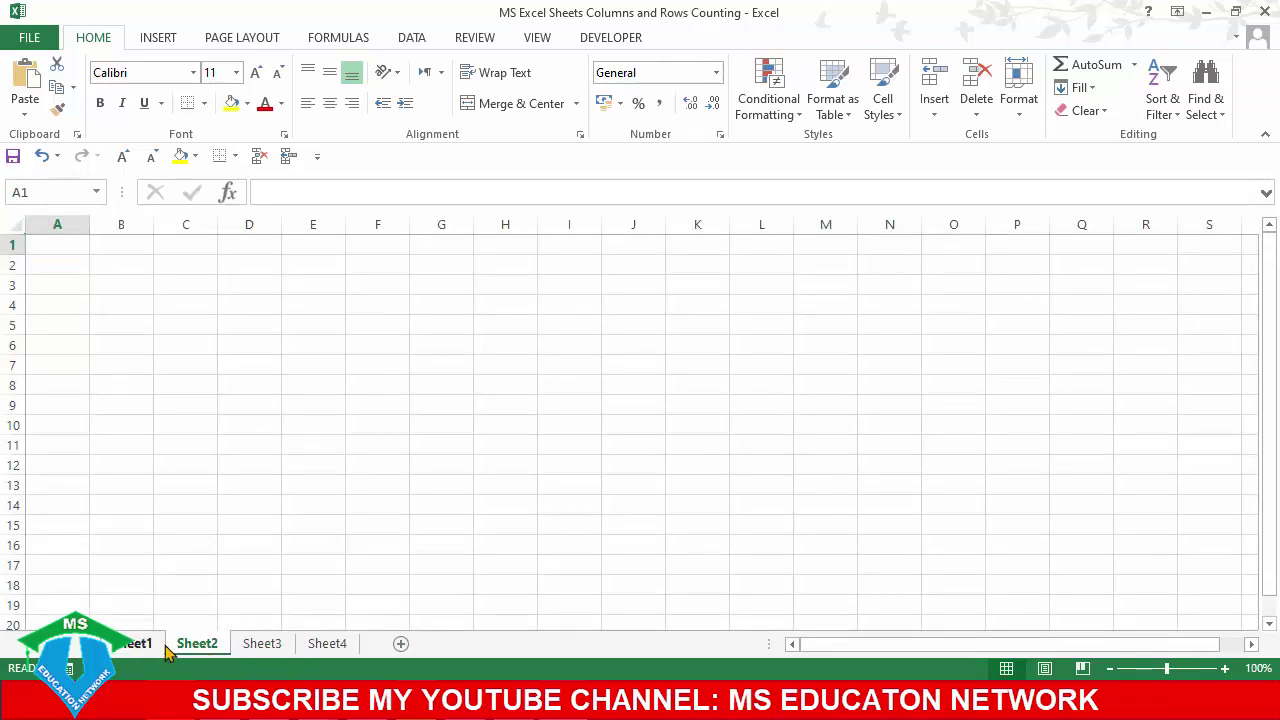
left_click(197, 644)
left_click(262, 644)
left_click(320, 644)
left_click(200, 645)
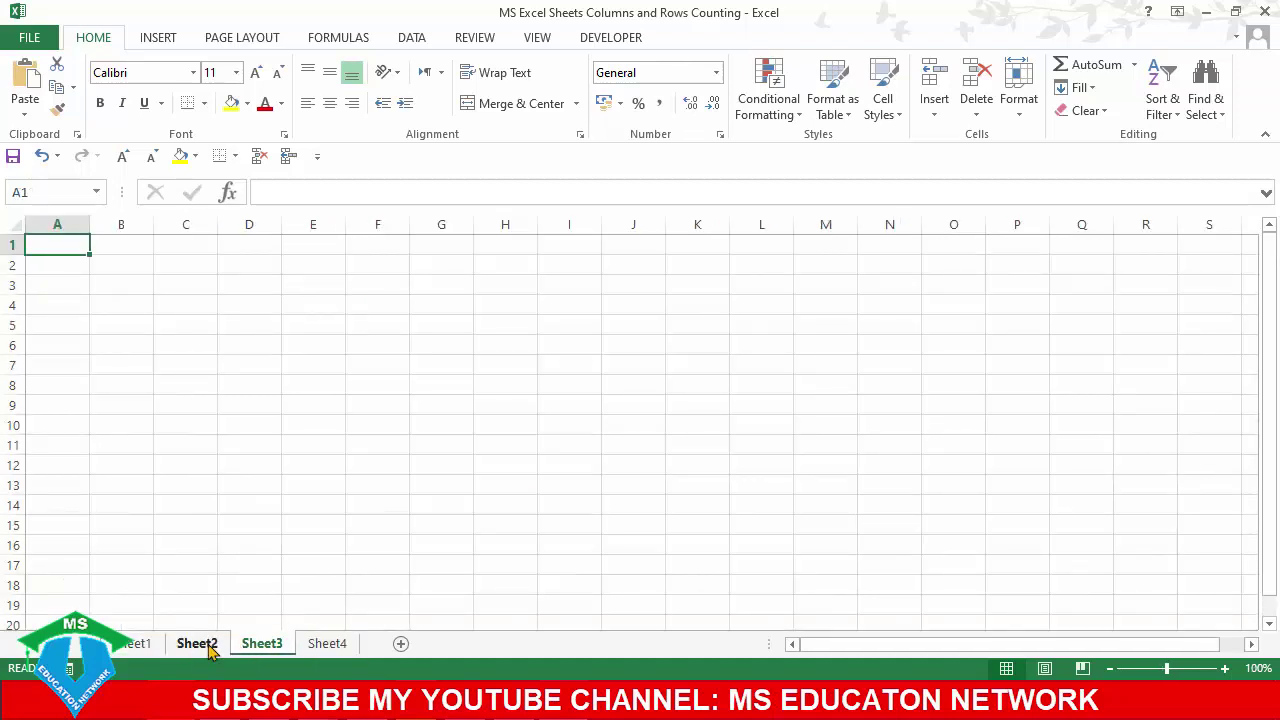
left_click(147, 648)
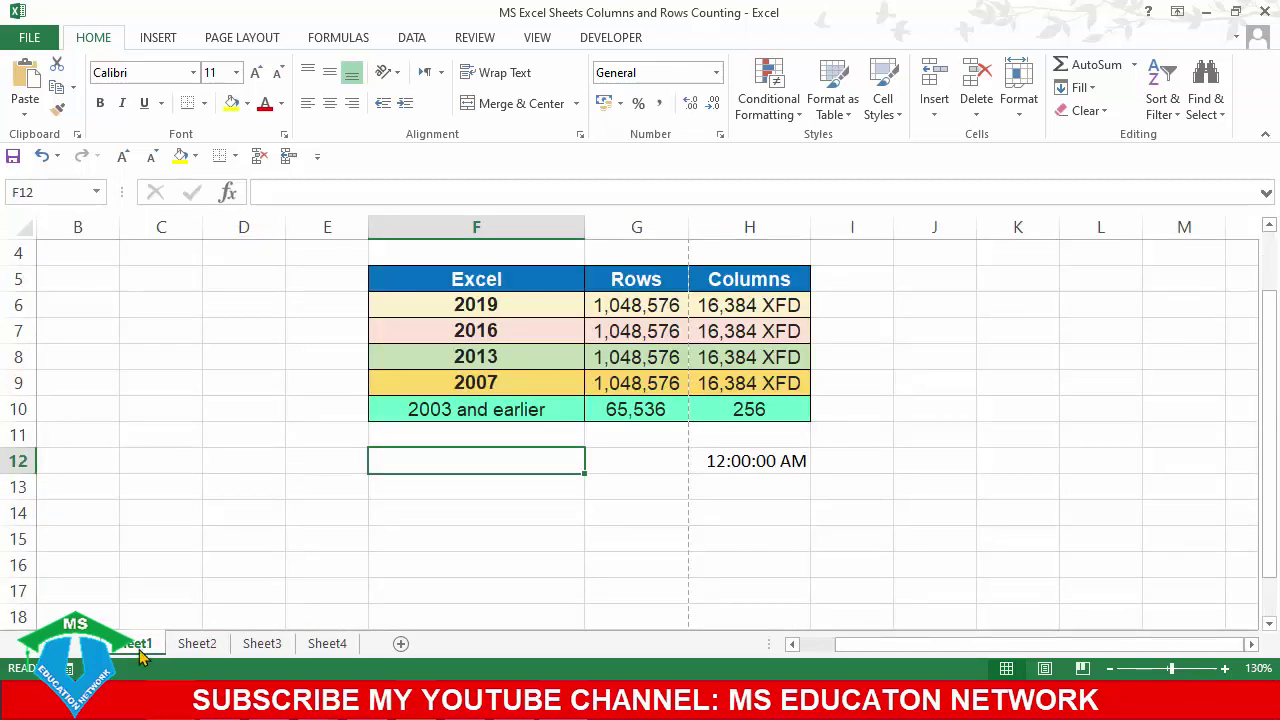
- Rename the worksheet Sheet1 as shahhs
right_click(145, 652)
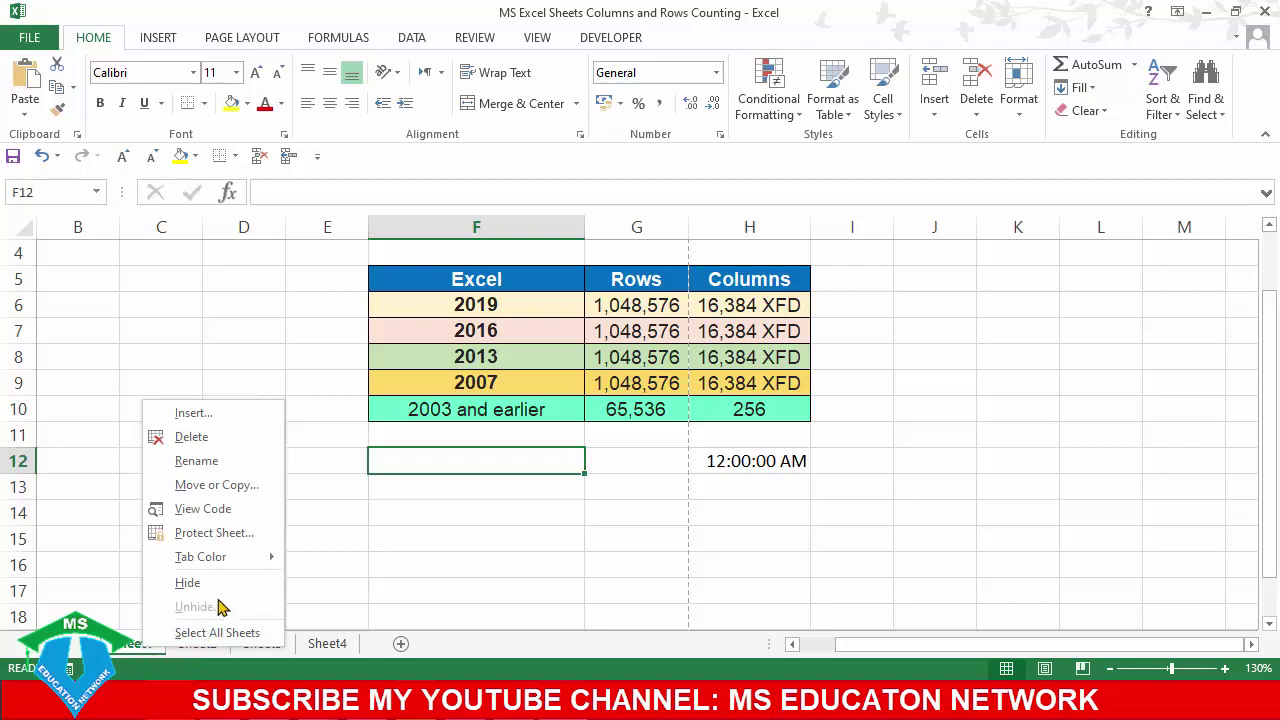
left_click(200, 461)
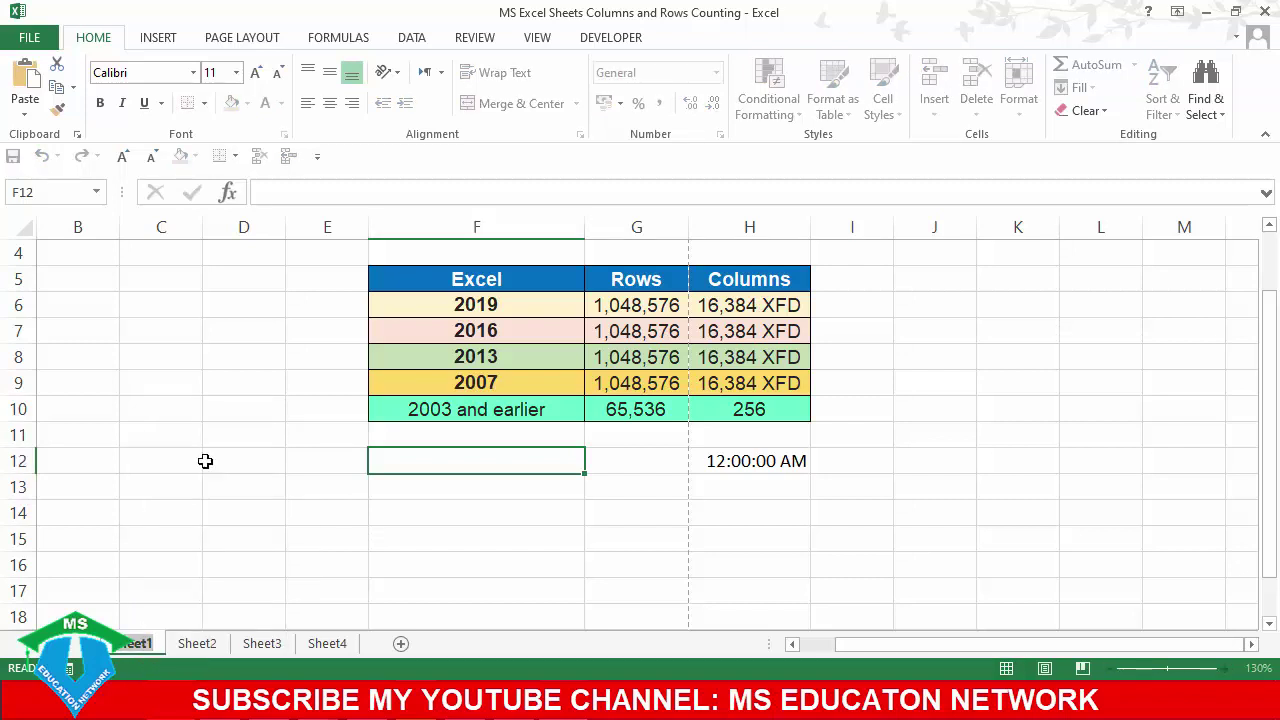
type("shahhs")
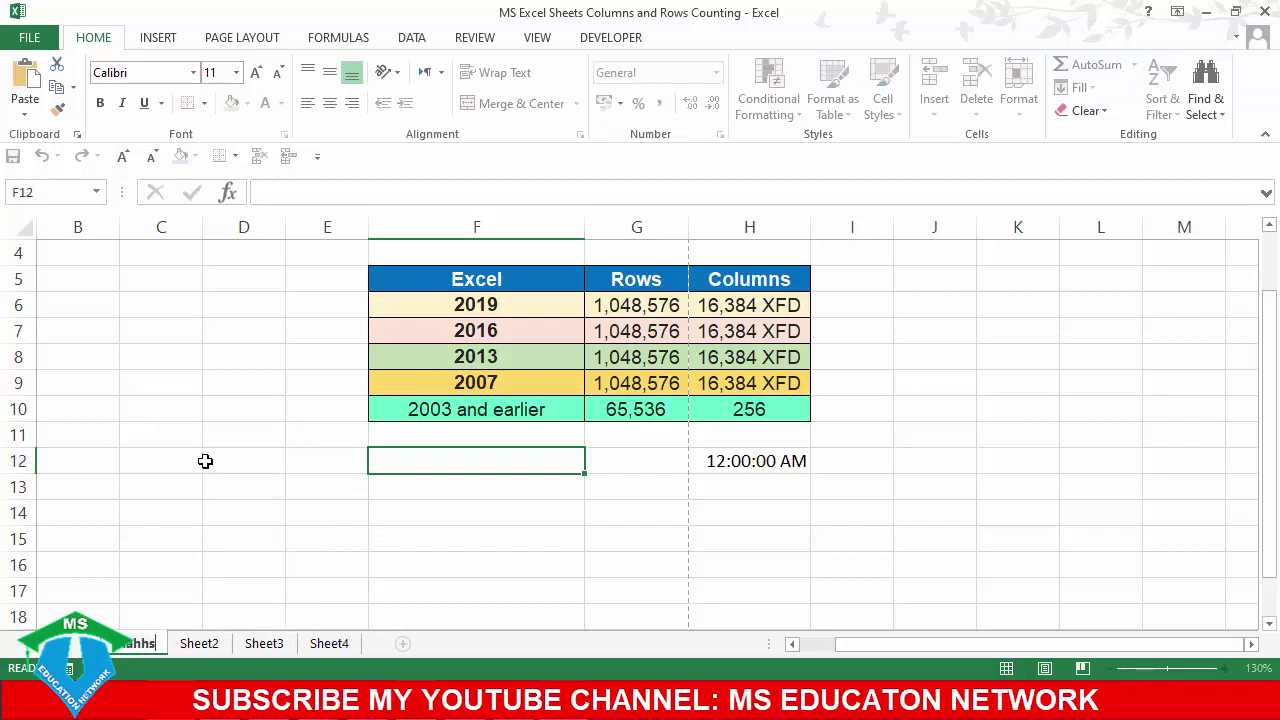
key("Return")
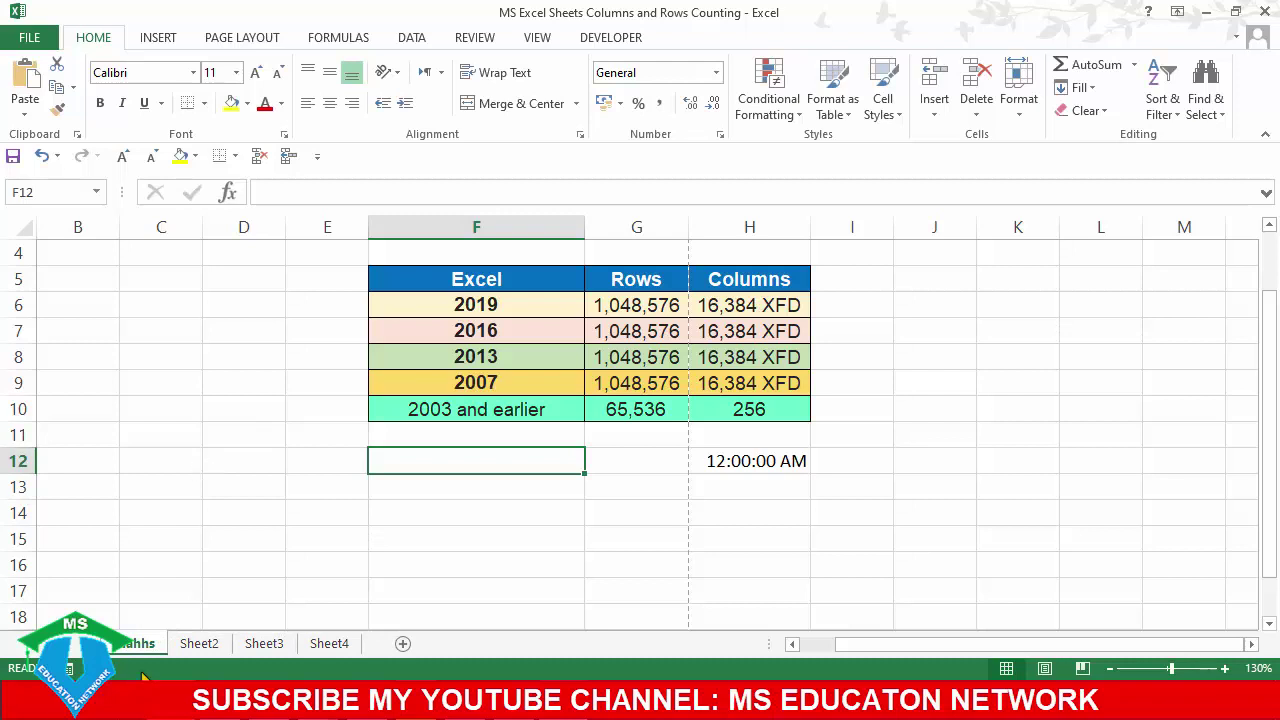
- Rename the worksheet Sheet2 as asdfasdf
left_click(200, 644)
type("asdfasdf")
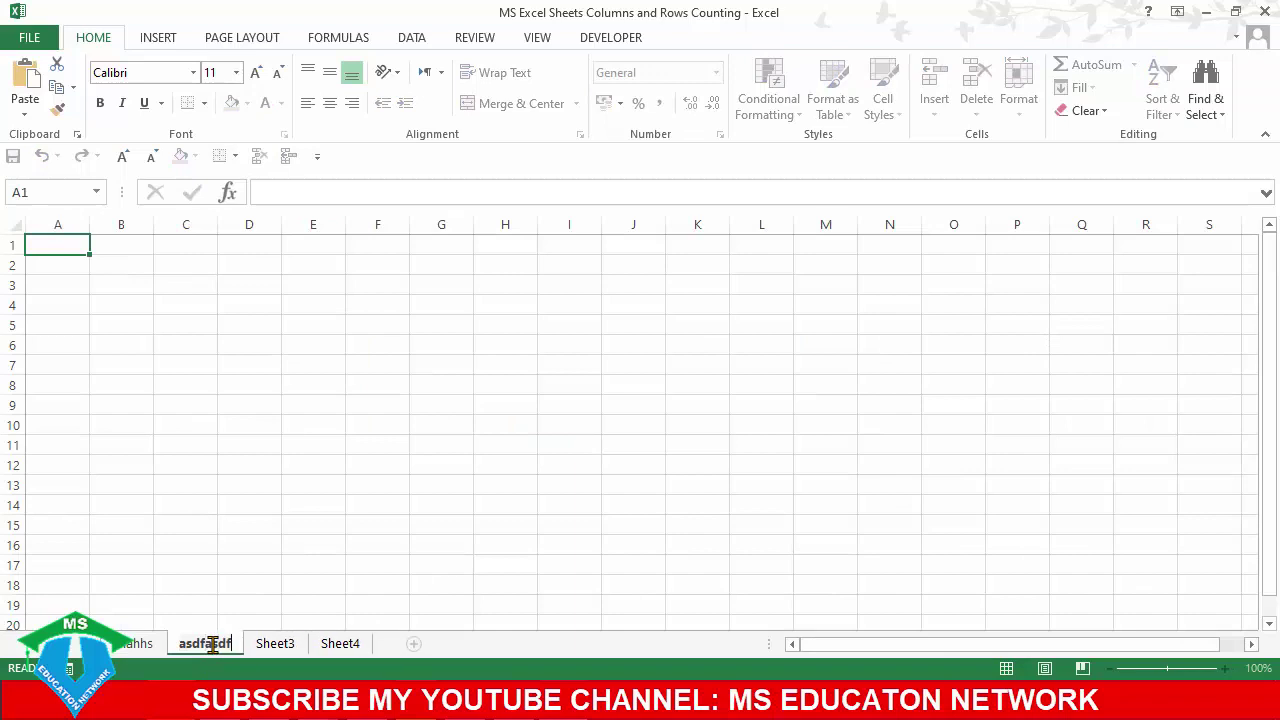
key("Return")
- Rename the worksheet Sheet3 as dafasdf
left_click(272, 645)
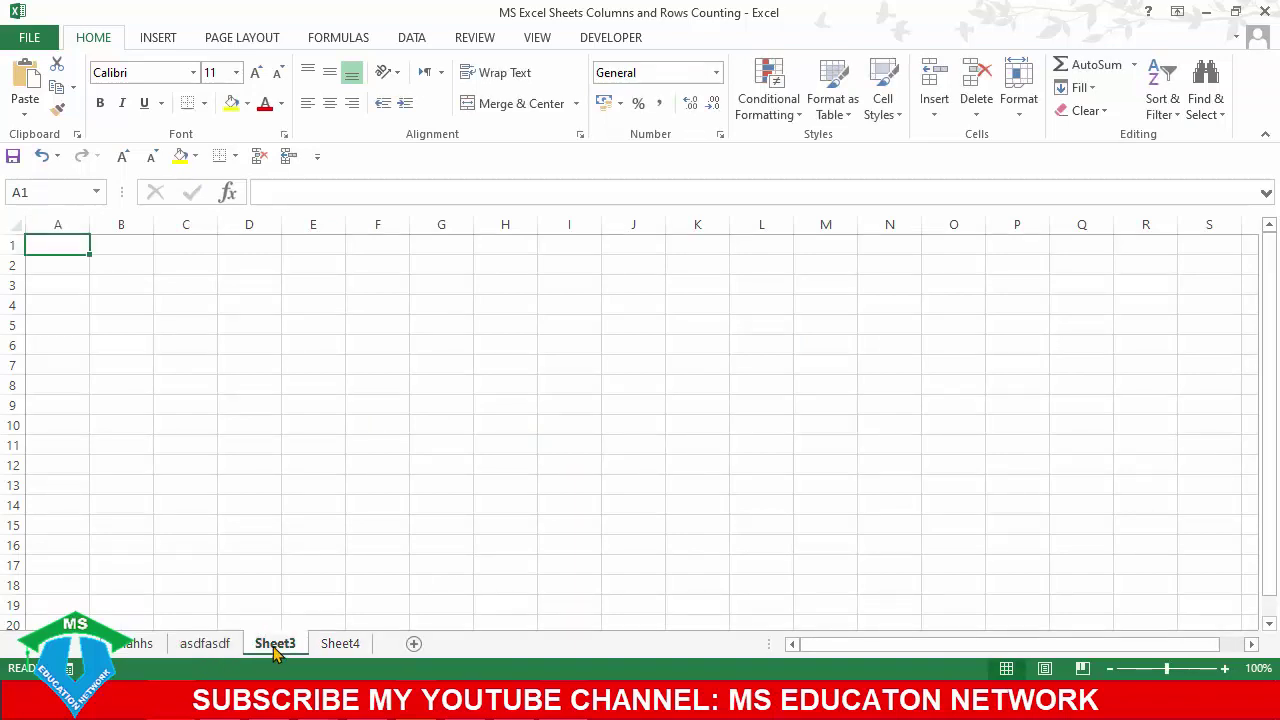
double_click(272, 645)
type("dasfasdf")
key("Return")
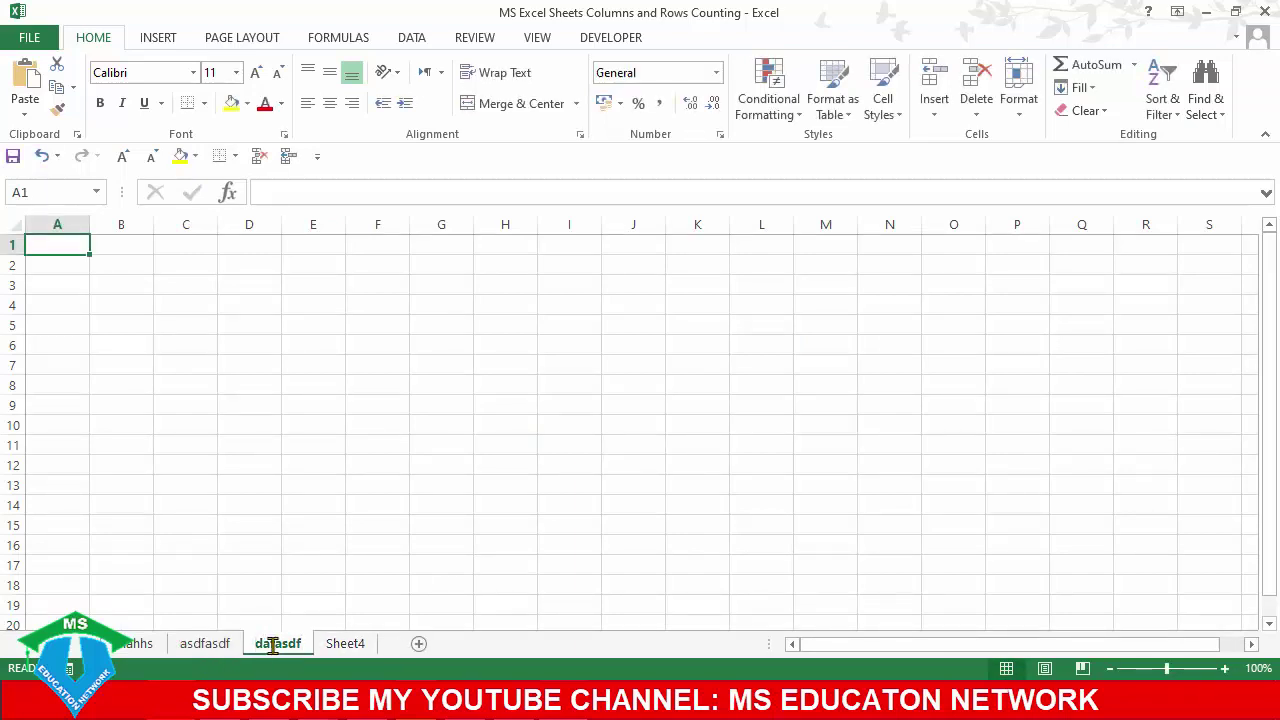
- Reorder the worksheets so that Sheet4 comes first and shahhs comes last
left_click(146, 648)
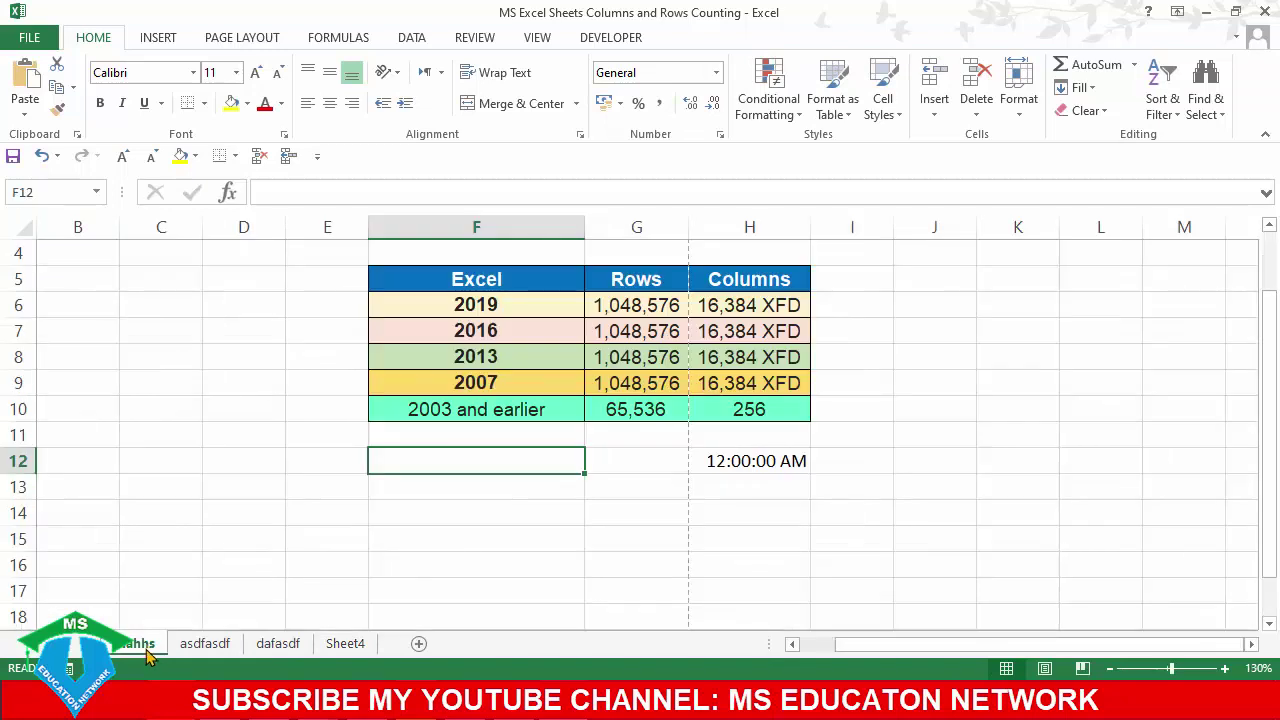
left_click_drag(256, 648, 140, 650)
left_click(262, 648)
left_click(345, 648)
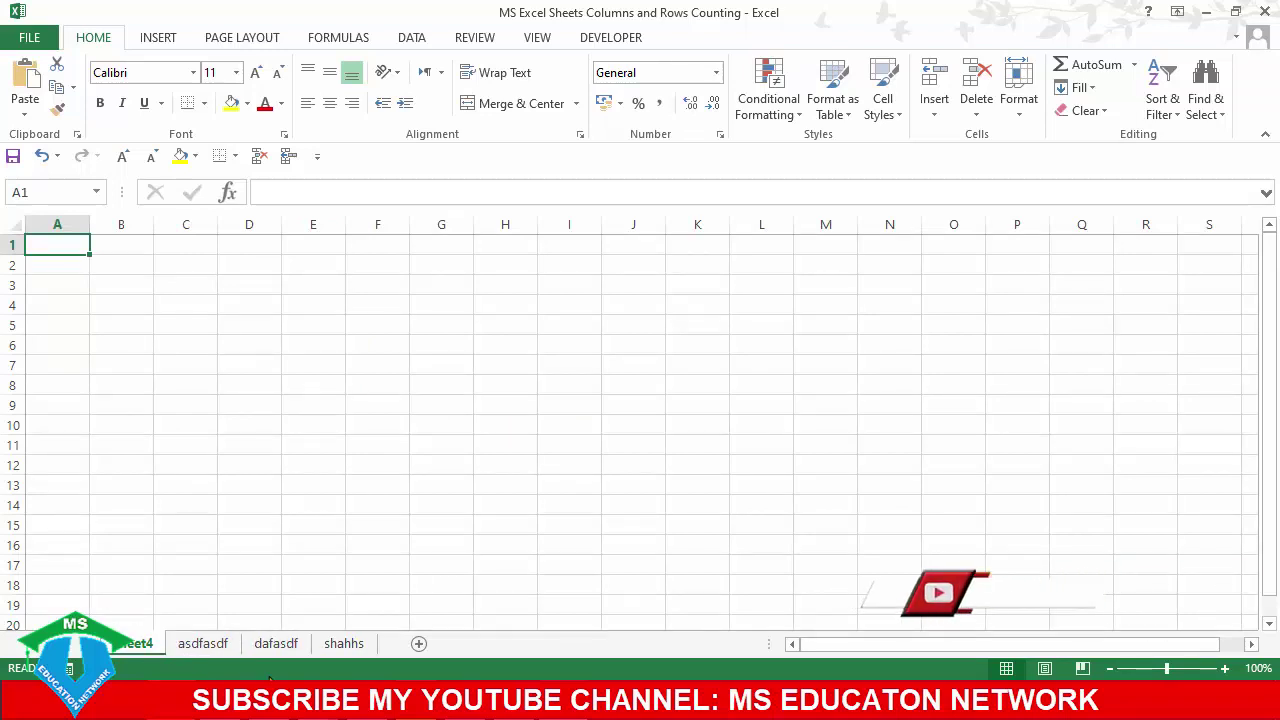
- Move the shahhs worksheet from the end to the first position, before Sheet4
left_click(206, 650)
left_click(265, 650)
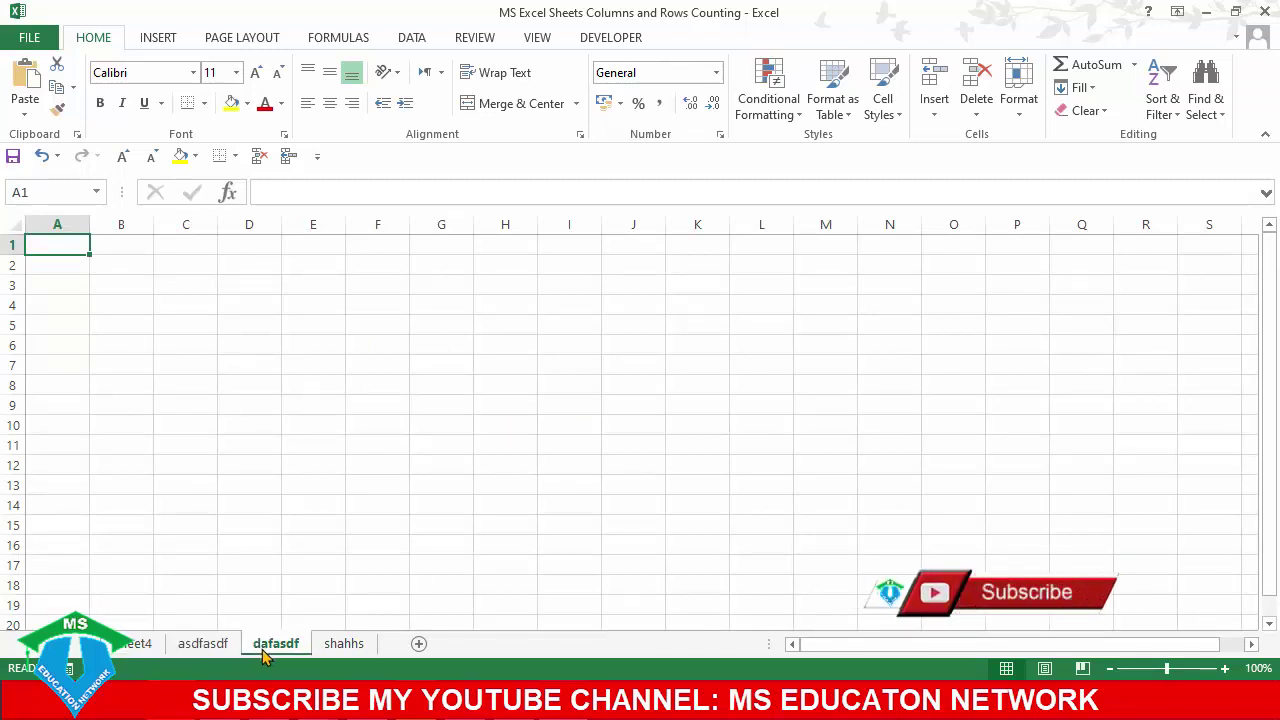
left_click(345, 650)
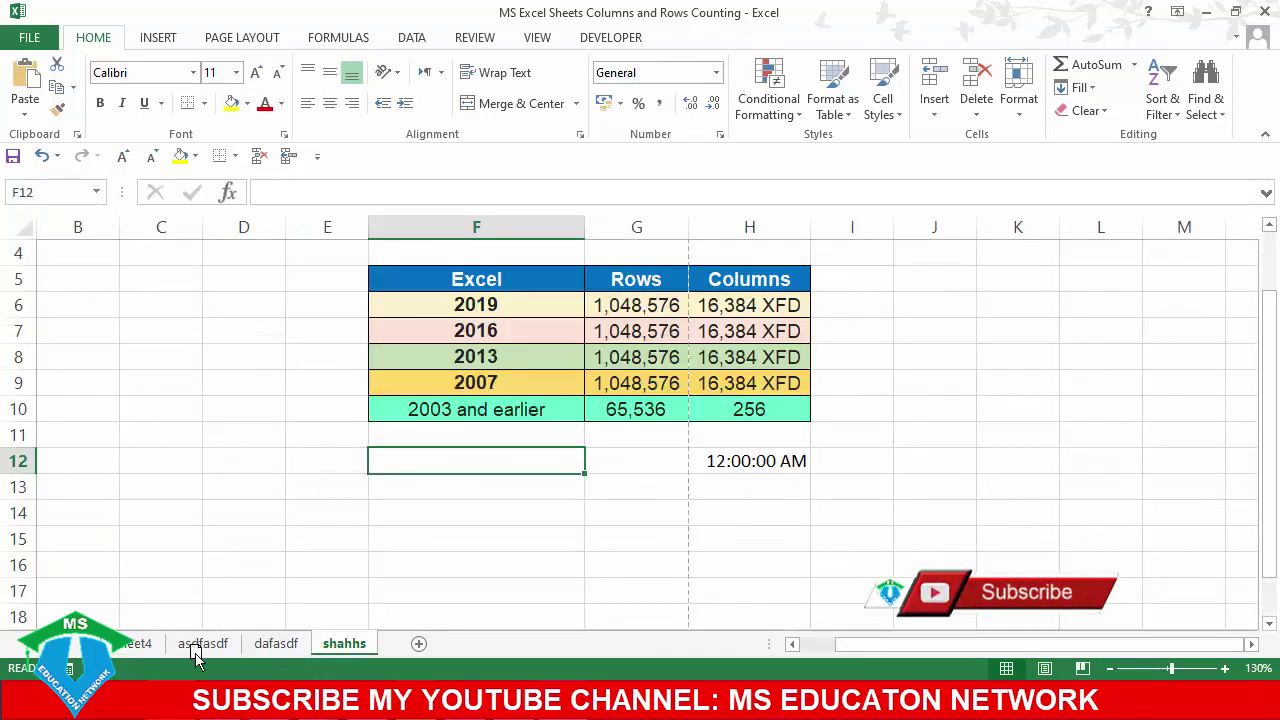
left_click_drag(138, 650, 135, 650)
left_click(265, 596)
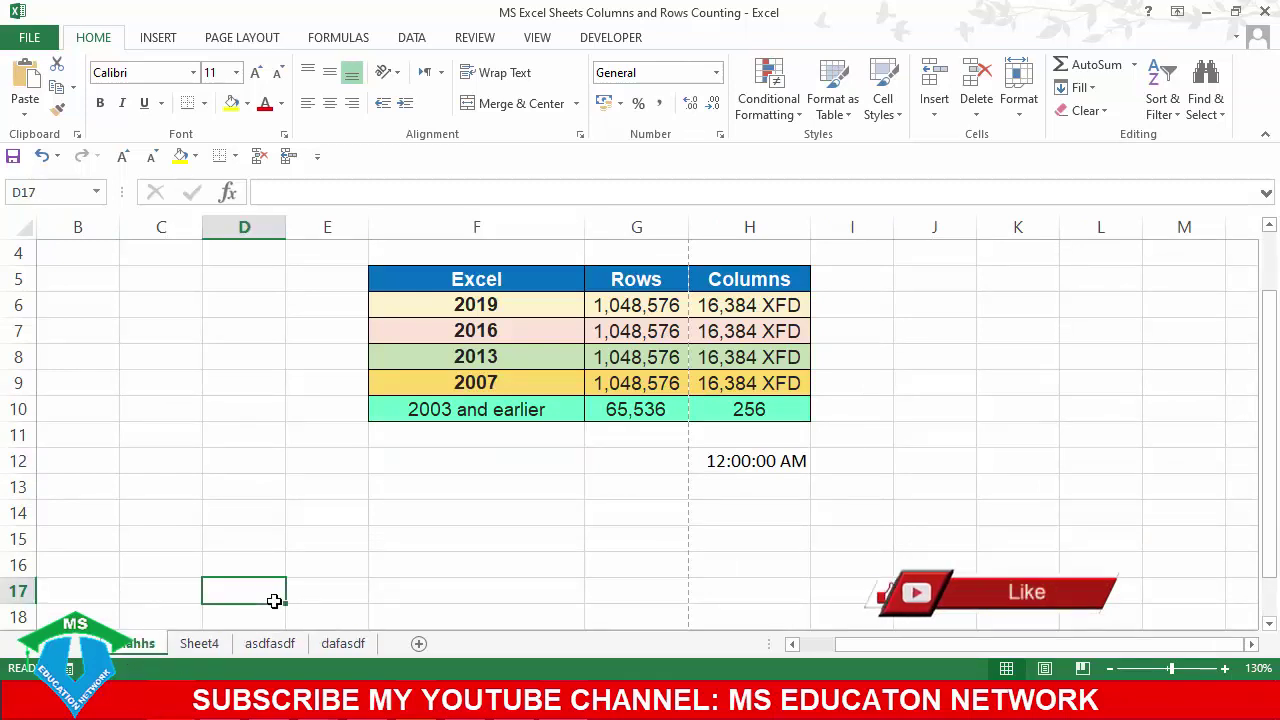